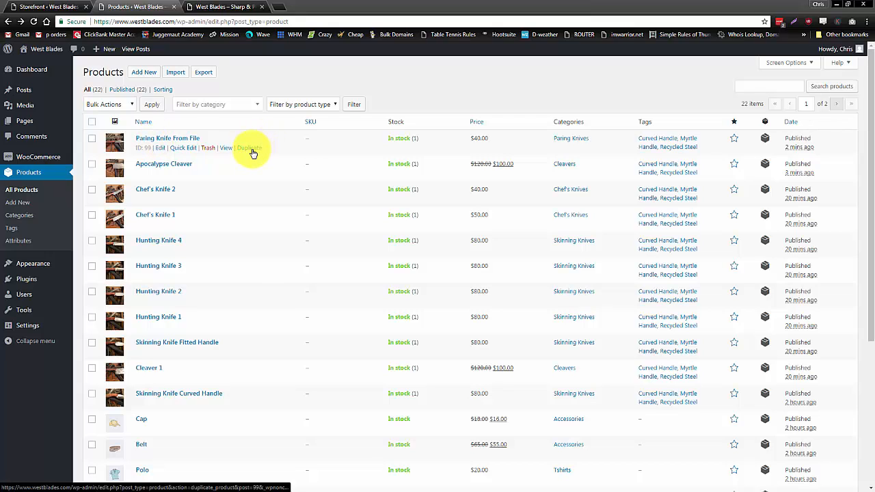
# Step: Duplicate the Paring Knife From File product in a new browser tab and title the copy "Paring Knife From File 2"
pyautogui.rightClick(252, 152)
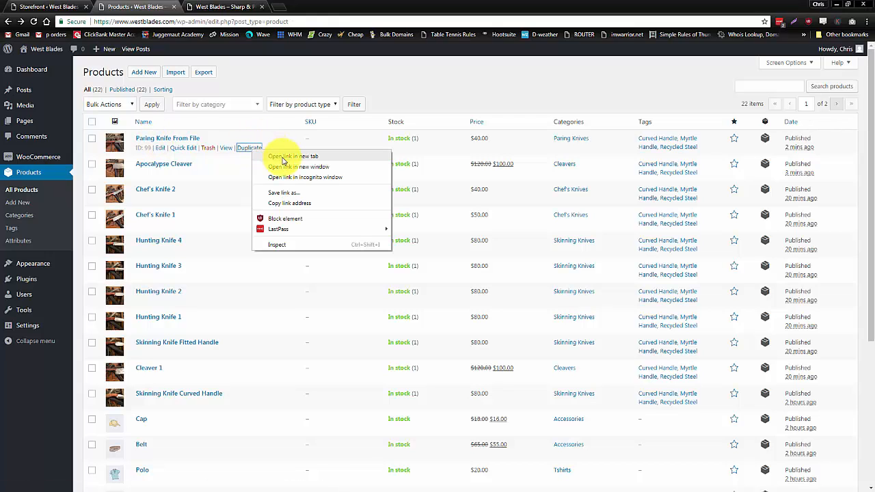
pyautogui.click(280, 157)
pyautogui.click(231, 10)
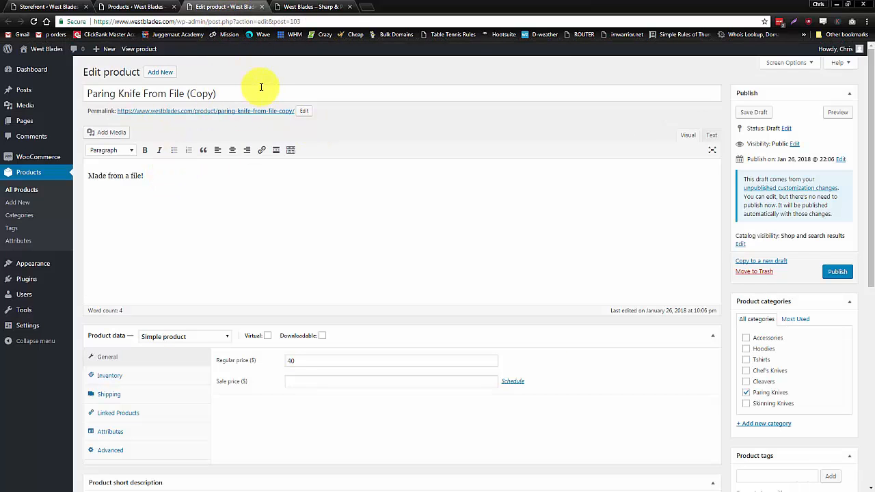
pyautogui.click(241, 93)
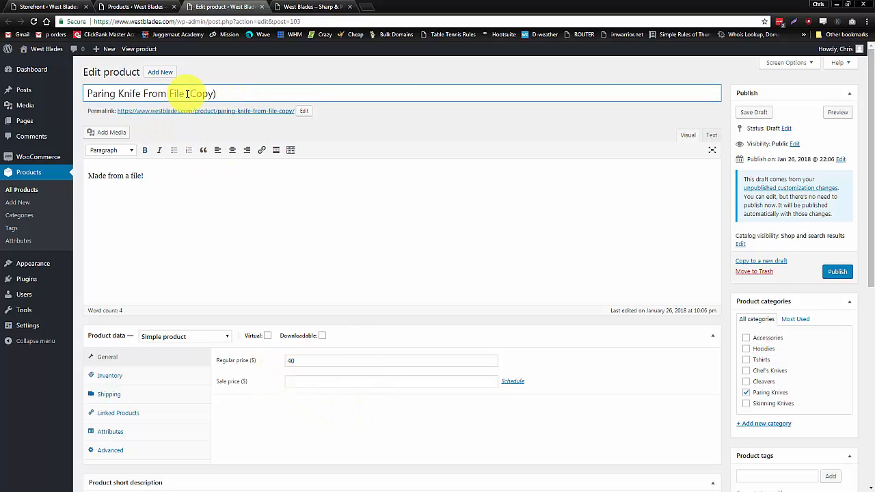
pyautogui.moveTo(187, 93); pyautogui.dragTo(263, 101)
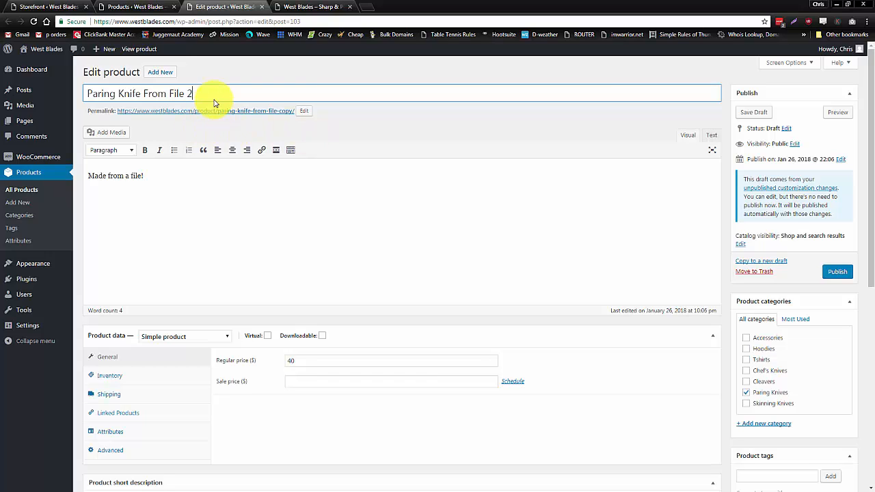
# Step: Copy the duplicate's title, Paring Knife From File 2, into its permalink slug in place of the old slug
pyautogui.hotkey('ctrl', 'a')
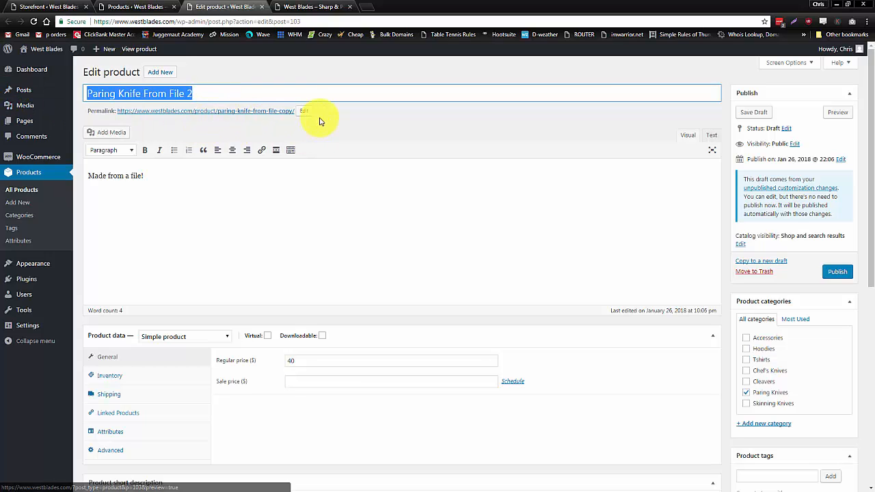
pyautogui.rightClick(214, 97)
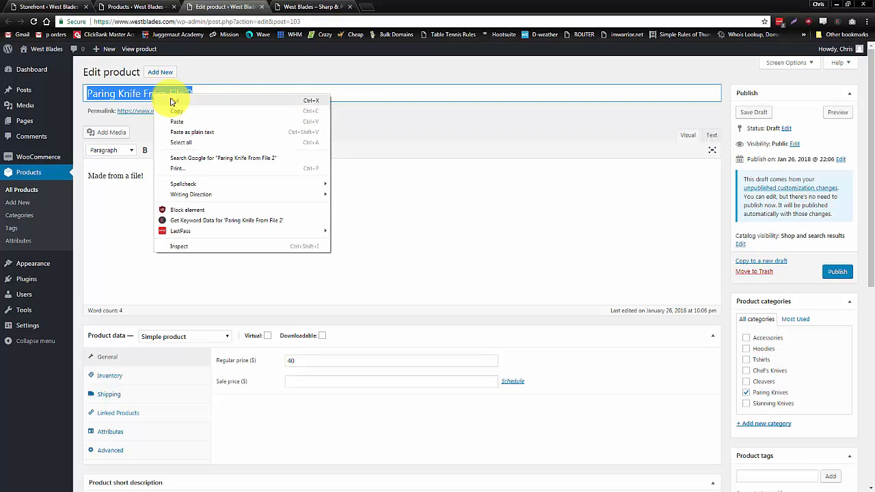
pyautogui.click(185, 109)
pyautogui.click(309, 110)
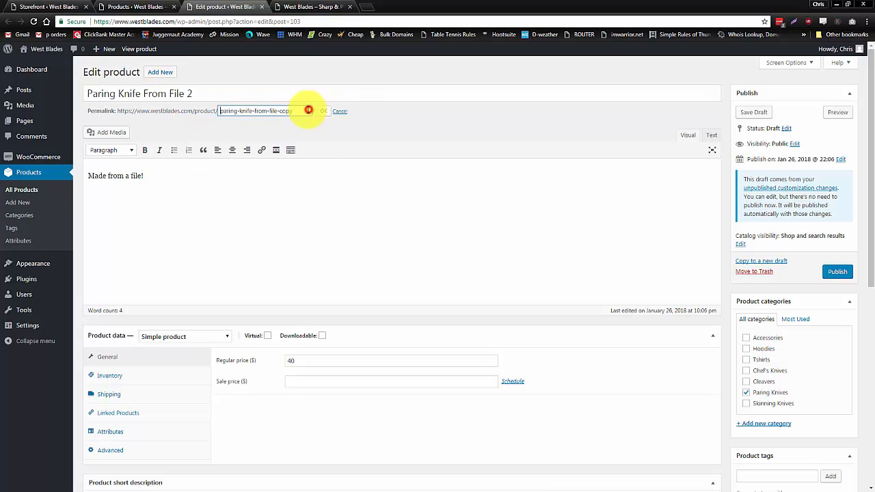
pyautogui.moveTo(303, 111); pyautogui.dragTo(121, 111)
pyautogui.hotkey('ctrl', 'v')
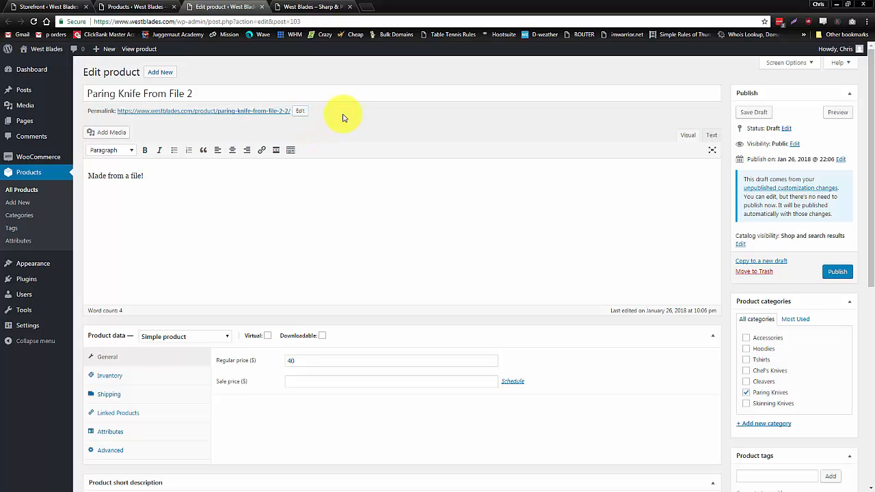
# Step: Review the duplicate's description, price, category, tags, product image and gallery
pyautogui.scroll(-2, 365, 157)
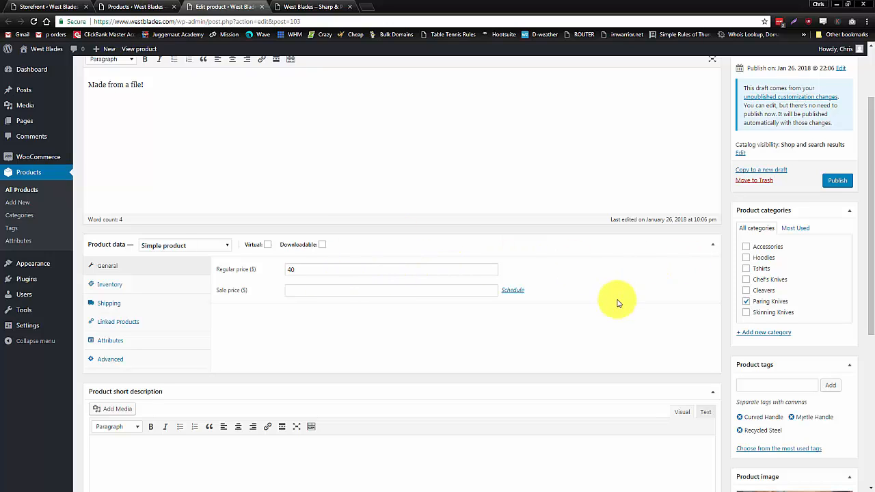
pyautogui.scroll(-3, 611, 316)
pyautogui.scroll(-3, 606, 314)
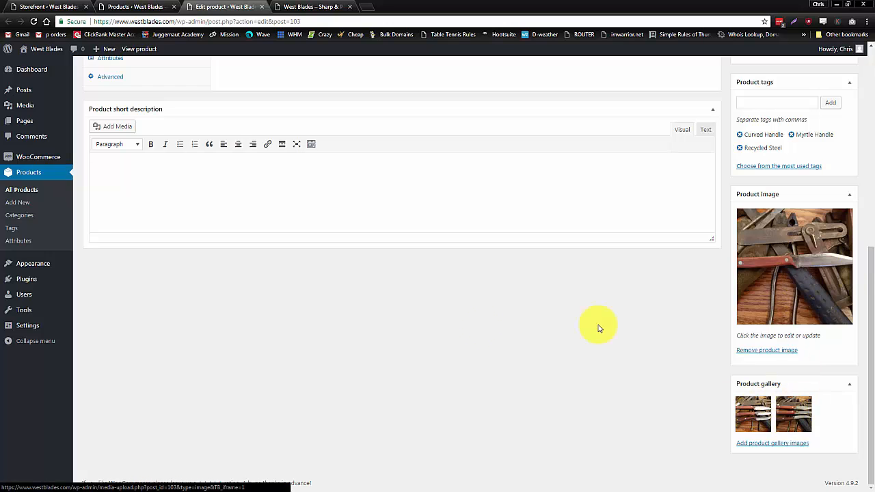
pyautogui.scroll(1, 408, 340)
pyautogui.scroll(3, 407, 341)
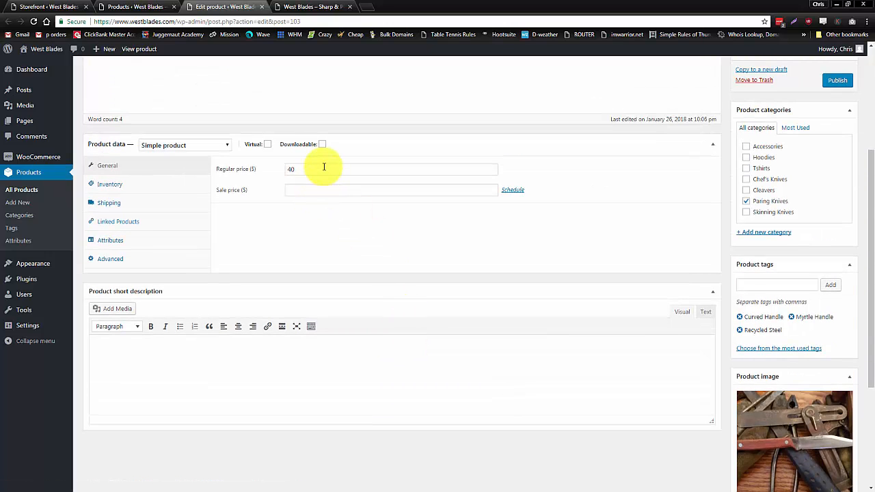
pyautogui.scroll(2, 541, 326)
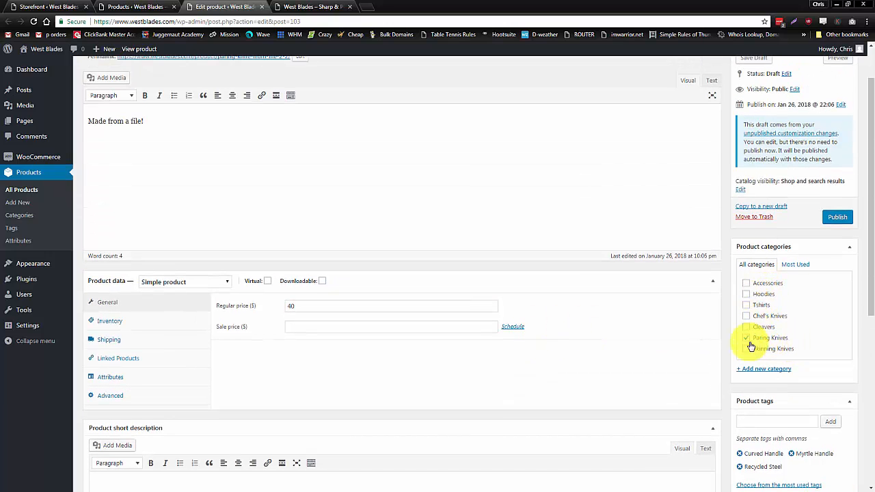
pyautogui.scroll(1, 670, 381)
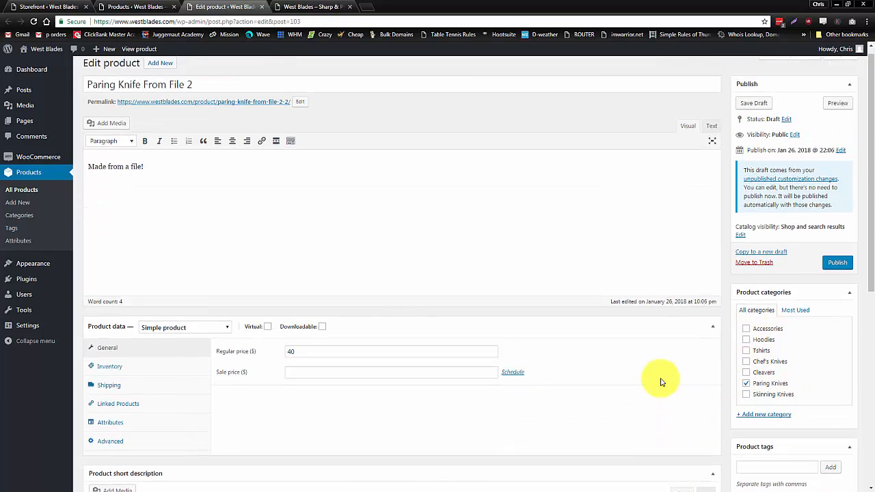
pyautogui.click(160, 176)
pyautogui.click(39, 164)
pyautogui.click(516, 71)
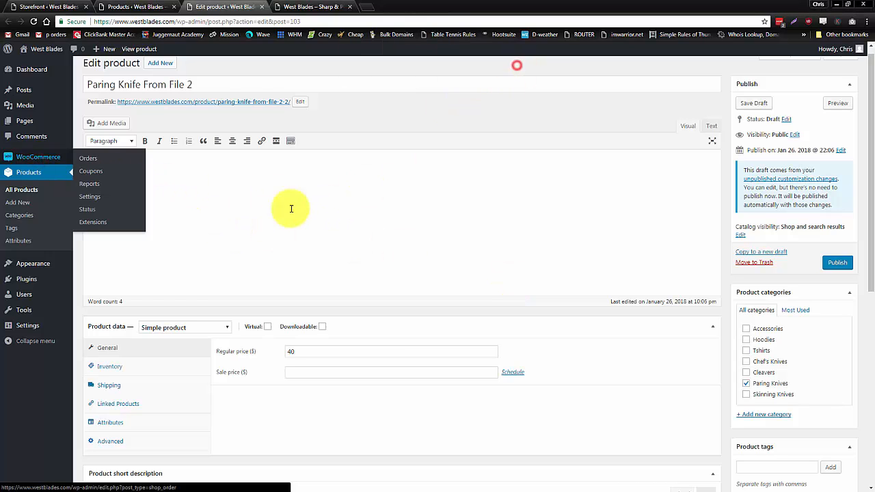
pyautogui.click(260, 218)
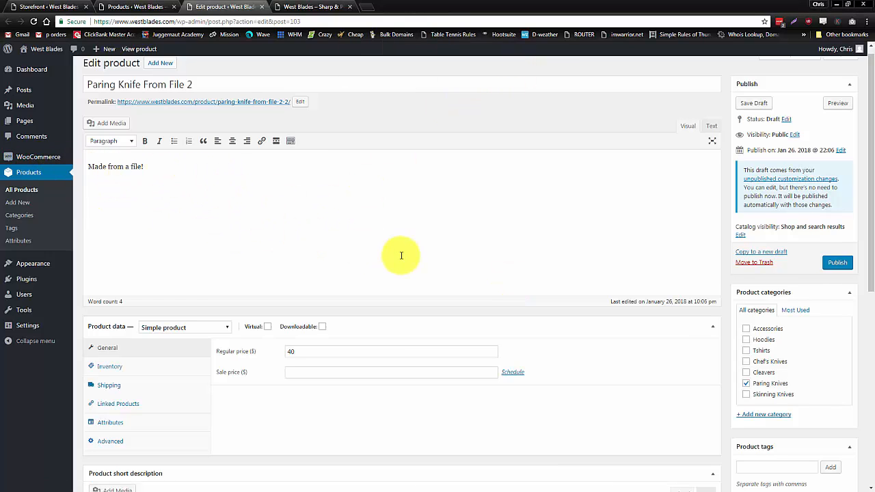
pyautogui.scroll(1, 401, 254)
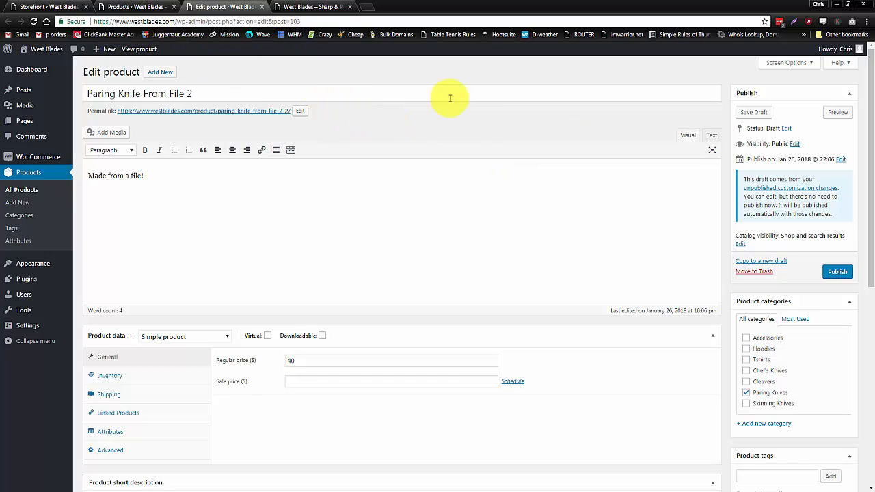
pyautogui.click(179, 195)
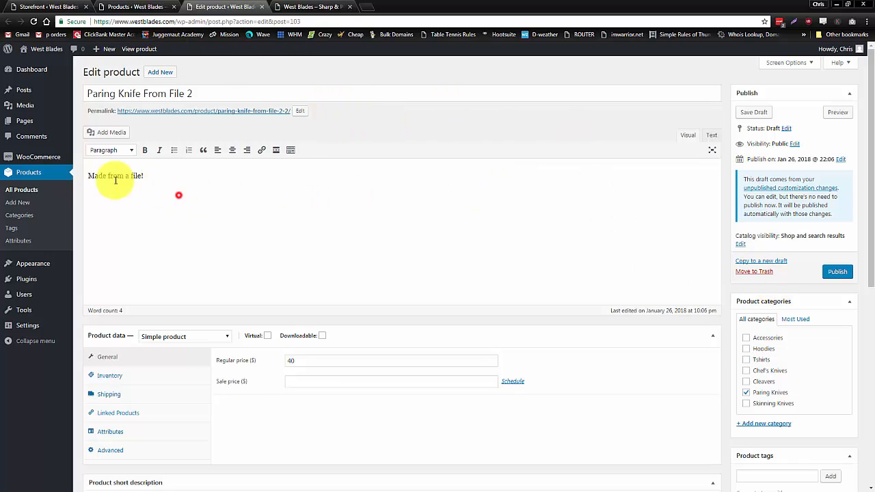
pyautogui.click(210, 194)
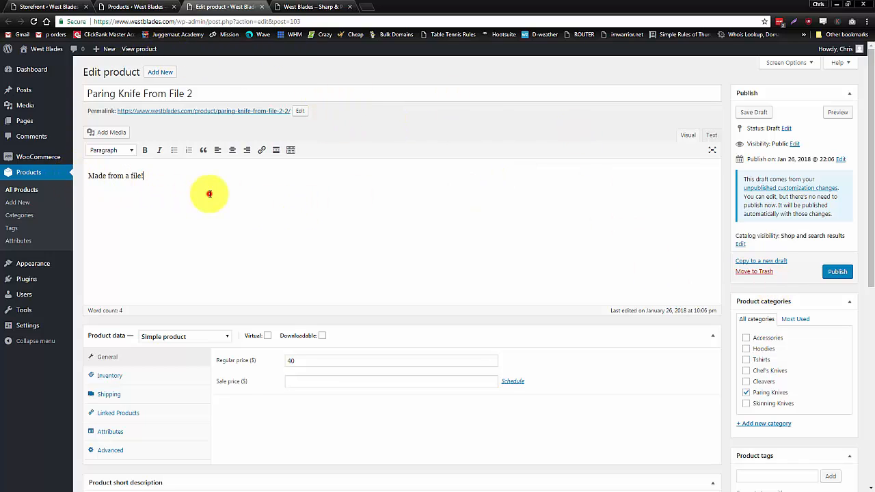
# Step: Move the duplicated product to the trash, leaving its editing page without saving, and return to the product list
pyautogui.click(753, 272)
pyautogui.click(469, 82)
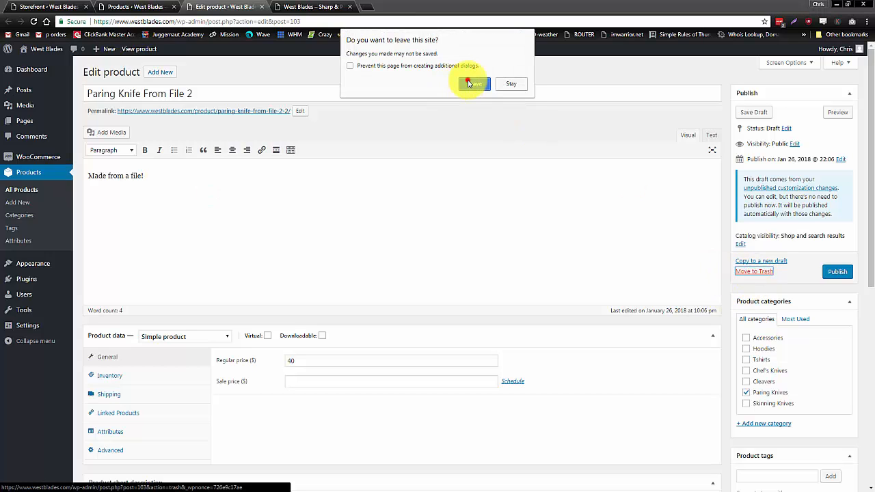
pyautogui.click(262, 7)
pyautogui.click(143, 6)
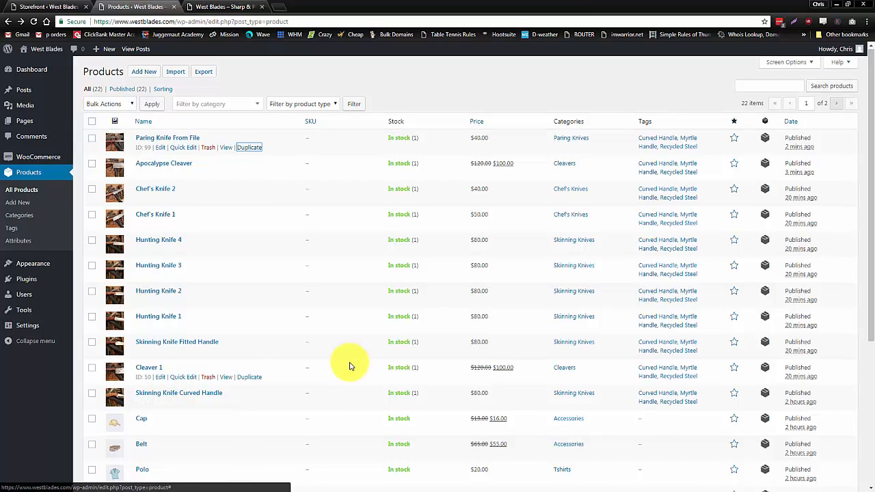
# Step: Bulk-move the Cap, Belt, Polo, Long Sleeve Tee, all four Hoodie products and the Sunglasses to the trash
pyautogui.scroll(-4, 345, 362)
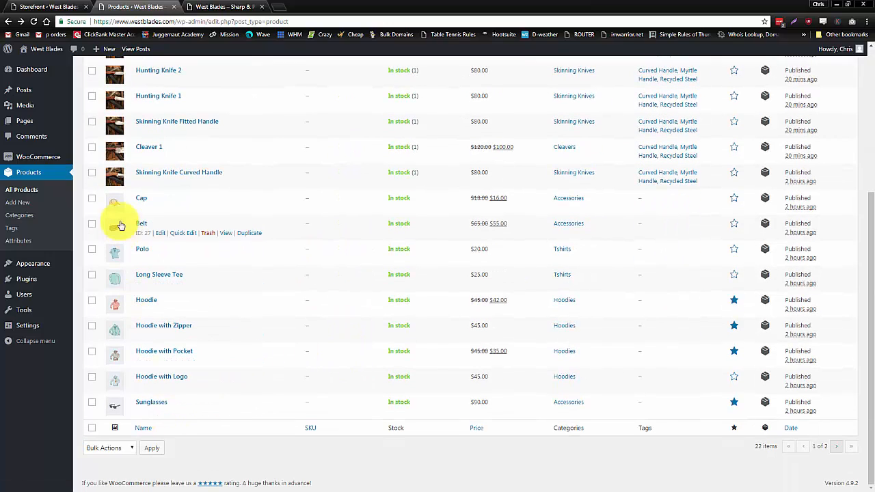
pyautogui.click(92, 198)
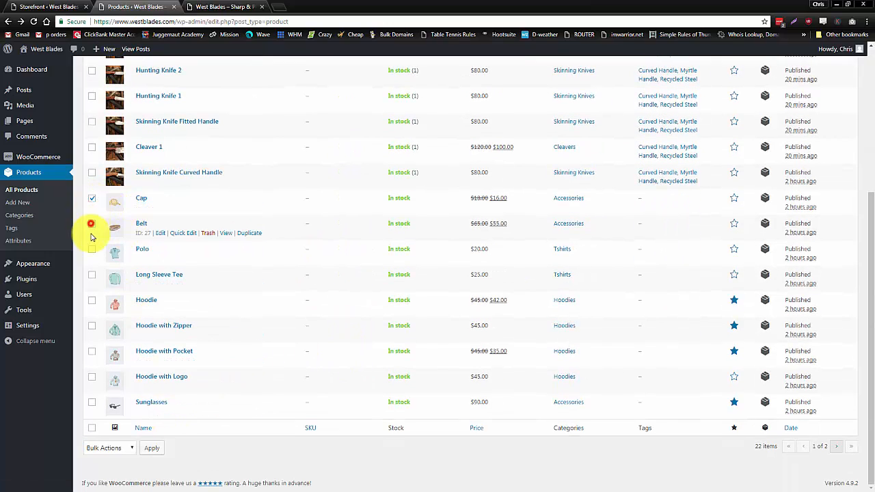
pyautogui.click(91, 223)
pyautogui.click(91, 252)
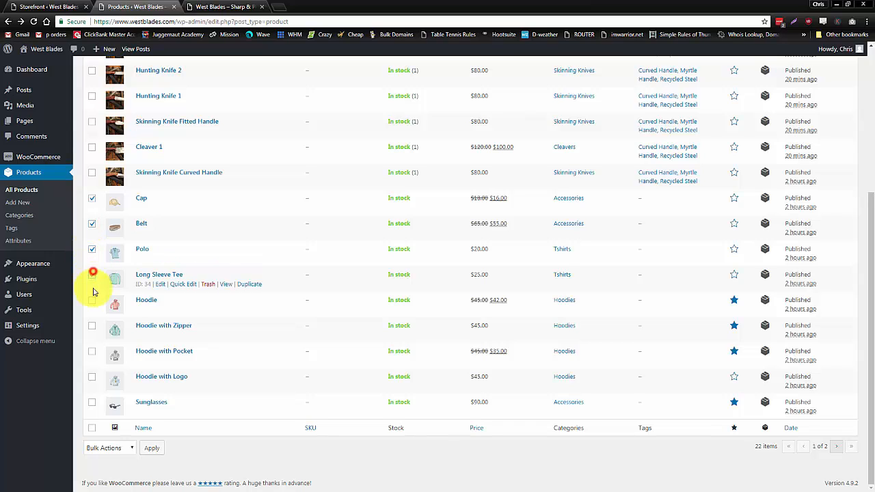
pyautogui.click(92, 274)
pyautogui.click(92, 326)
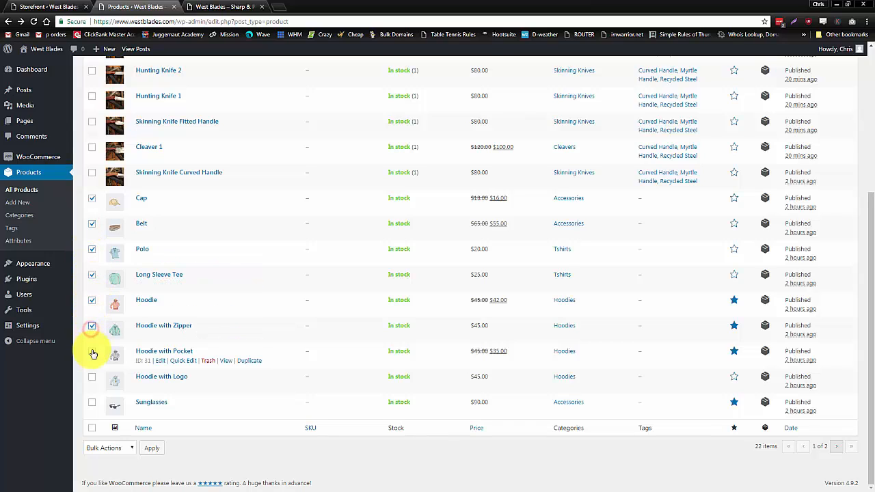
pyautogui.click(93, 377)
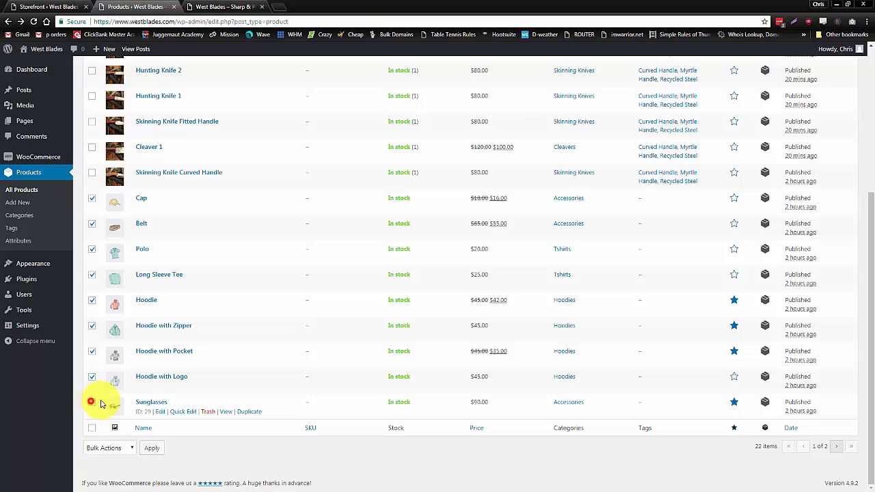
pyautogui.click(92, 402)
pyautogui.click(127, 447)
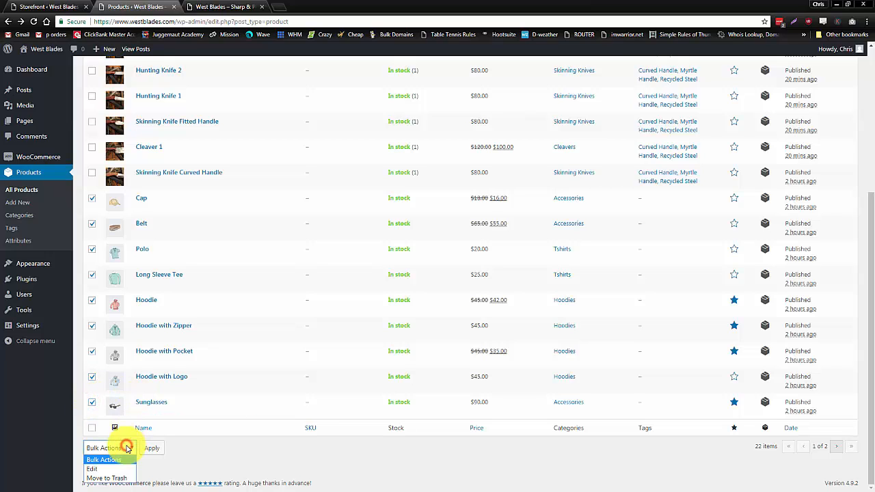
pyautogui.click(114, 479)
pyautogui.click(154, 451)
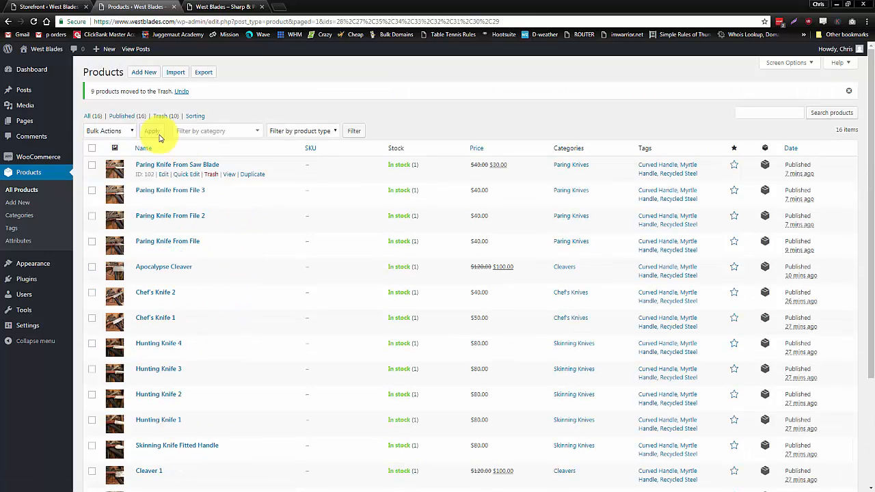
# Step: Permanently delete all the products in the trash as one bulk action
pyautogui.click(160, 118)
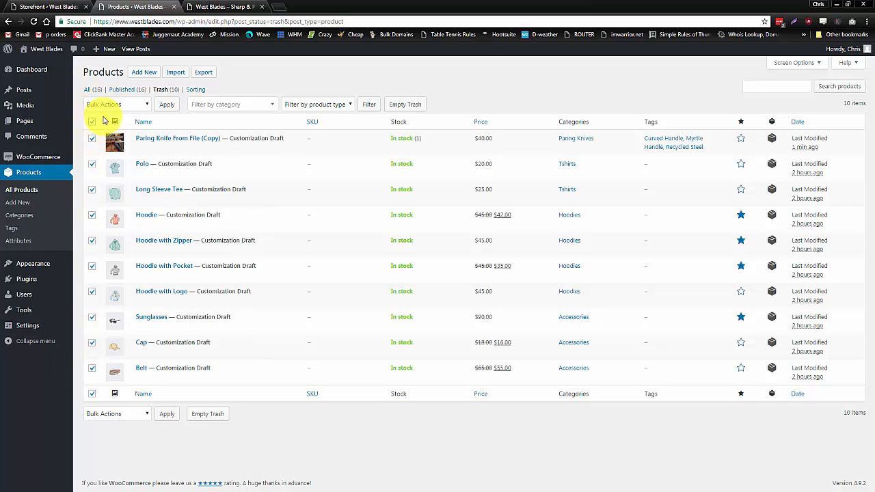
pyautogui.click(129, 106)
pyautogui.click(115, 135)
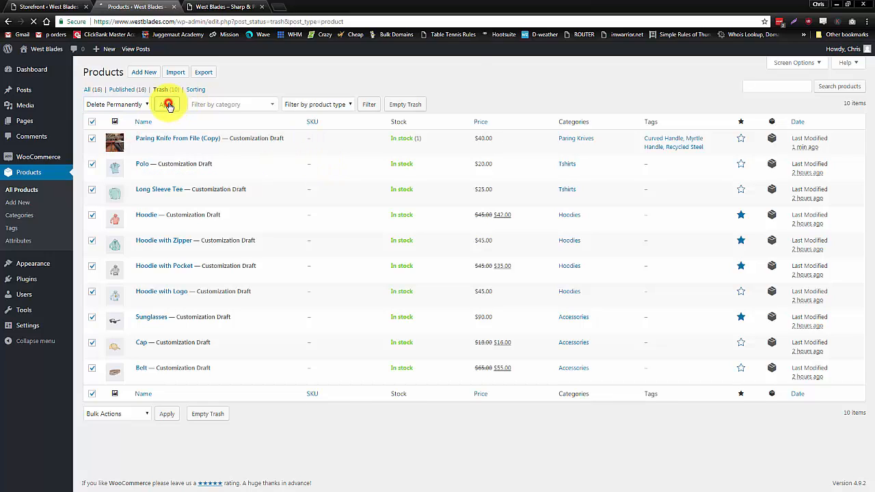
pyautogui.click(167, 105)
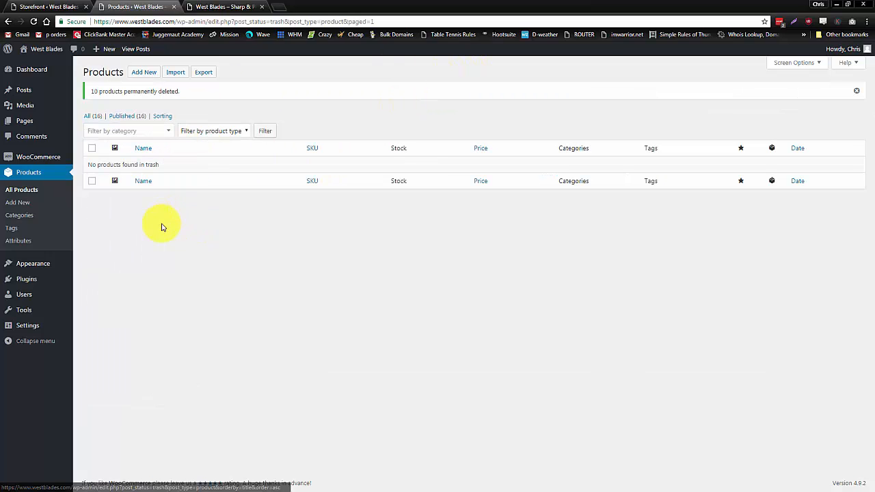
# Step: Return to the list of all products and bulk-move the Tshirt and Beanie to the trash
pyautogui.click(89, 117)
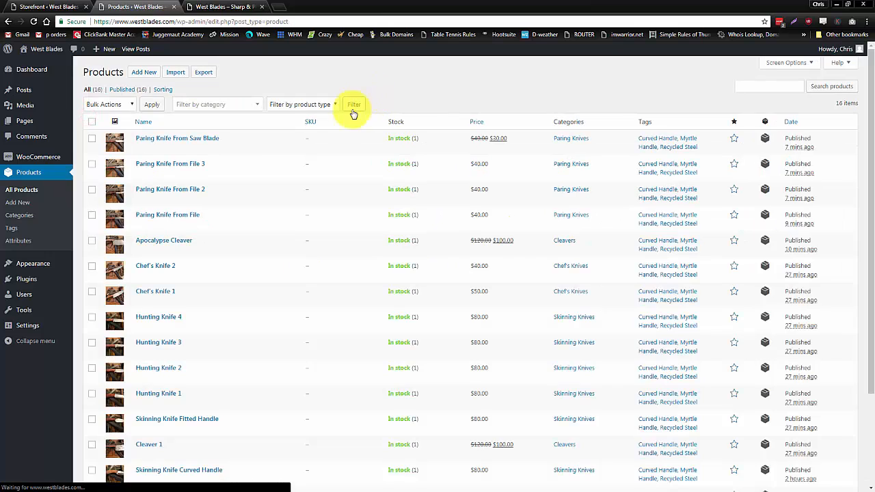
pyautogui.scroll(-3, 253, 288)
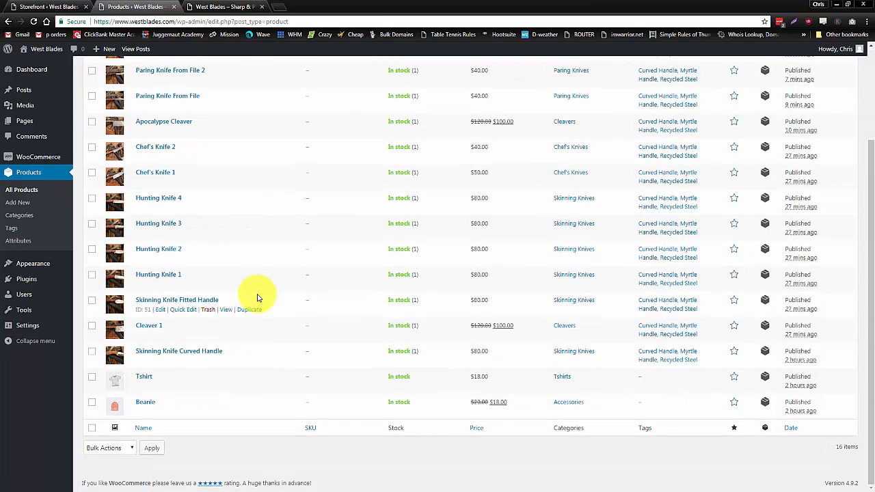
pyautogui.click(93, 378)
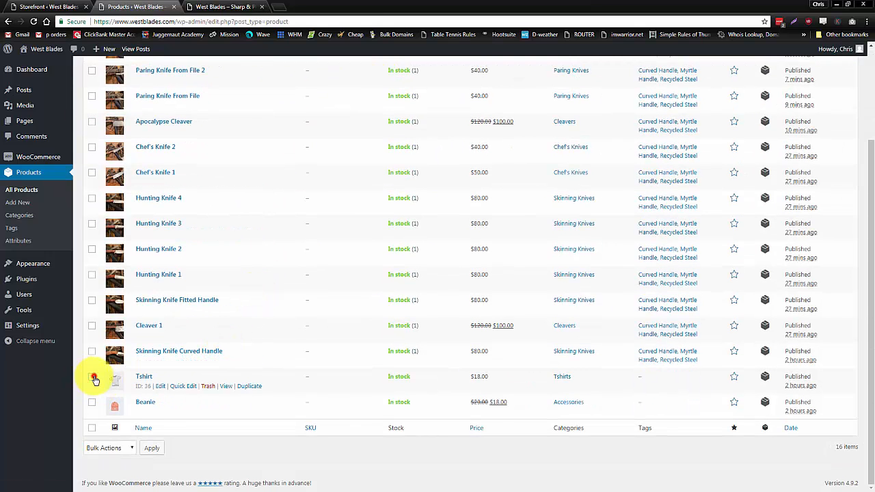
pyautogui.click(92, 404)
pyautogui.click(108, 448)
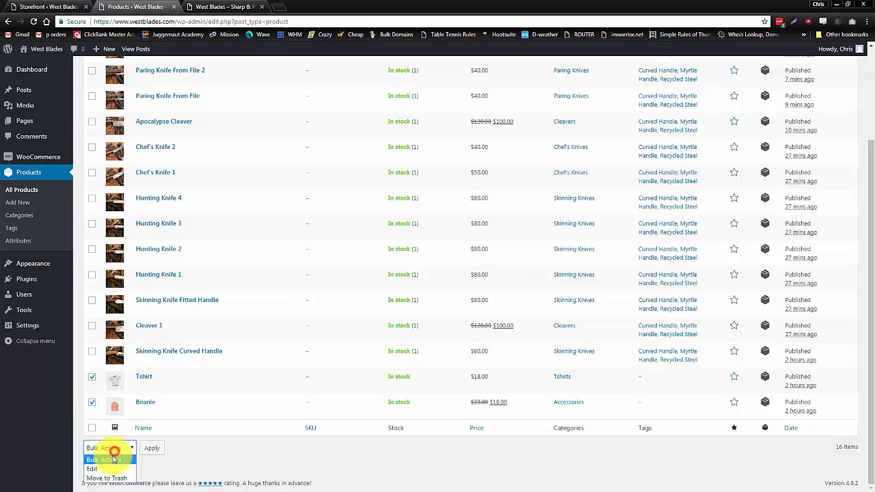
pyautogui.click(110, 476)
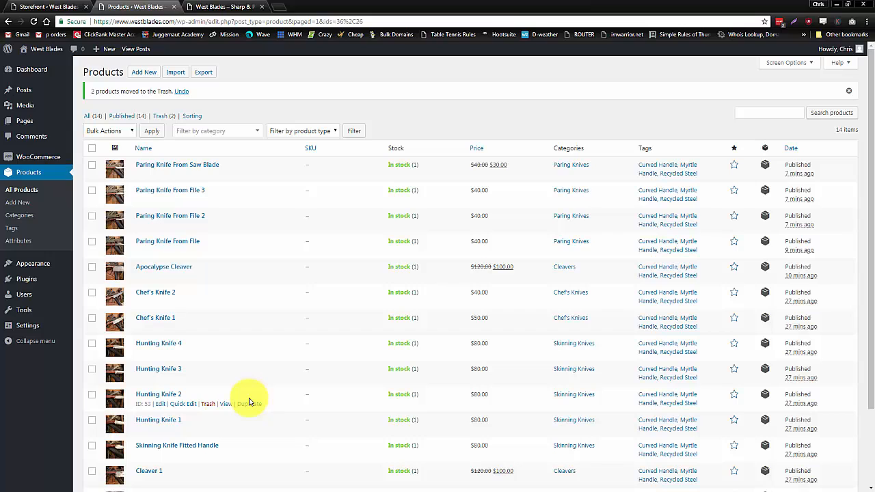
# Step: Permanently delete the trashed Tshirt and Beanie as one bulk action and return to the list of all products
pyautogui.click(159, 117)
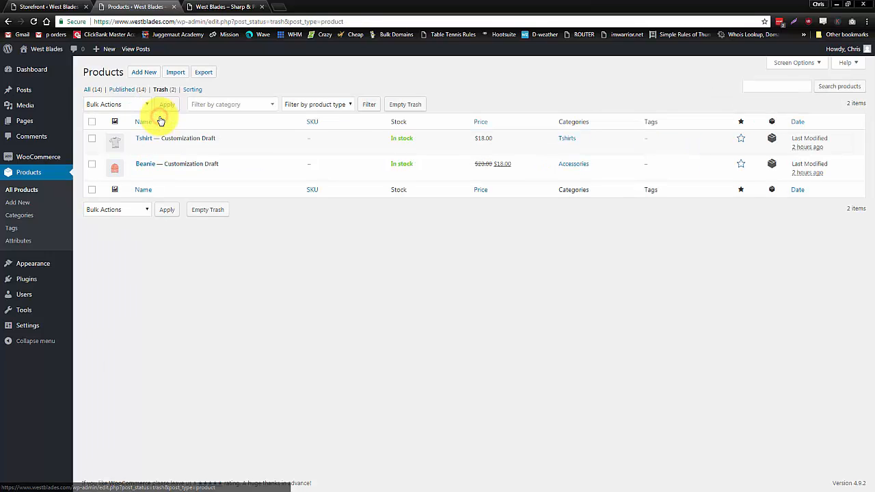
pyautogui.click(113, 106)
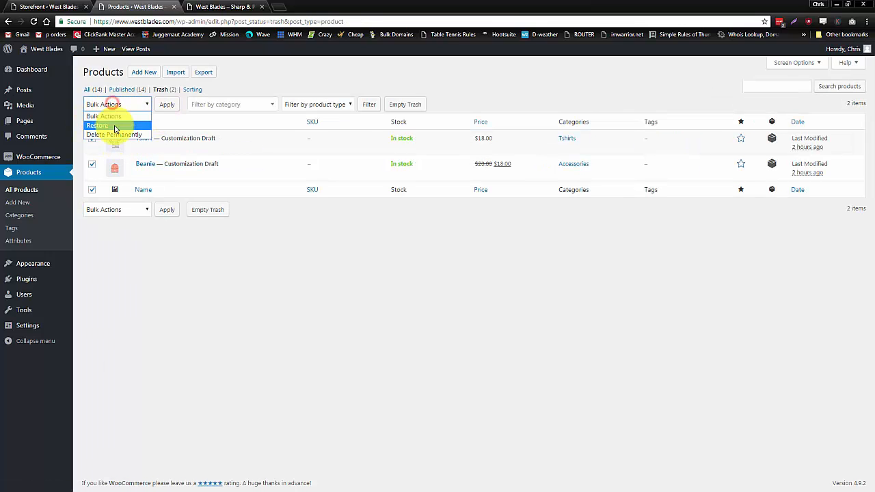
pyautogui.click(117, 135)
pyautogui.click(167, 117)
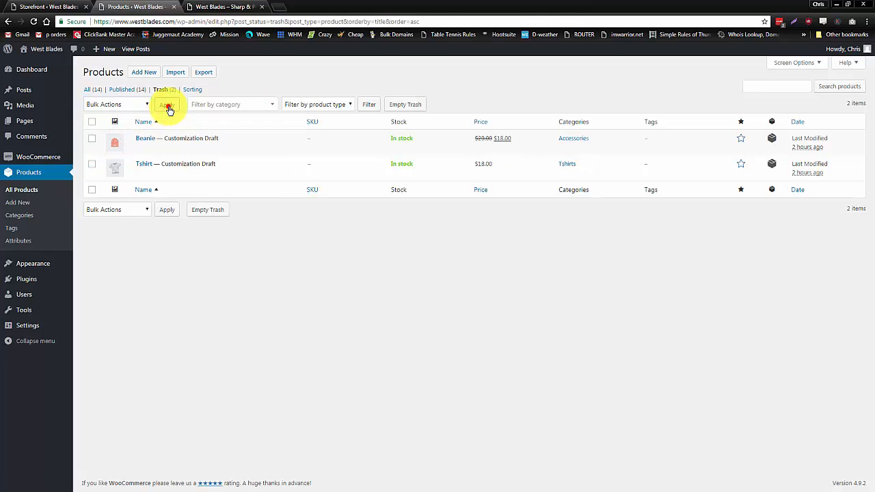
pyautogui.click(107, 106)
pyautogui.click(113, 134)
pyautogui.click(171, 106)
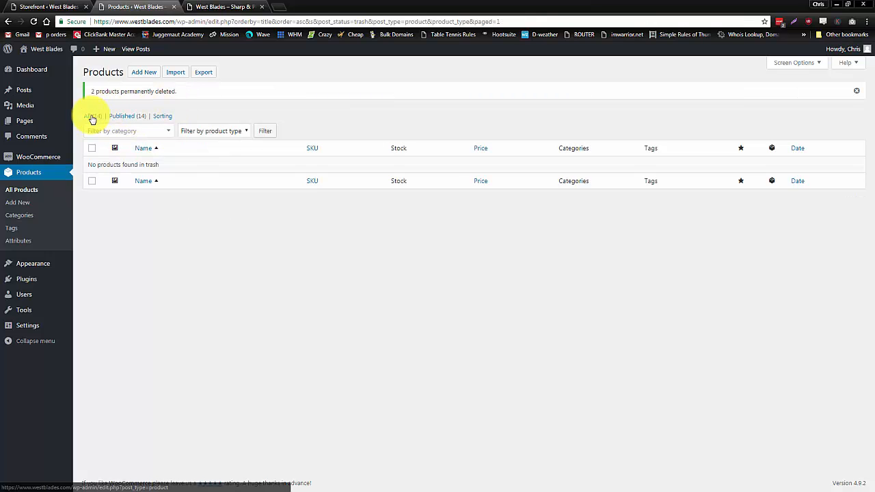
pyautogui.click(91, 117)
pyautogui.scroll(-3, 309, 338)
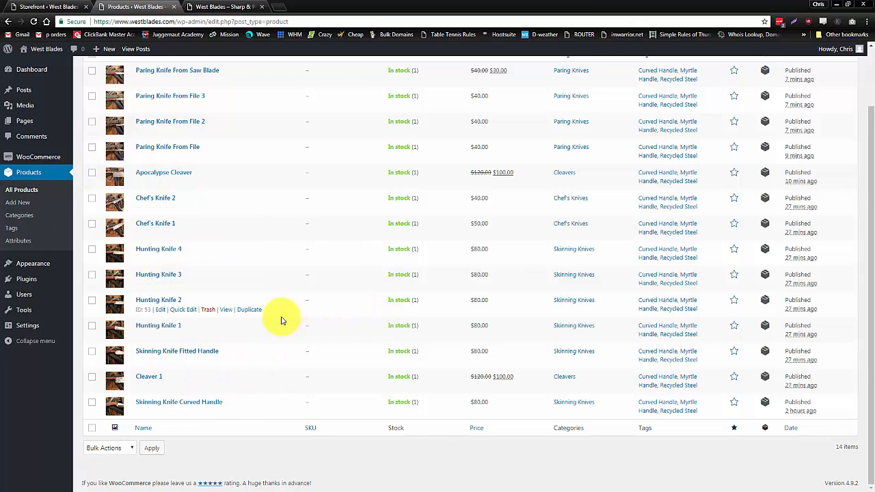
# Step: Bulk-delete the Accessories, Hoodies and Tshirts product categories
pyautogui.click(20, 216)
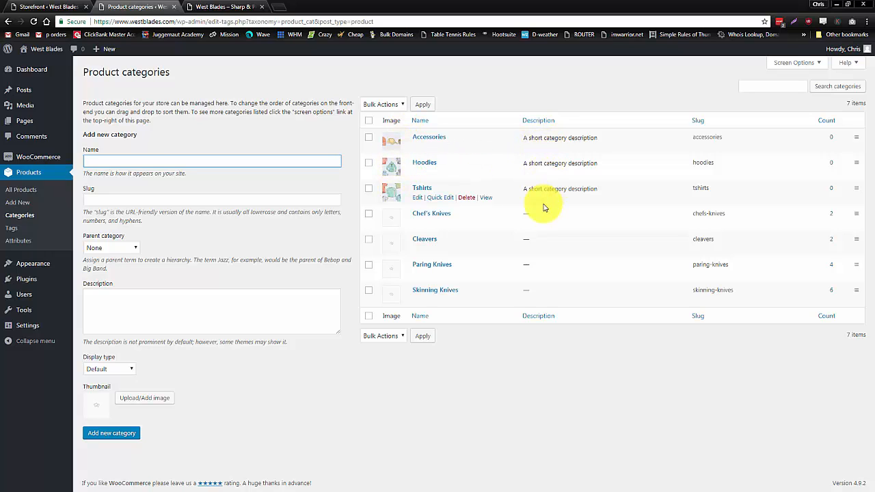
pyautogui.click(369, 138)
pyautogui.click(370, 163)
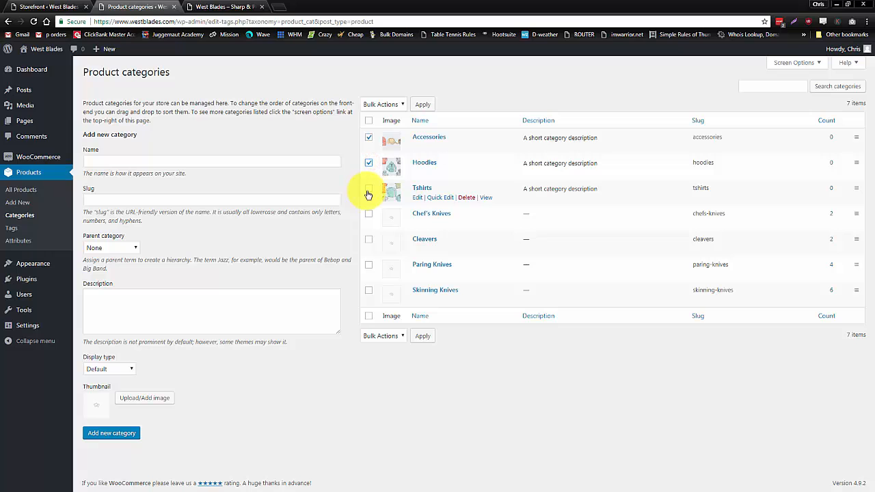
pyautogui.click(368, 195)
pyautogui.click(383, 104)
pyautogui.click(380, 127)
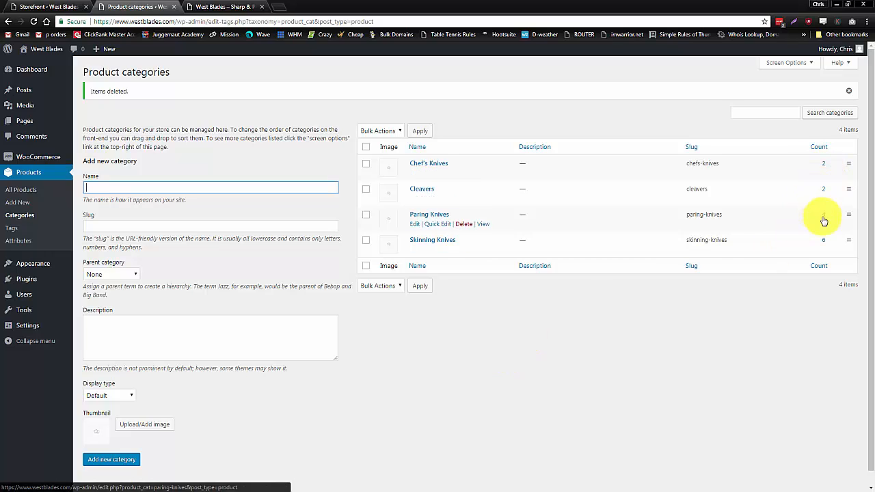
pyautogui.click(637, 367)
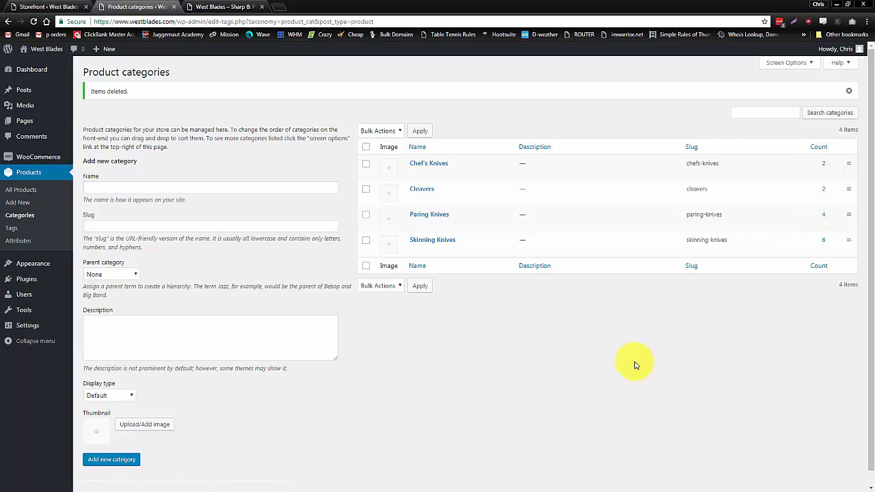
pyautogui.click(155, 189)
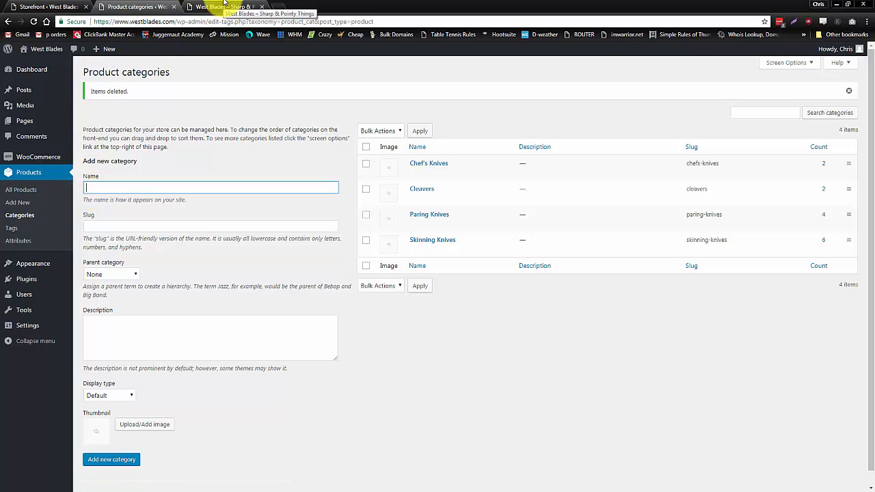
# Step: Reload the storefront home page and review its Shop by Category, New In and On Sale sections
pyautogui.click(224, 6)
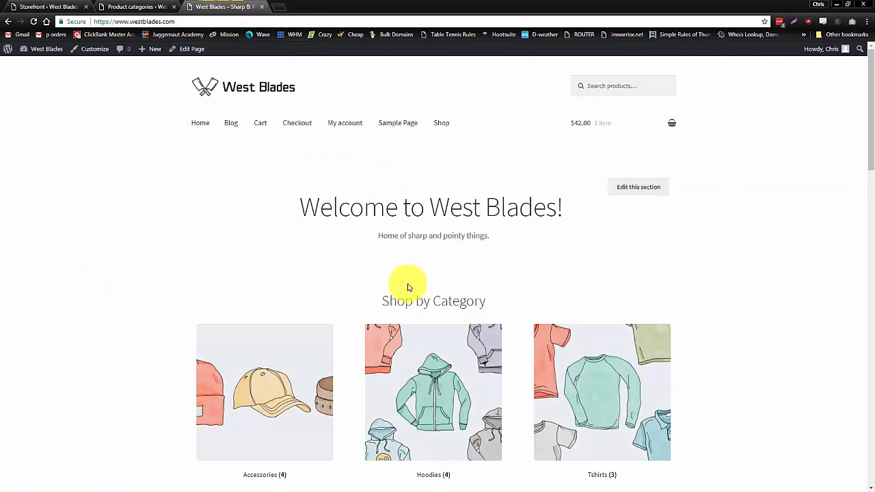
pyautogui.click(226, 93)
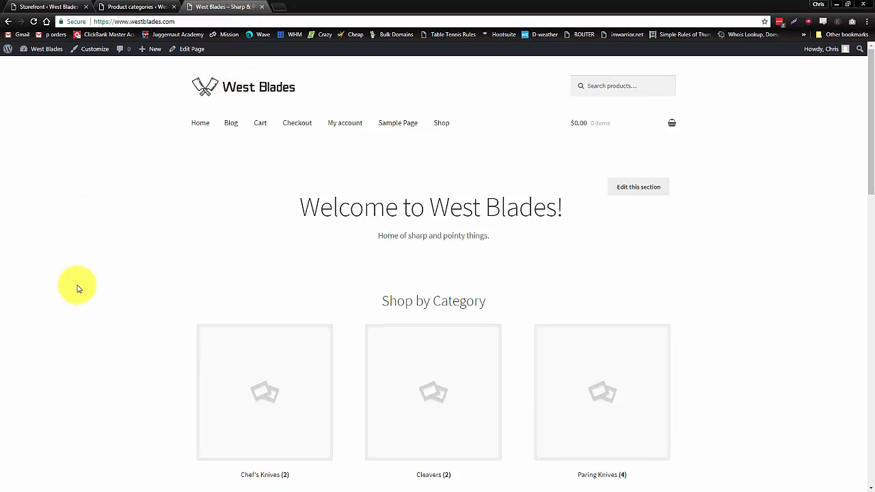
pyautogui.scroll(-3, 77, 288)
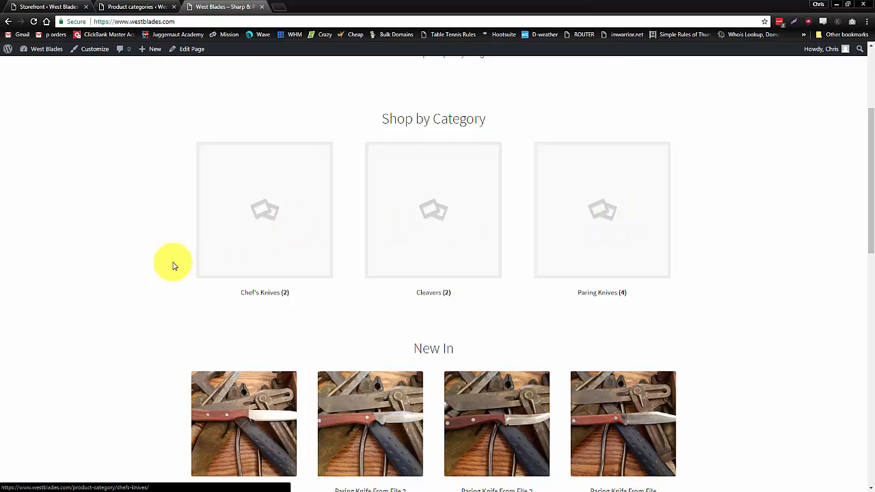
pyautogui.scroll(-3, 118, 300)
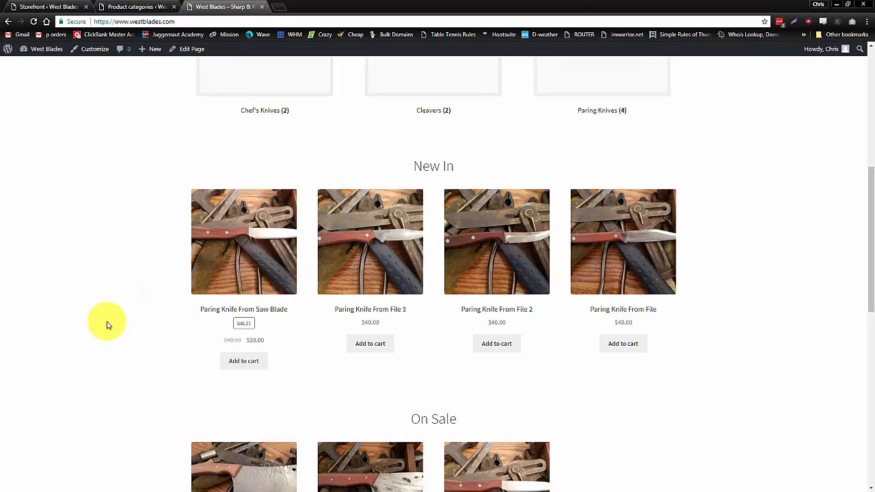
pyautogui.scroll(-2, 107, 326)
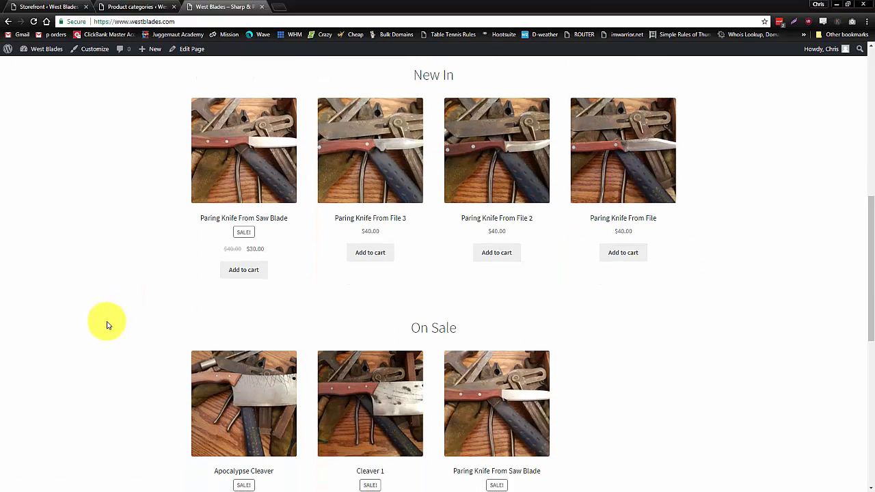
pyautogui.scroll(-2, 110, 326)
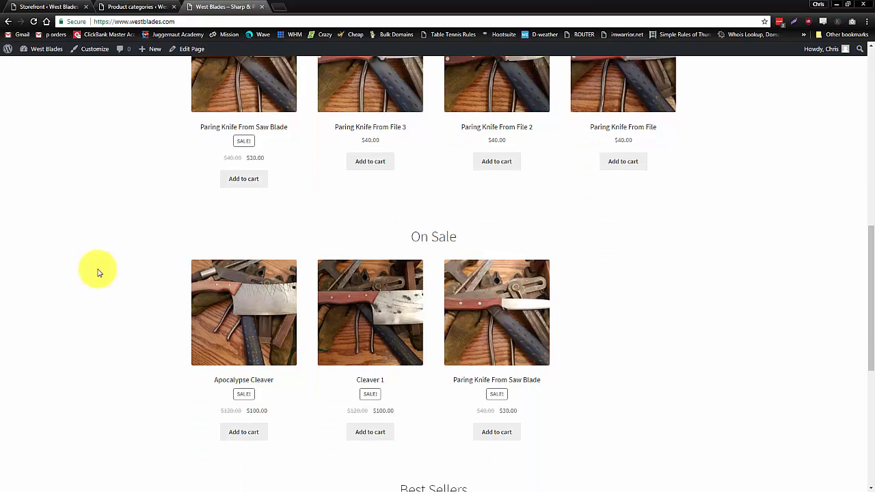
pyautogui.scroll(2, 109, 260)
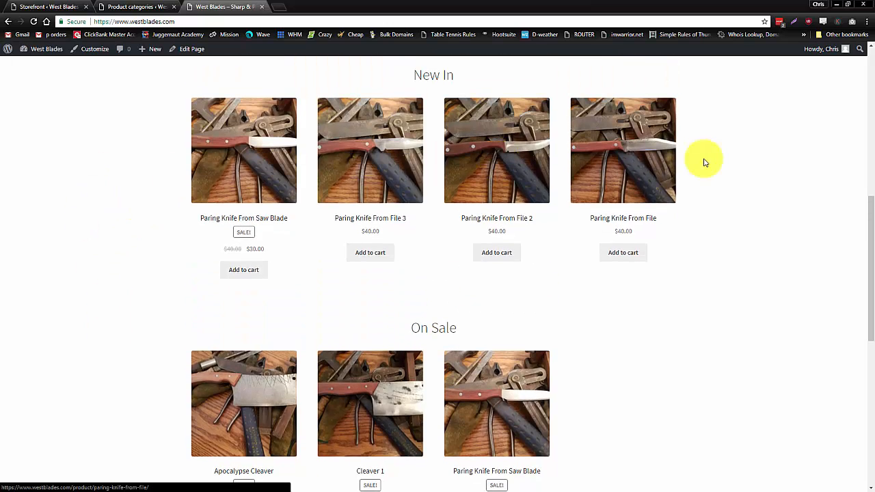
# Step: From the admin list of all products, quick-edit Hunting Knife 3 to set its publish time minutes to 50, and save
pyautogui.click(156, 7)
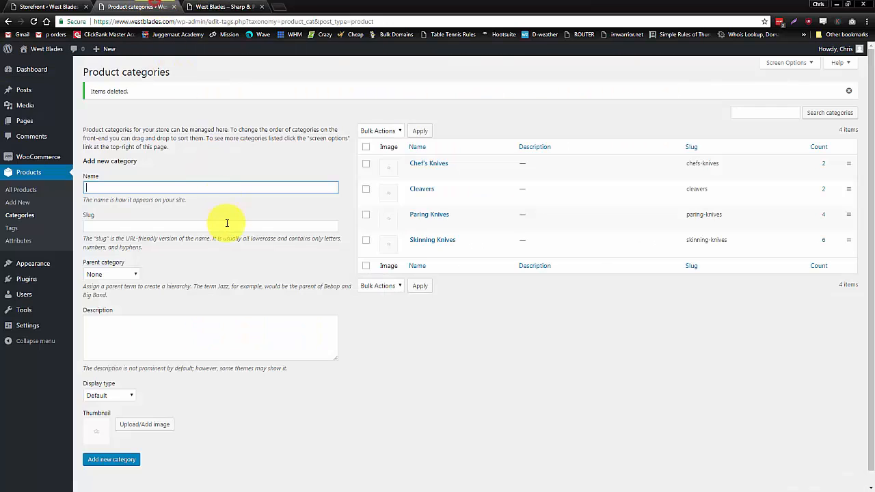
pyautogui.click(31, 190)
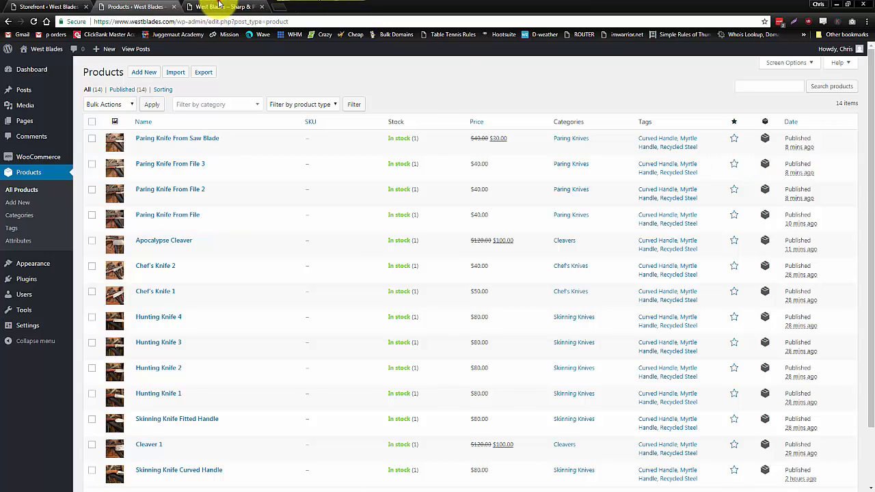
pyautogui.click(240, 6)
pyautogui.click(139, 6)
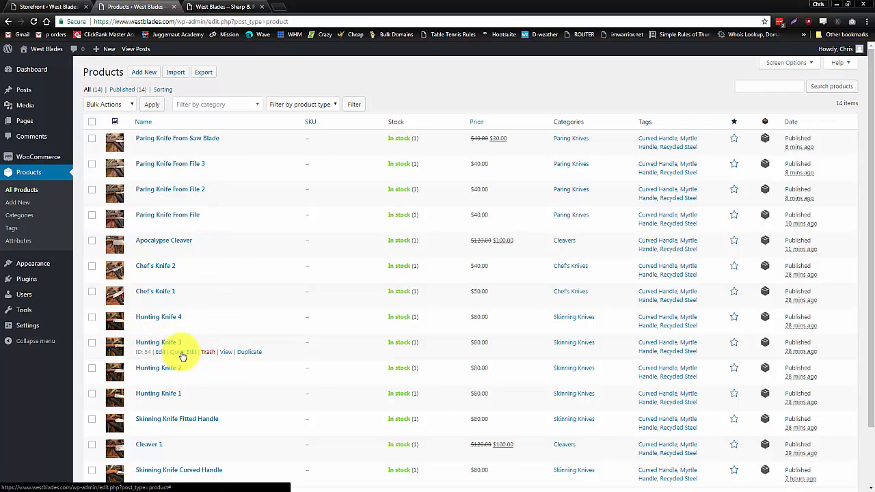
pyautogui.click(182, 352)
pyautogui.scroll(-1, 183, 352)
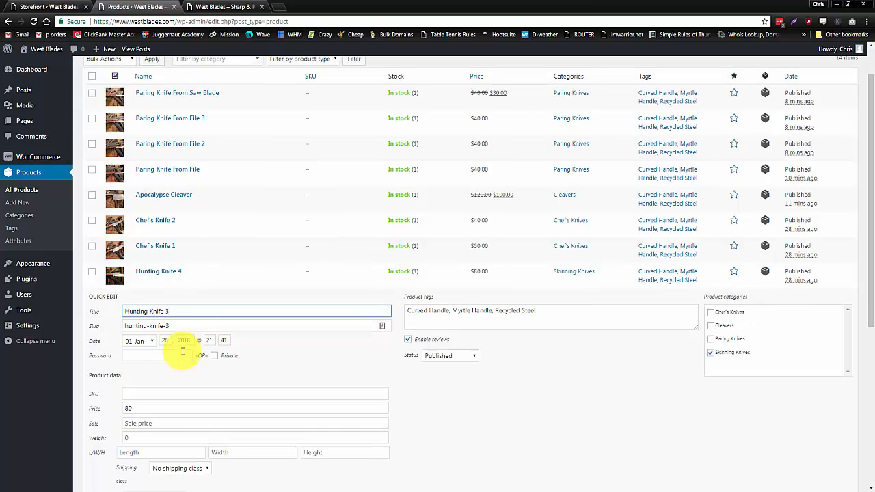
pyautogui.doubleClick(209, 339)
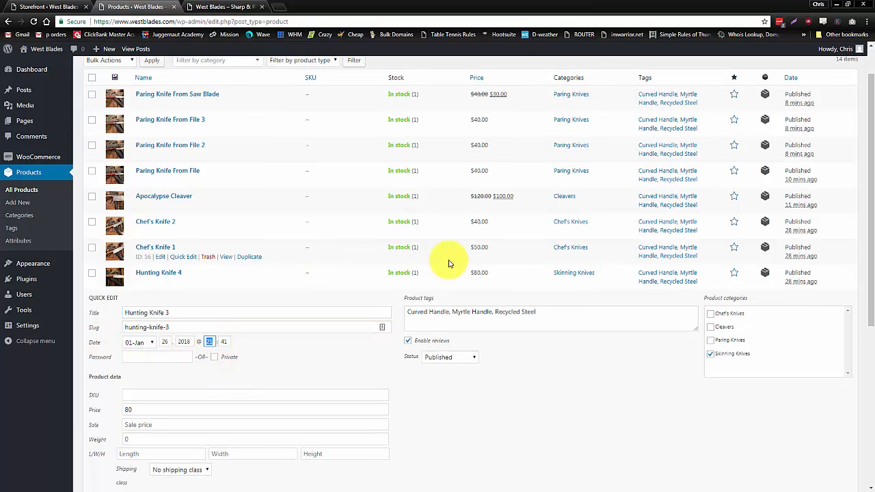
pyautogui.scroll(1, 684, 171)
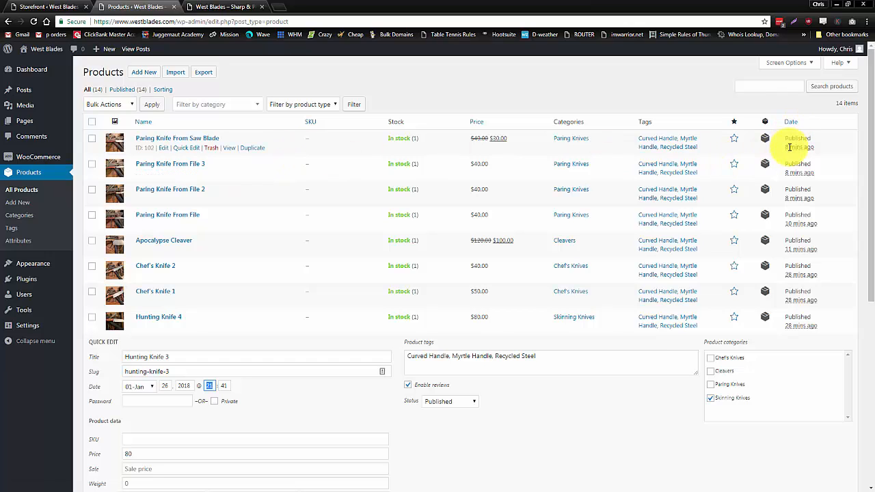
pyautogui.doubleClick(224, 386)
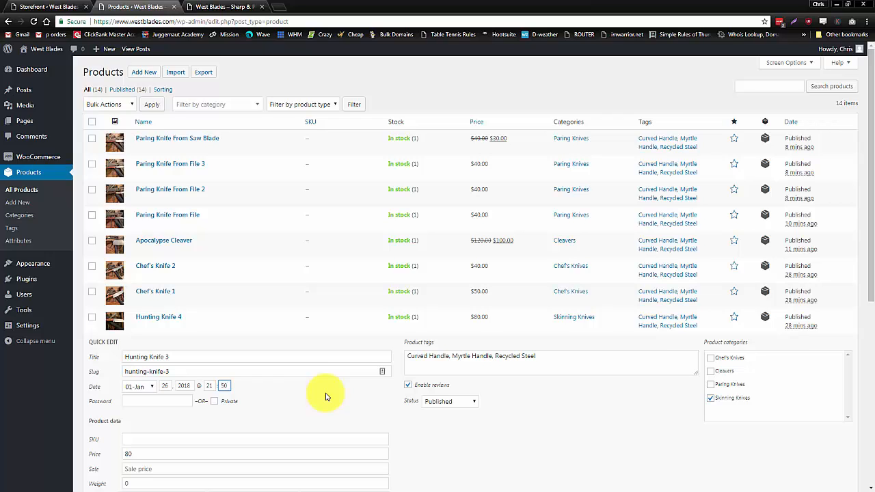
pyautogui.press('Return')
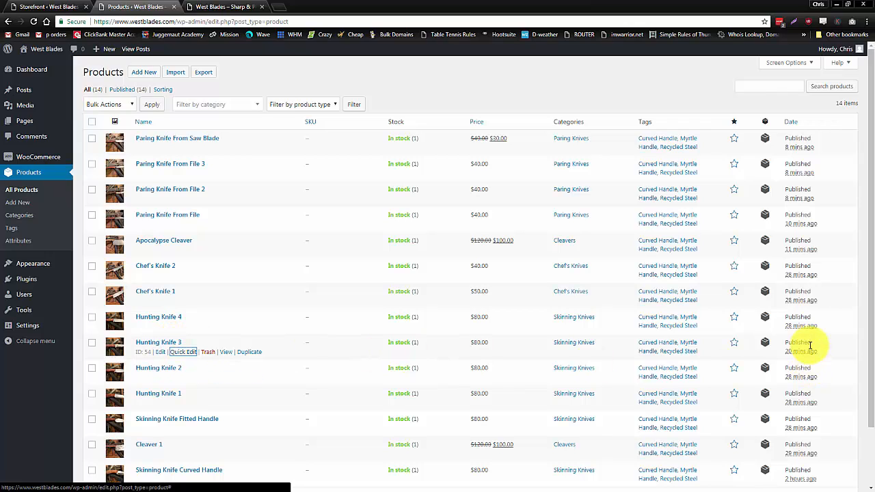
# Step: Quick-edit Hunting Knife 3 again, set its publish hour to 22 and update the product
pyautogui.click(184, 352)
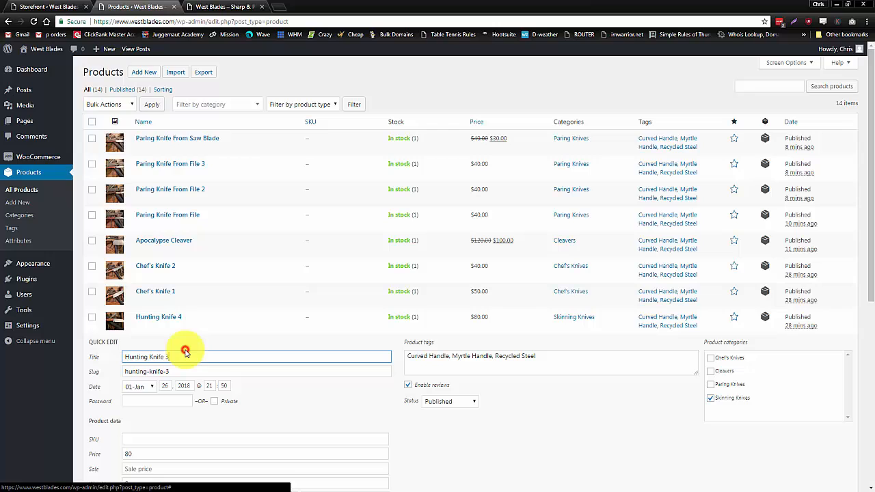
pyautogui.doubleClick(208, 386)
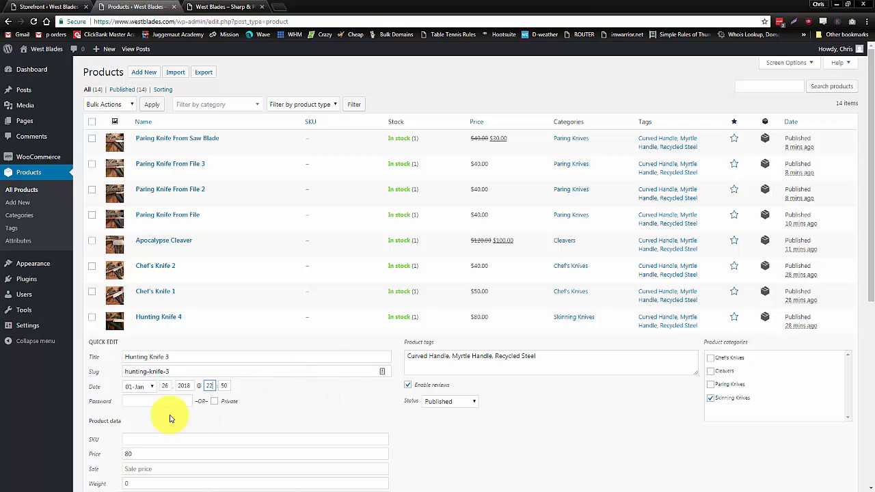
pyautogui.scroll(-1, 154, 433)
pyautogui.scroll(-3, 155, 432)
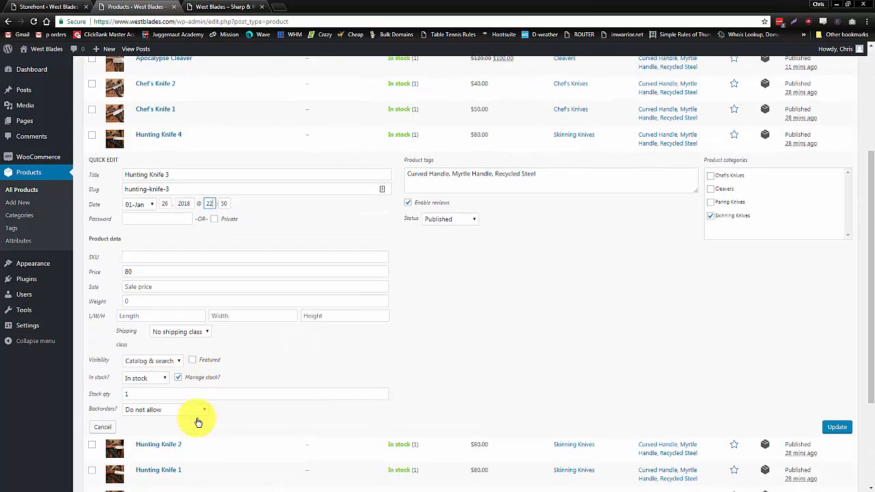
pyautogui.click(845, 427)
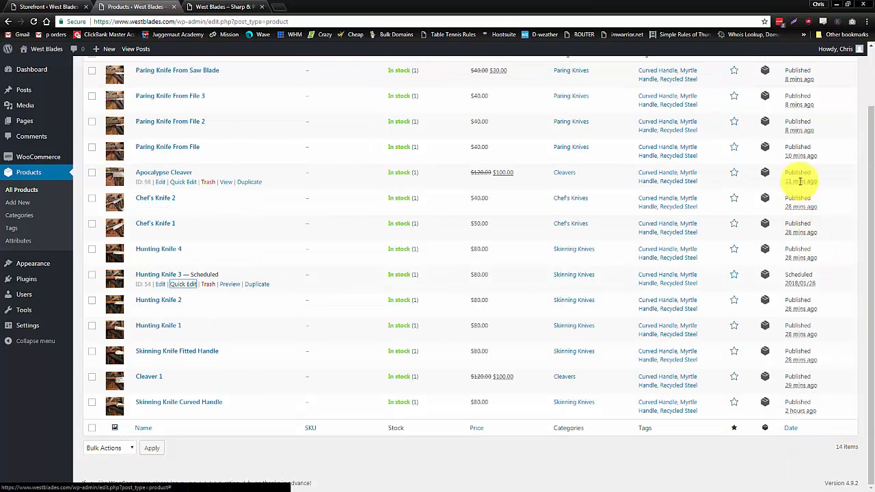
pyautogui.scroll(2, 397, 255)
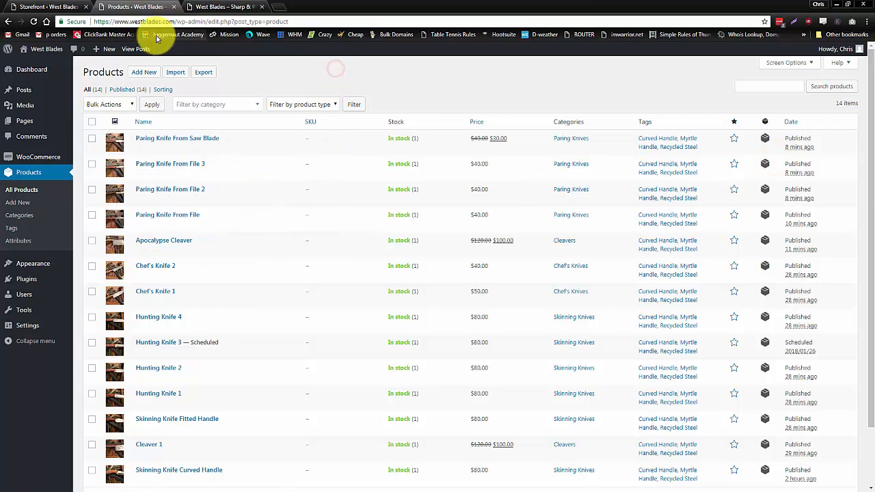
# Step: Examine which knives the storefront home page shows under New In, On Sale and Best Sellers
pyautogui.click(222, 7)
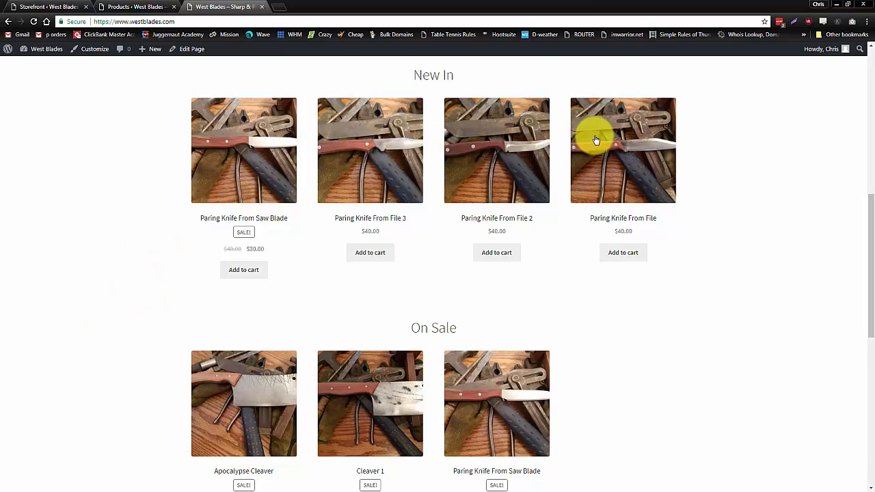
pyautogui.scroll(-2, 137, 287)
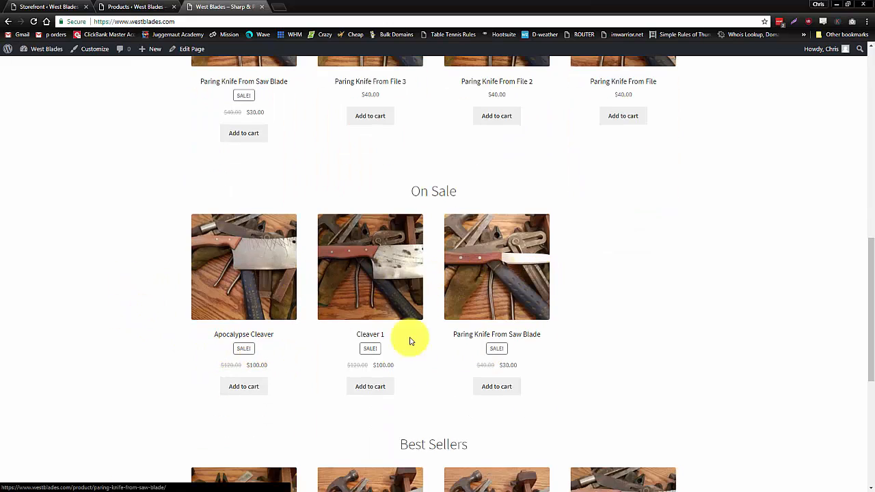
pyautogui.scroll(-2, 125, 322)
pyautogui.scroll(-3, 123, 319)
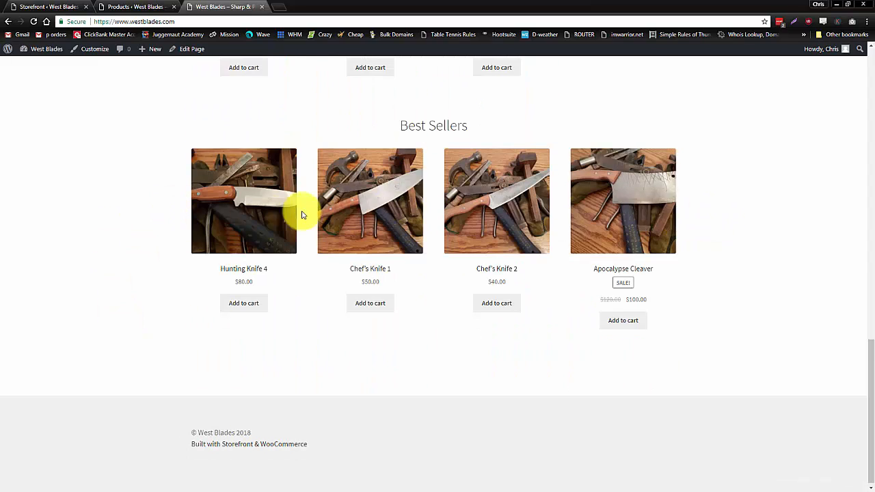
pyautogui.click(101, 297)
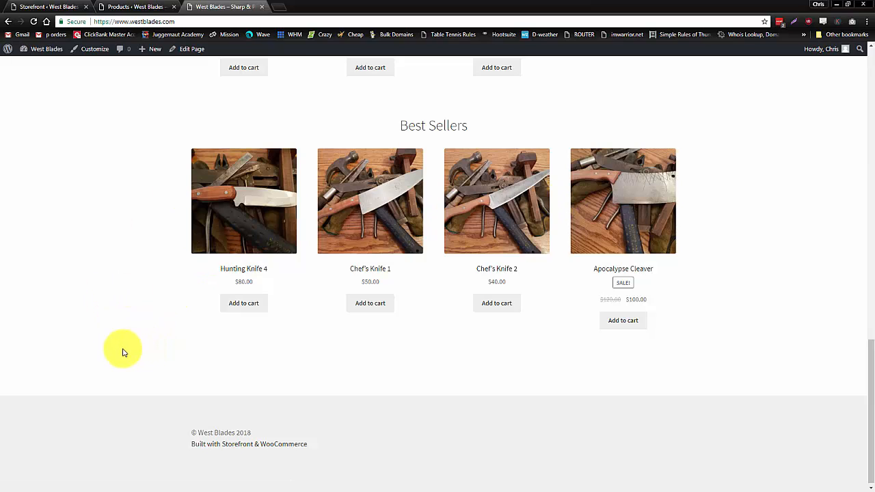
pyautogui.scroll(2, 123, 352)
pyautogui.scroll(10, 123, 351)
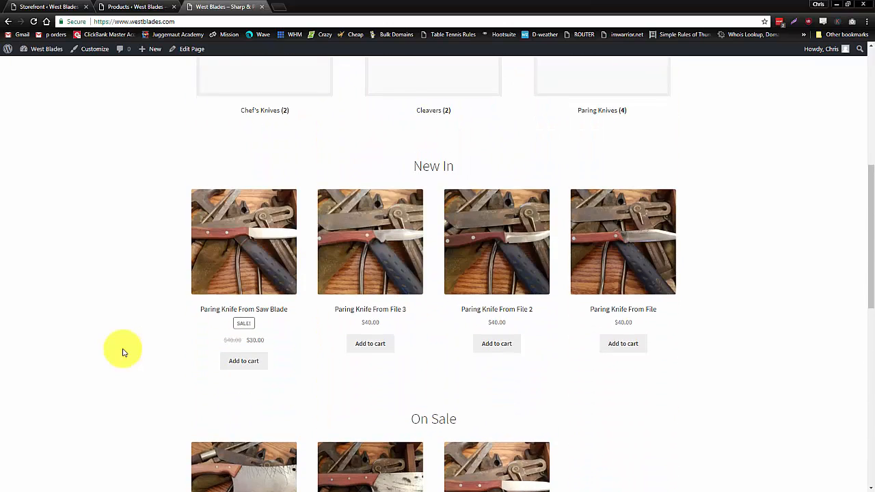
# Step: Add Paring Knife From File 3 from the home page's New In section to the cart and open the cart
pyautogui.scroll(2, 109, 328)
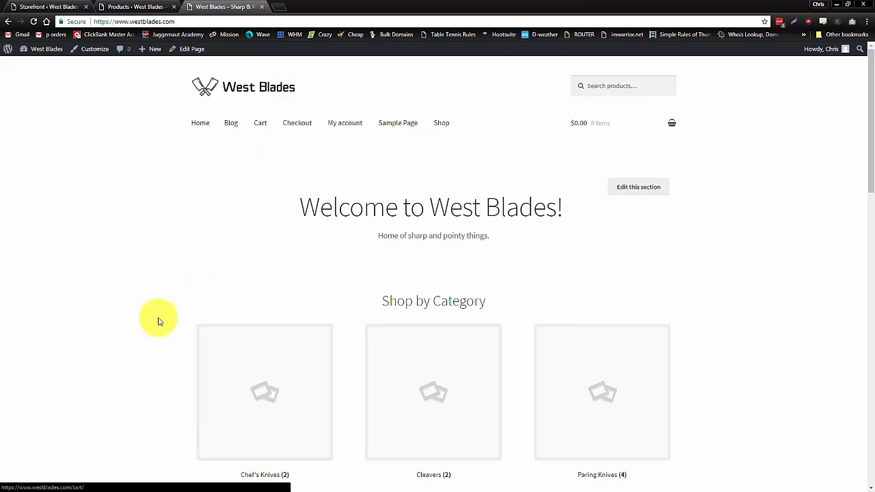
pyautogui.scroll(-4, 143, 349)
pyautogui.scroll(-6, 773, 357)
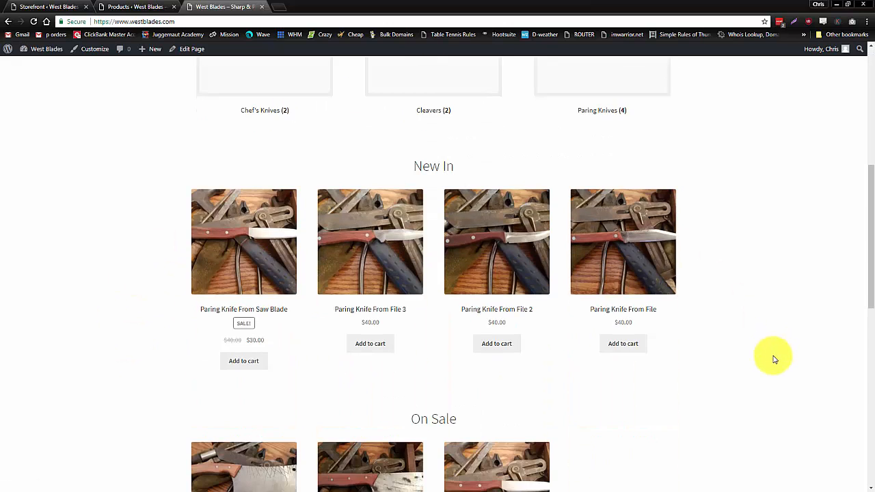
pyautogui.scroll(4, 773, 358)
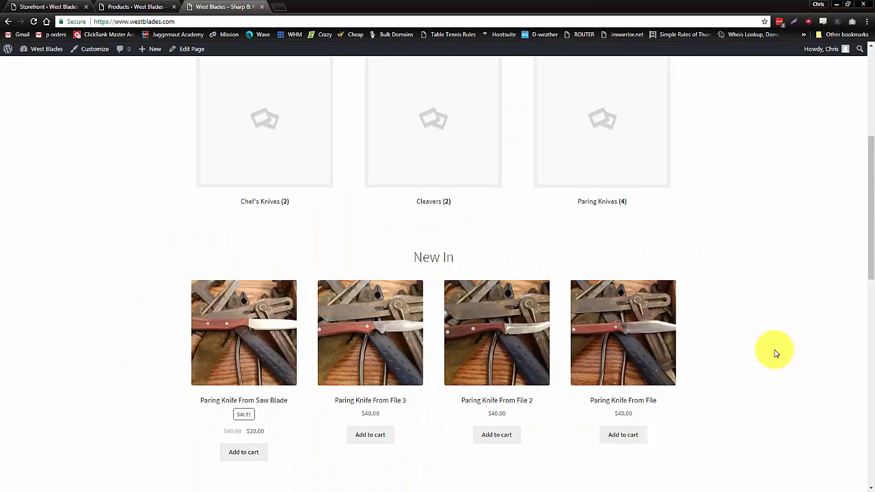
pyautogui.scroll(-2, 776, 354)
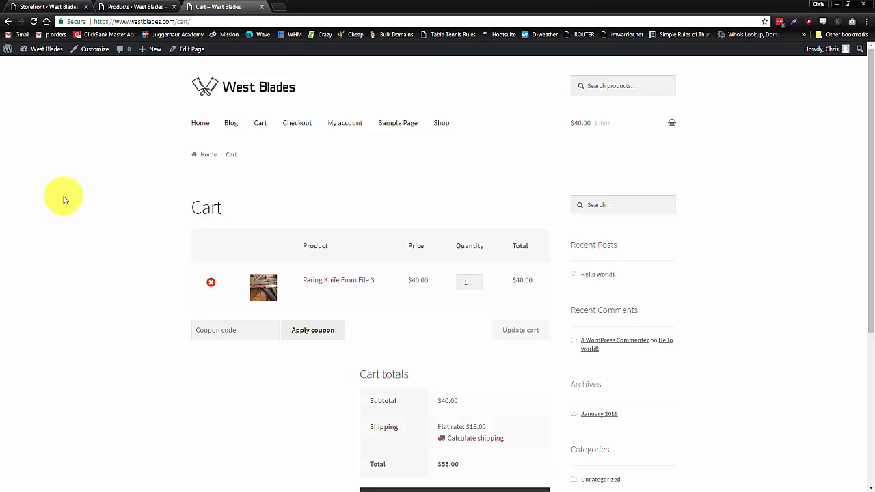
# Step: Examine the cart page's product table, cart totals, checkout options and sidebar layout
pyautogui.click(95, 216)
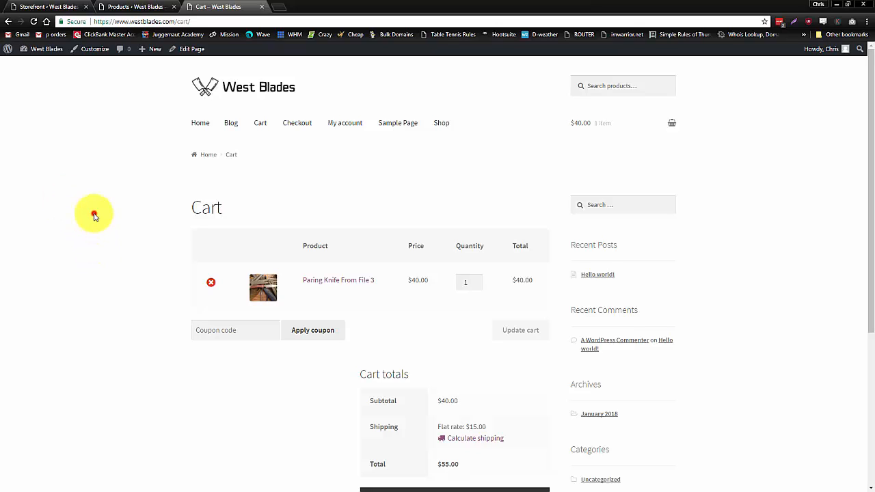
pyautogui.click(95, 217)
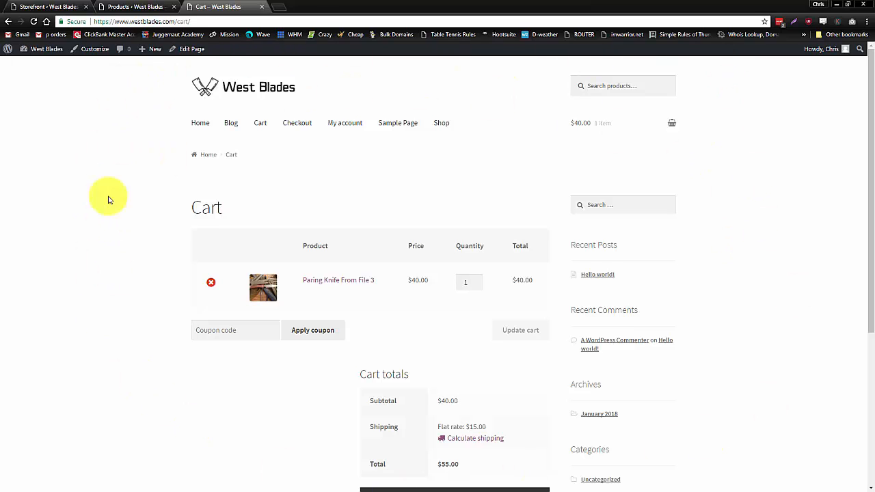
pyautogui.click(72, 204)
pyautogui.scroll(-2, 84, 338)
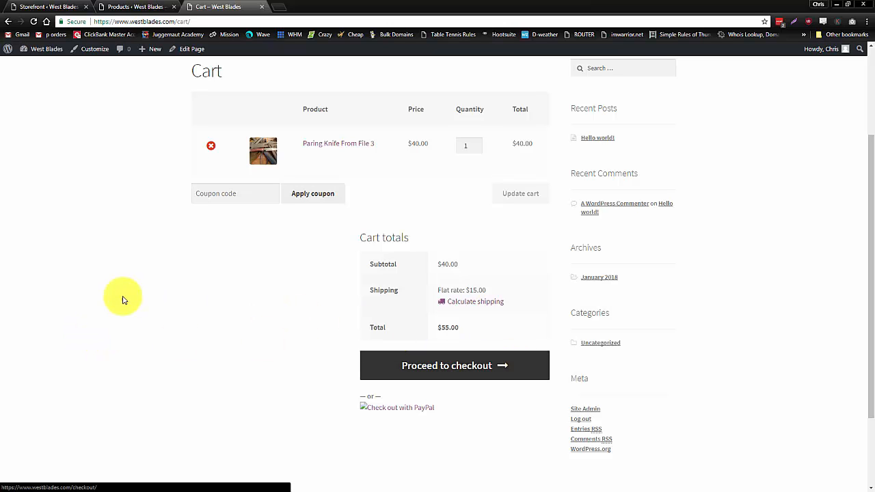
pyautogui.click(65, 184)
pyautogui.scroll(2, 84, 342)
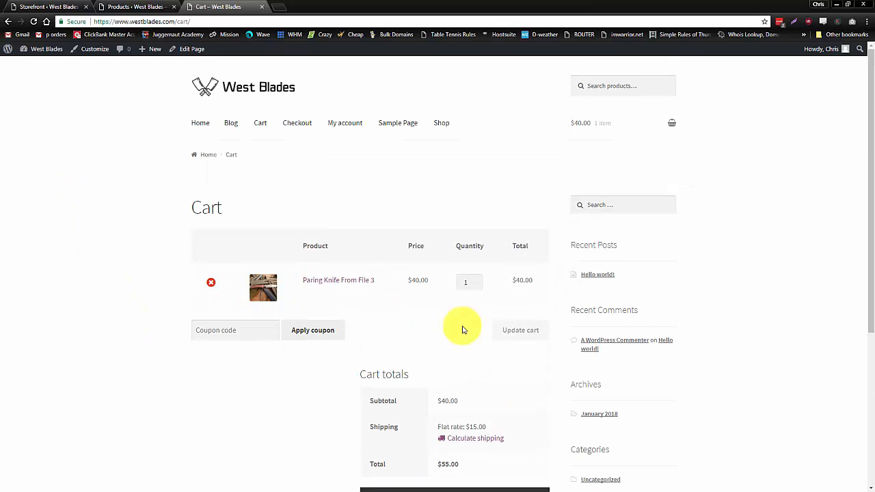
pyautogui.scroll(-3, 748, 313)
pyautogui.scroll(2, 749, 315)
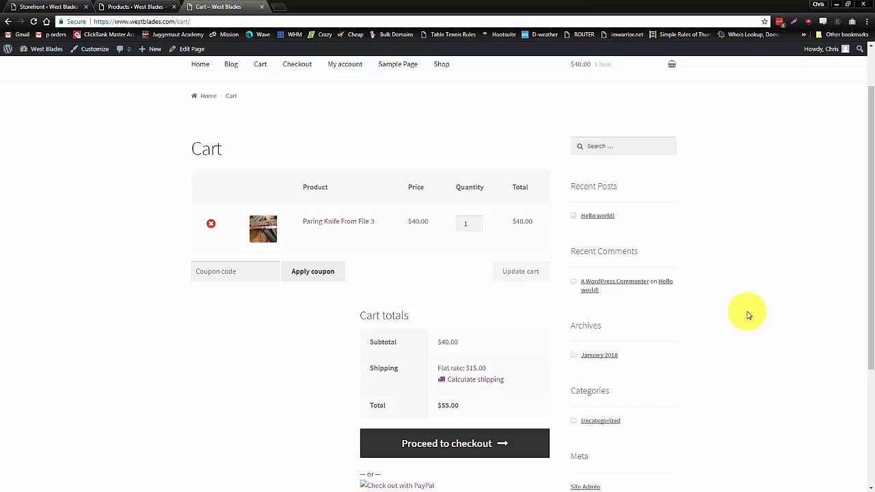
pyautogui.scroll(1, 749, 315)
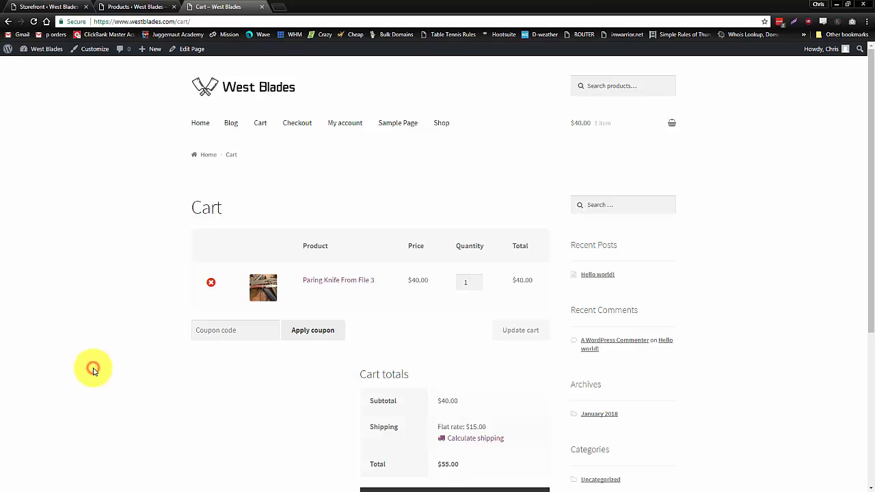
pyautogui.scroll(-3, 94, 372)
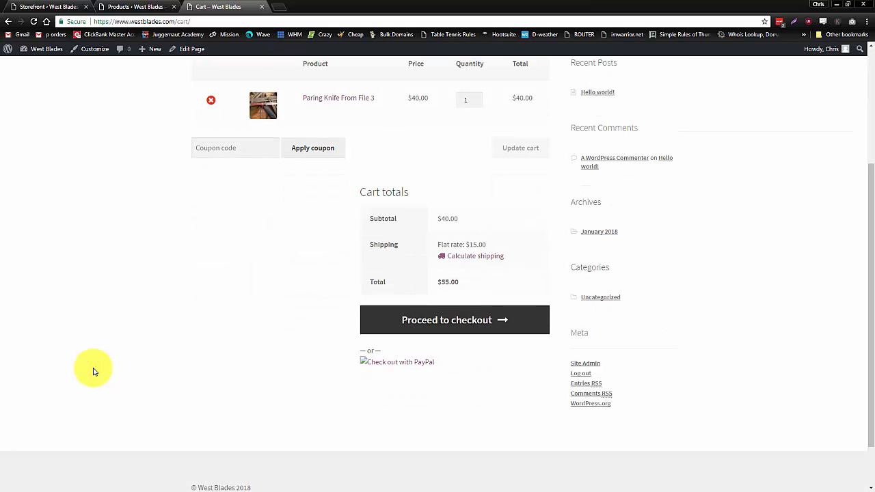
pyautogui.scroll(3, 95, 372)
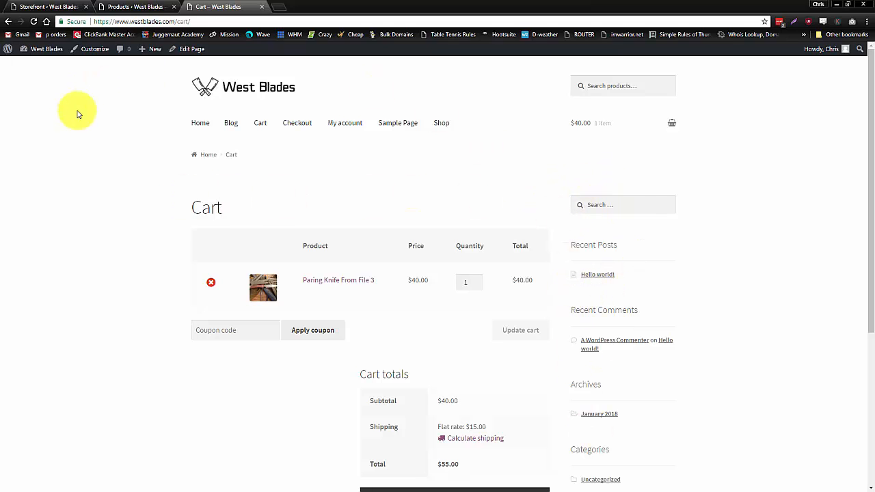
# Step: Open the Cart page for editing and highlight its [woocommerce_cart] shortcode
pyautogui.click(199, 54)
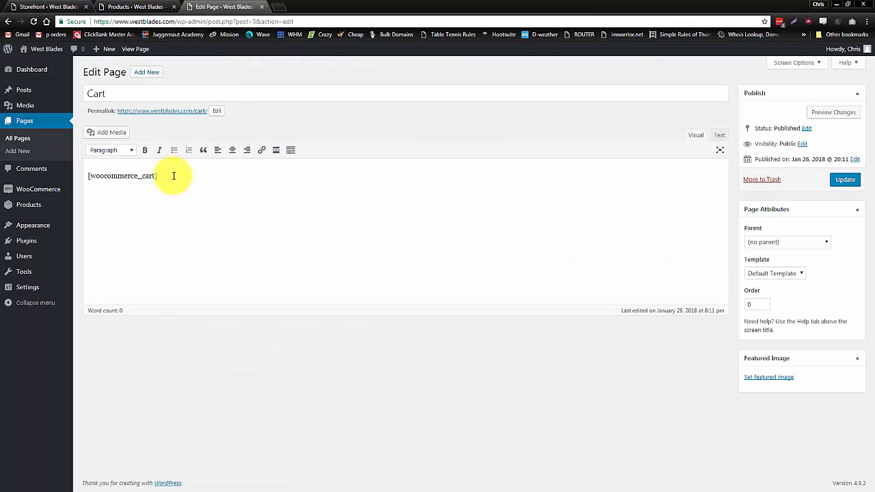
pyautogui.moveTo(174, 175); pyautogui.dragTo(82, 177)
pyautogui.click(307, 110)
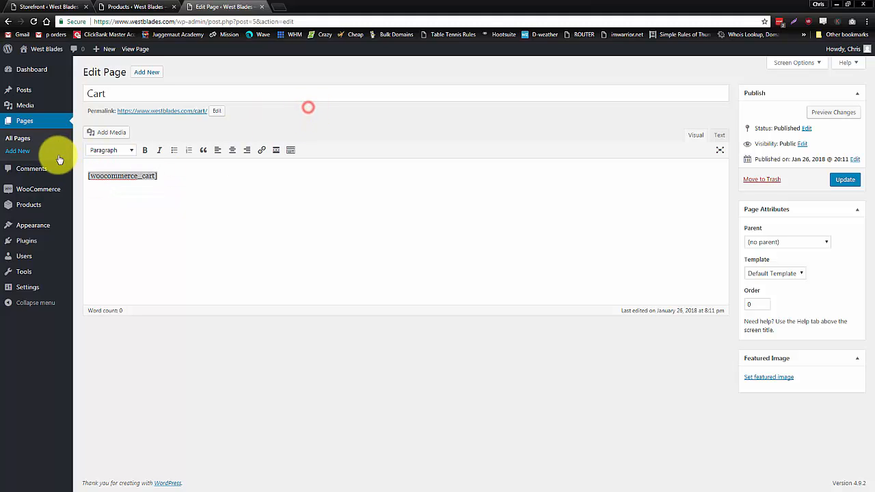
# Step: Open the general WooCommerce settings and review the store address, general options and currency options
pyautogui.moveTo(43, 189)
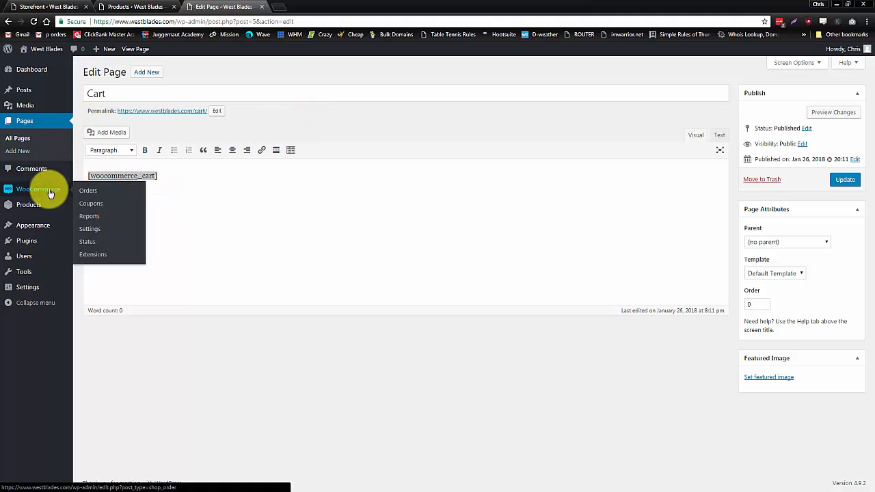
pyautogui.click(96, 230)
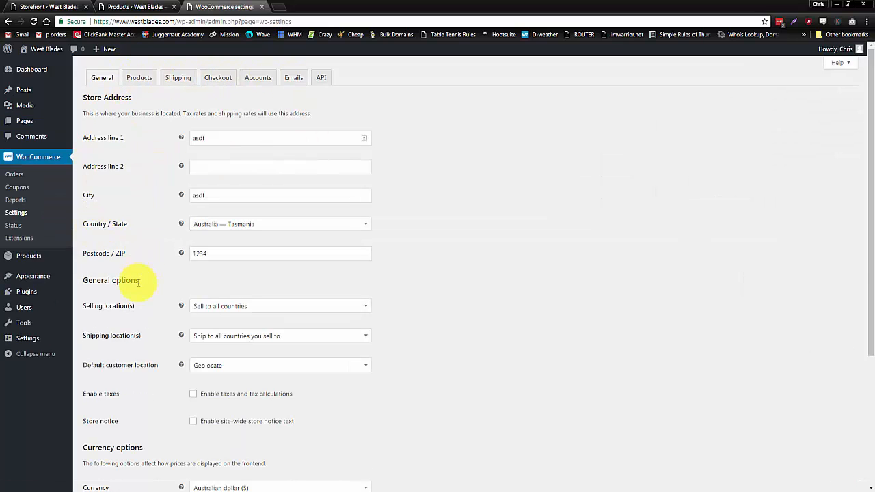
pyautogui.scroll(-1, 139, 282)
pyautogui.scroll(-3, 138, 285)
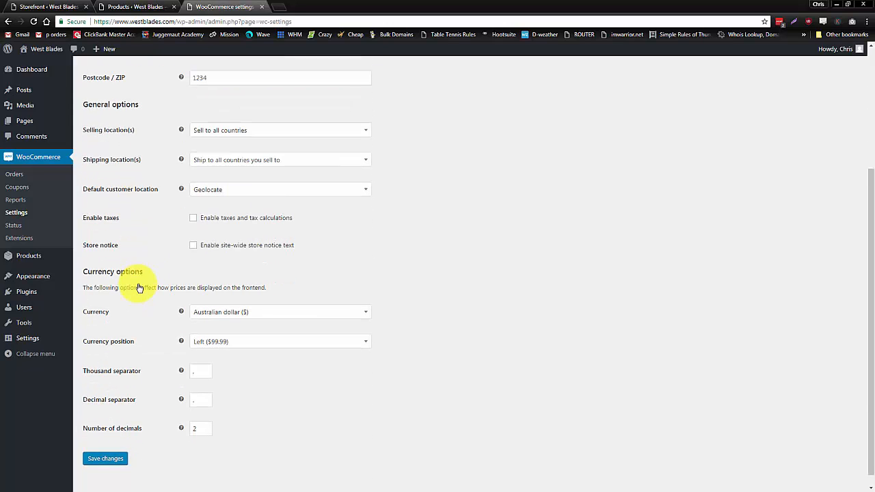
pyautogui.scroll(4, 139, 287)
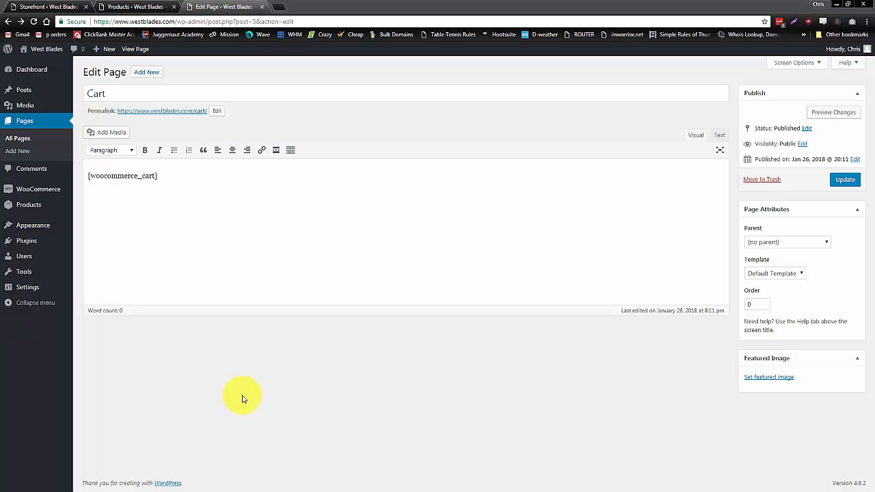
# Step: Return to the Cart page editor, set the page template to Full width and update the page
pyautogui.click(243, 398)
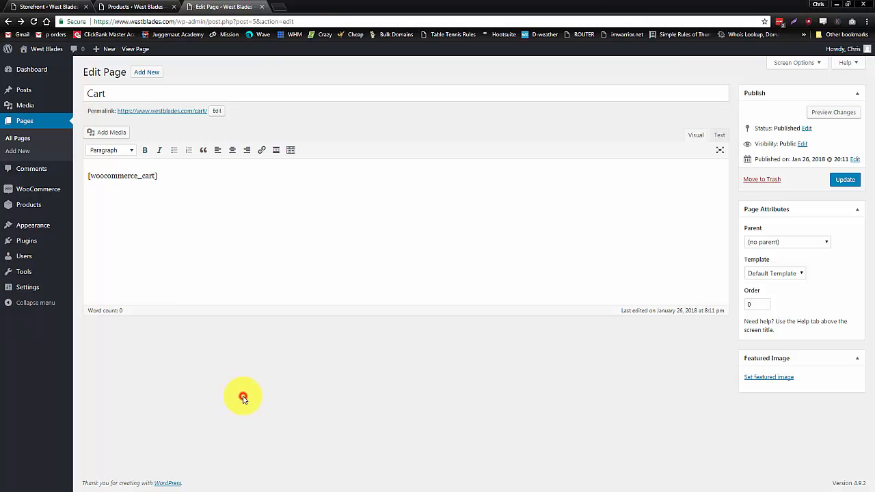
pyautogui.click(208, 180)
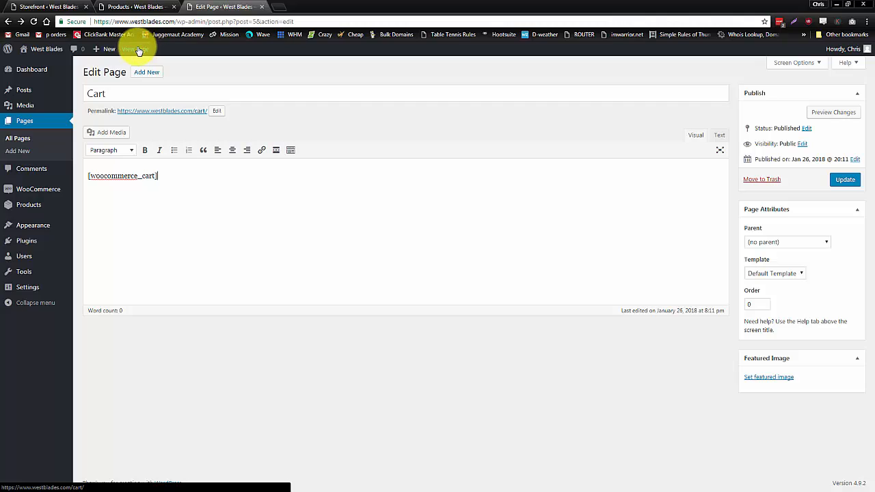
pyautogui.doubleClick(141, 93)
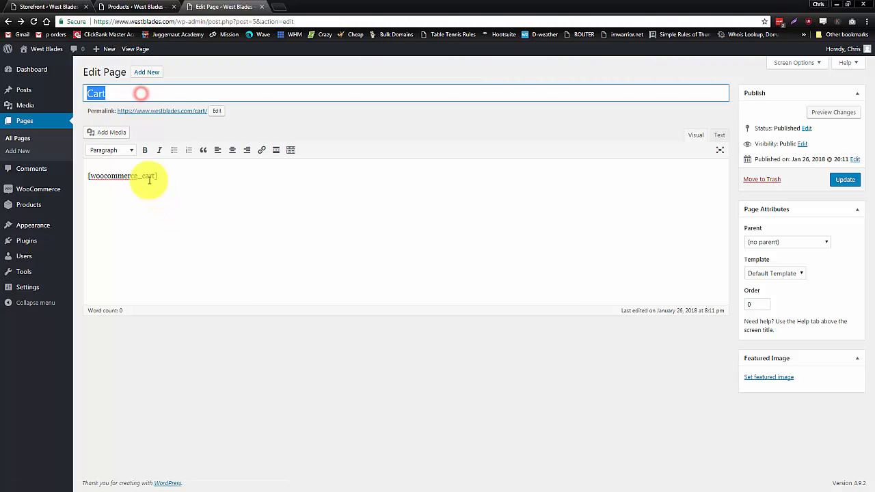
pyautogui.moveTo(185, 180); pyautogui.dragTo(84, 177)
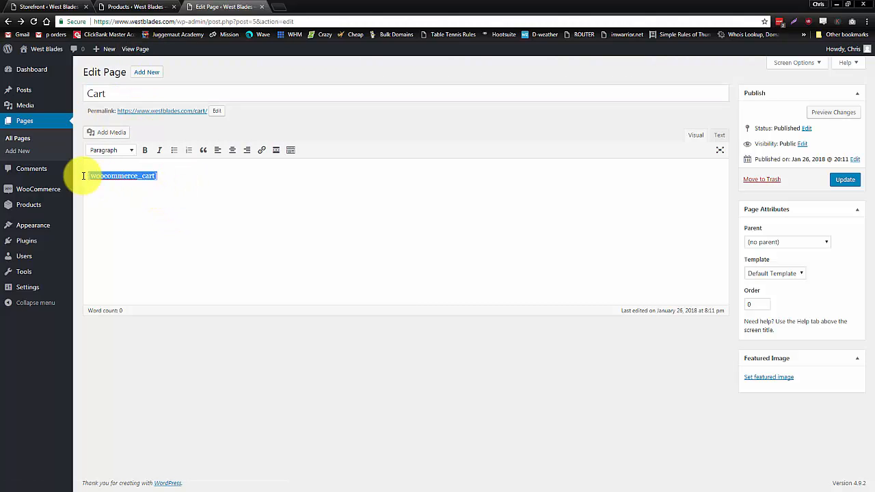
pyautogui.click(192, 190)
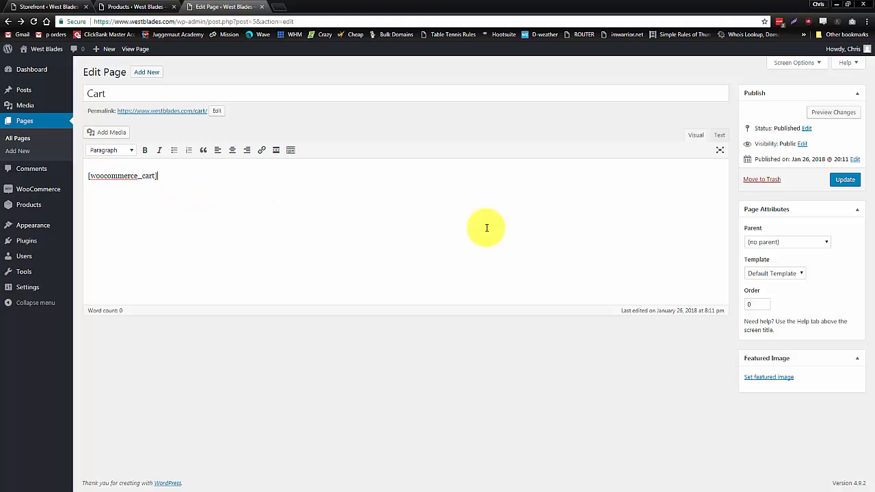
pyautogui.click(796, 276)
pyautogui.click(785, 293)
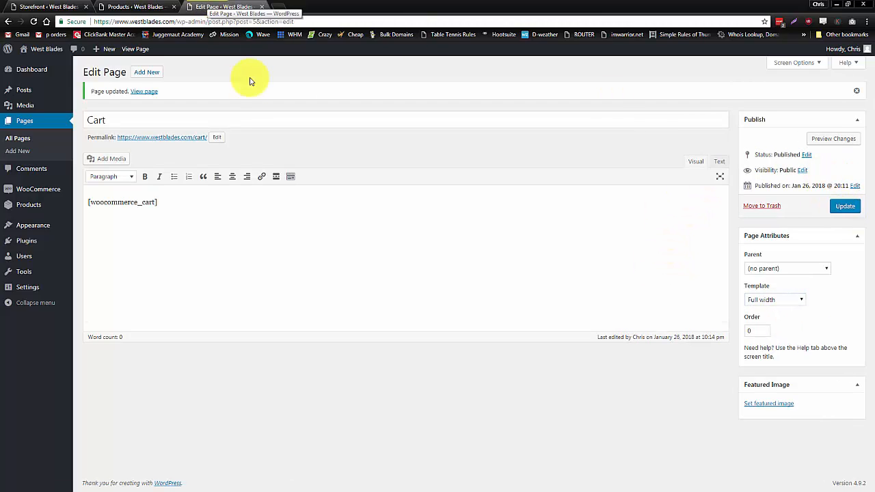
# Step: View the updated Cart page on the storefront and check its layout down to the cart totals
pyautogui.click(146, 91)
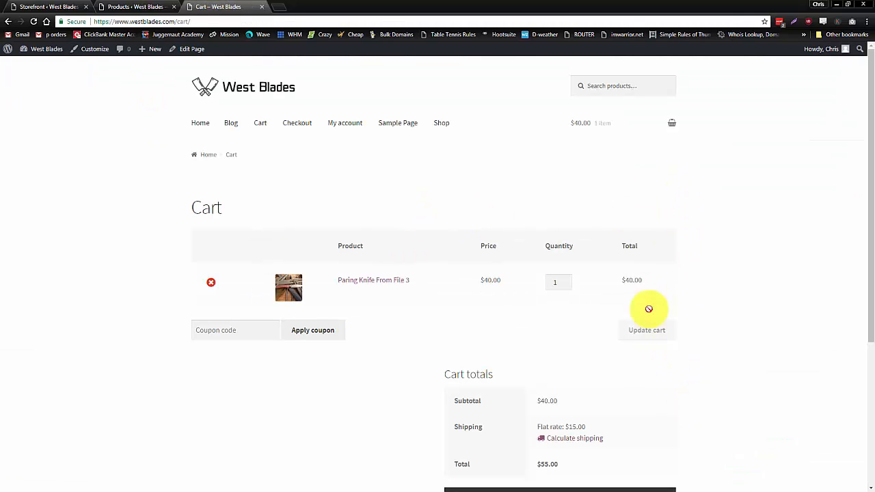
pyautogui.scroll(-2, 640, 328)
pyautogui.scroll(-1, 641, 329)
pyautogui.scroll(3, 640, 332)
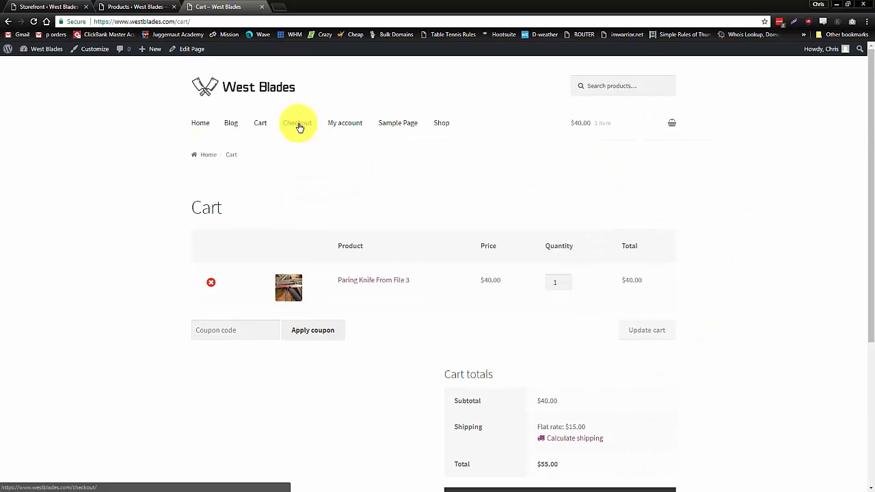
# Step: Check the Shop by Category section on the storefront home page and open that page's editor
pyautogui.click(201, 123)
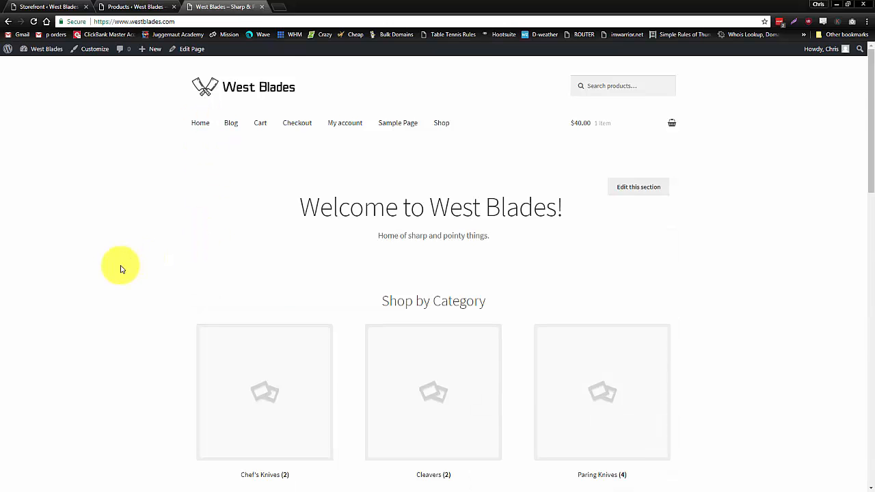
pyautogui.scroll(-3, 119, 268)
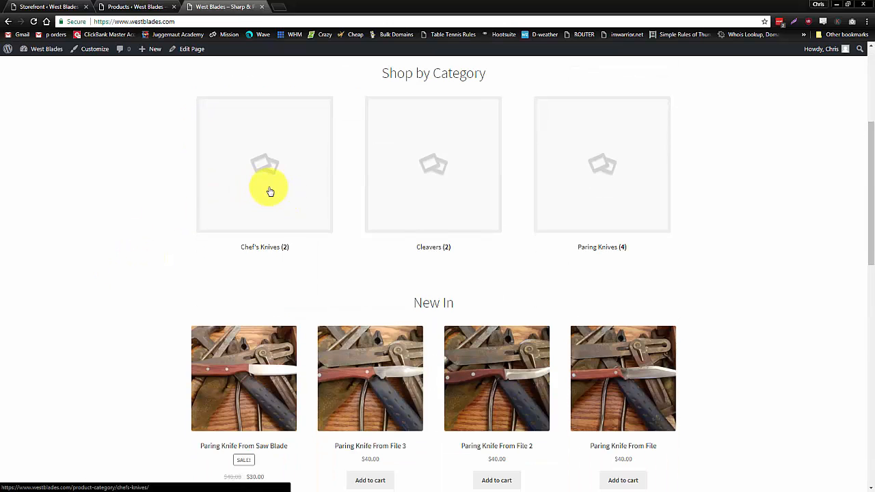
pyautogui.scroll(1, 269, 205)
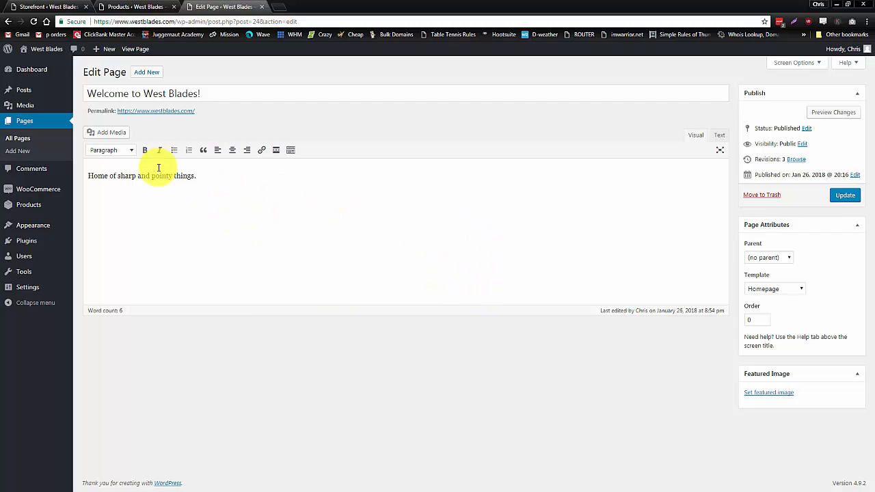
# Step: Open the theme customizer's Homepage Settings and inspect the page choices for the static homepage
pyautogui.moveTo(27, 227)
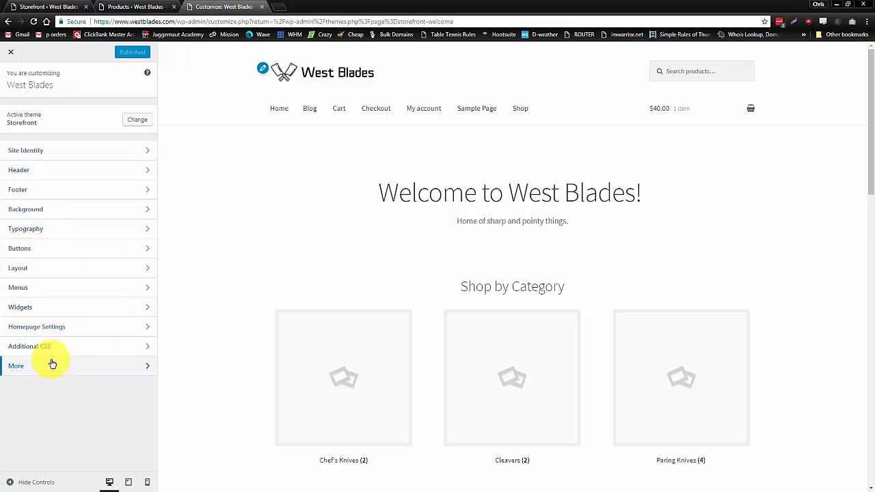
pyautogui.click(65, 327)
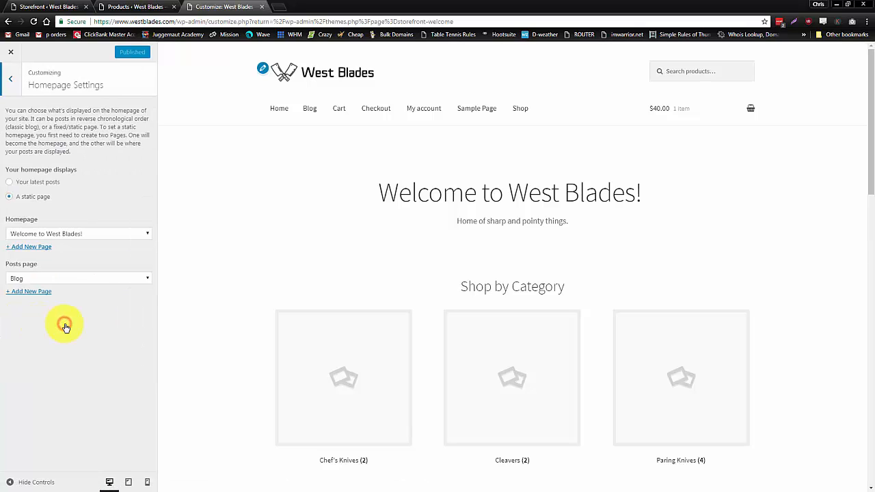
pyautogui.click(60, 235)
pyautogui.click(60, 236)
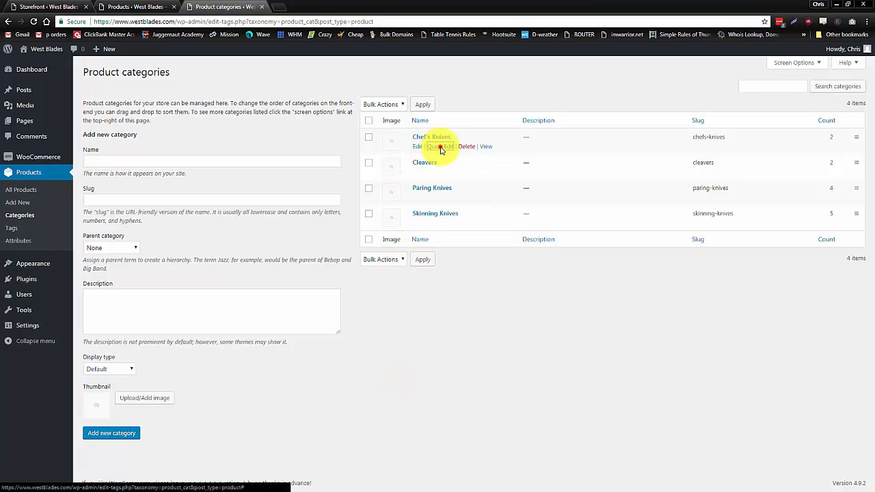
# Step: From the product categories list, open the Chef's Knives category in its full edit form instead of Quick Edit
pyautogui.click(441, 147)
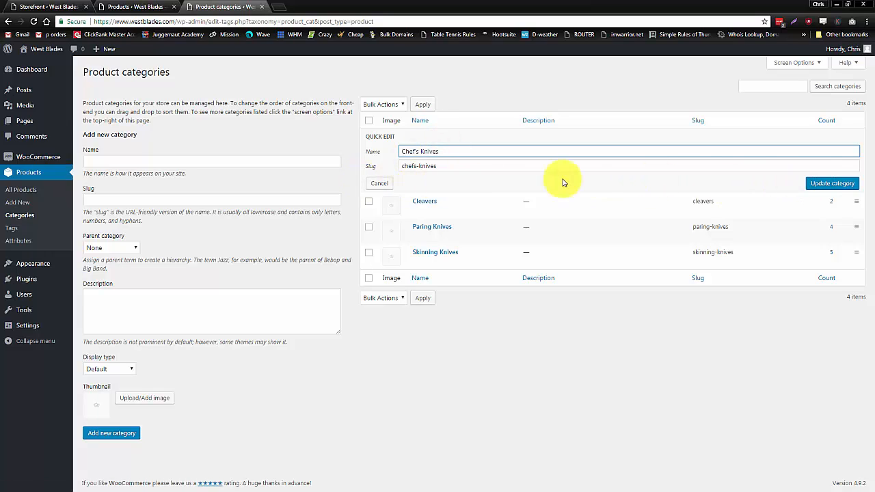
pyautogui.click(378, 183)
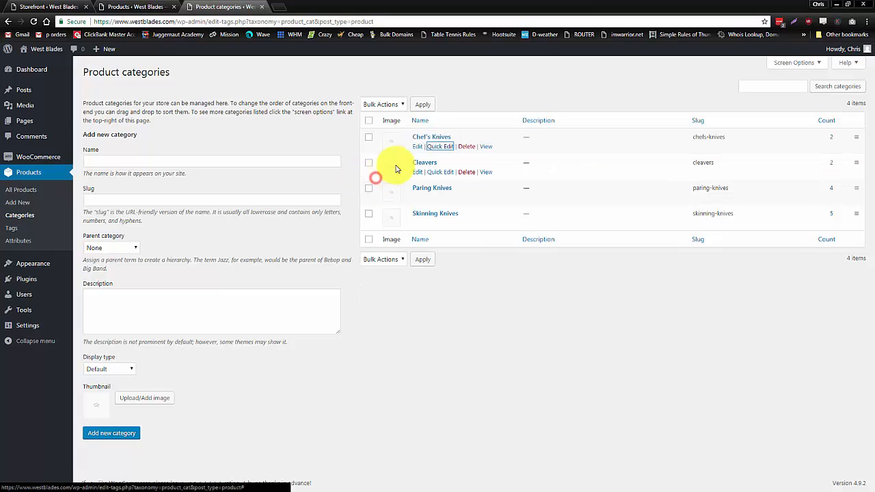
pyautogui.click(423, 139)
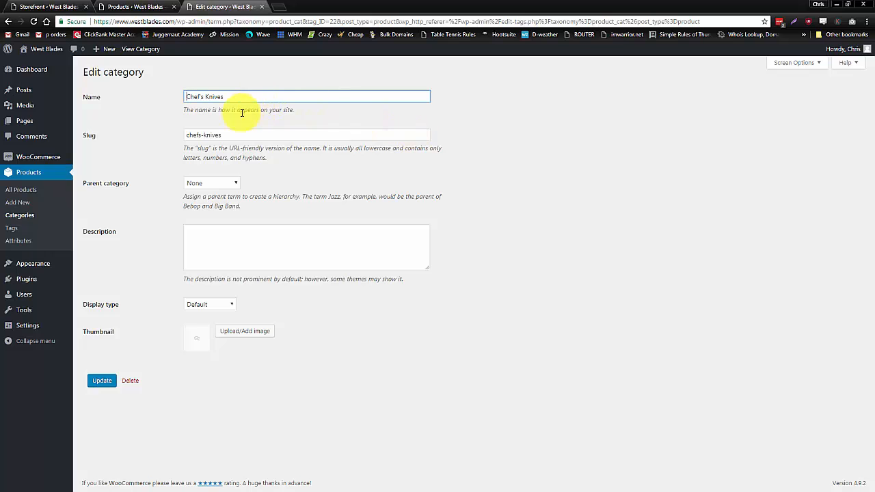
# Step: Set the Chef's Knives category thumbnail to the crossed chef's knives photo 20171218_163748.jpg from the media library and update the category
pyautogui.click(260, 335)
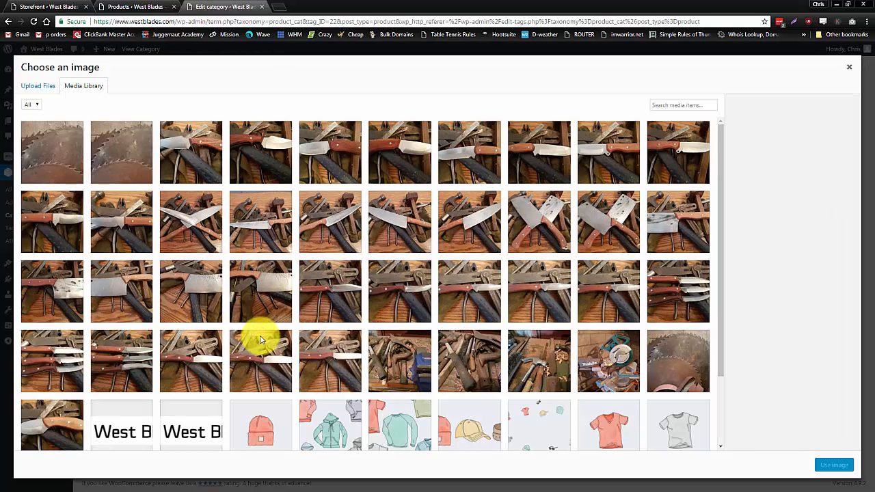
pyautogui.click(199, 226)
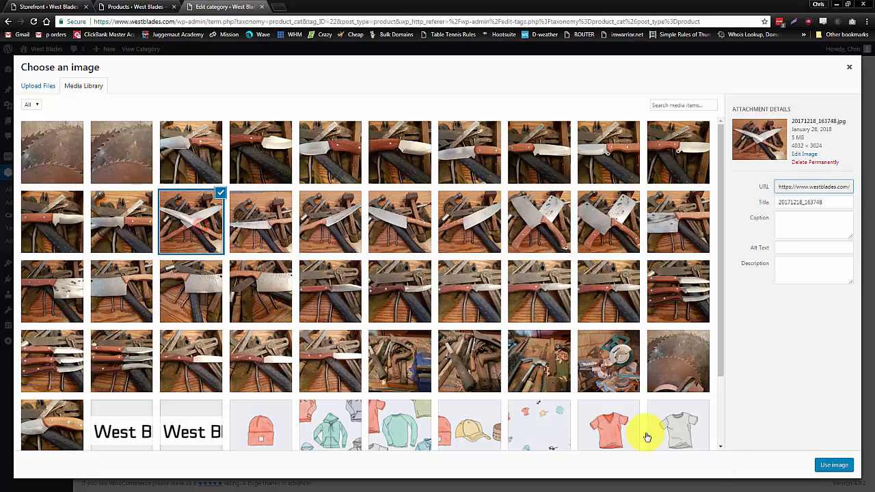
pyautogui.click(824, 465)
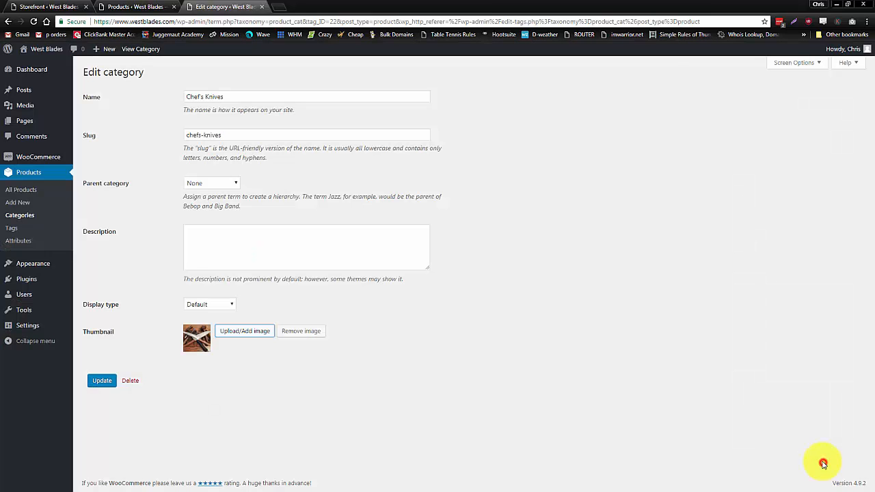
pyautogui.click(102, 380)
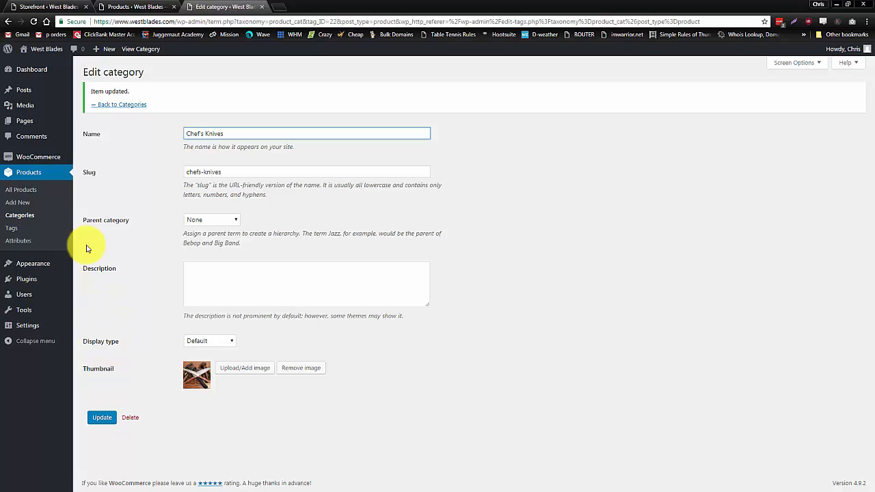
# Step: Edit the Cleavers category, set its thumbnail to the crossed cleavers photo 20171218_163612.jpg and save the category
pyautogui.click(18, 217)
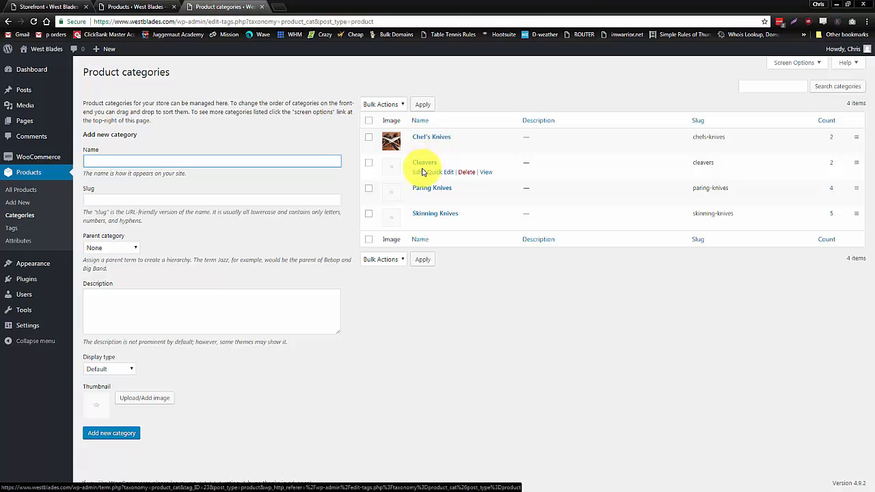
pyautogui.click(423, 170)
pyautogui.click(245, 332)
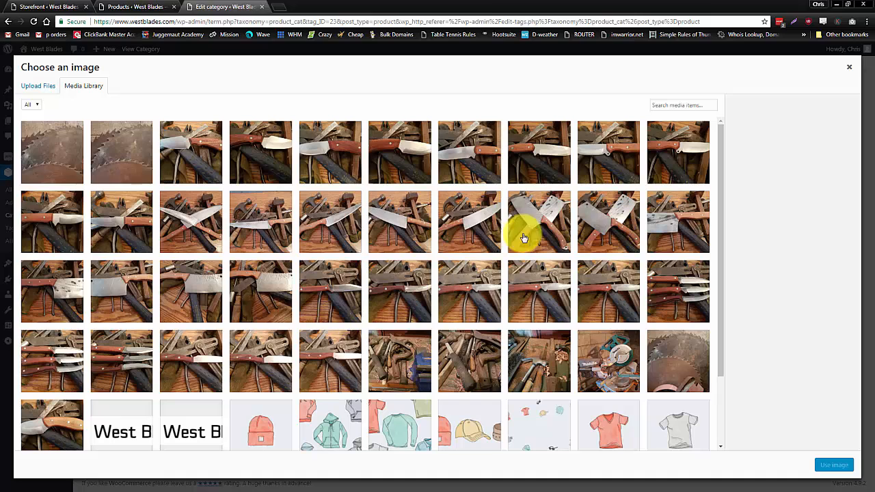
pyautogui.click(557, 219)
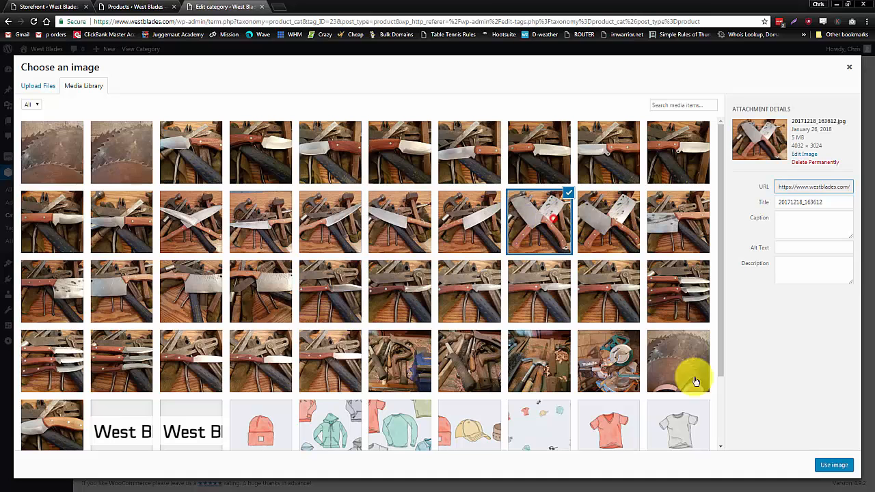
pyautogui.click(842, 465)
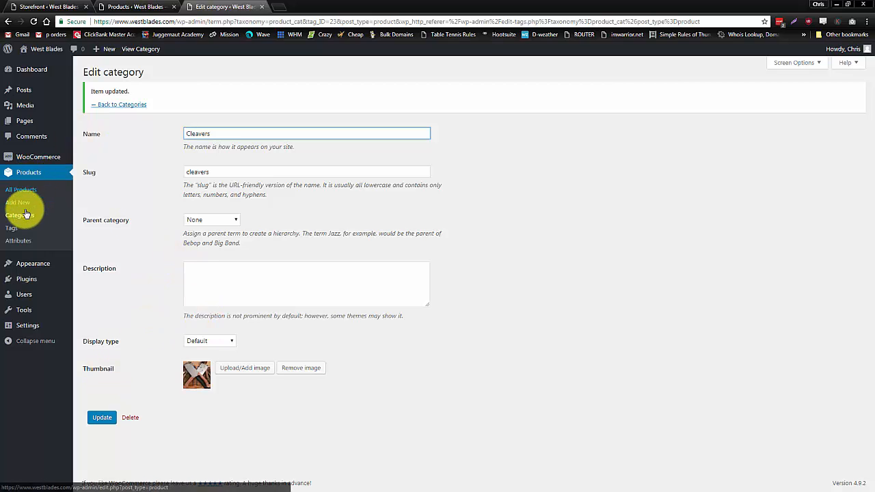
# Step: Edit the Paring Knives category, set its thumbnail to a media library photo of three paring knives and update the category
pyautogui.click(19, 215)
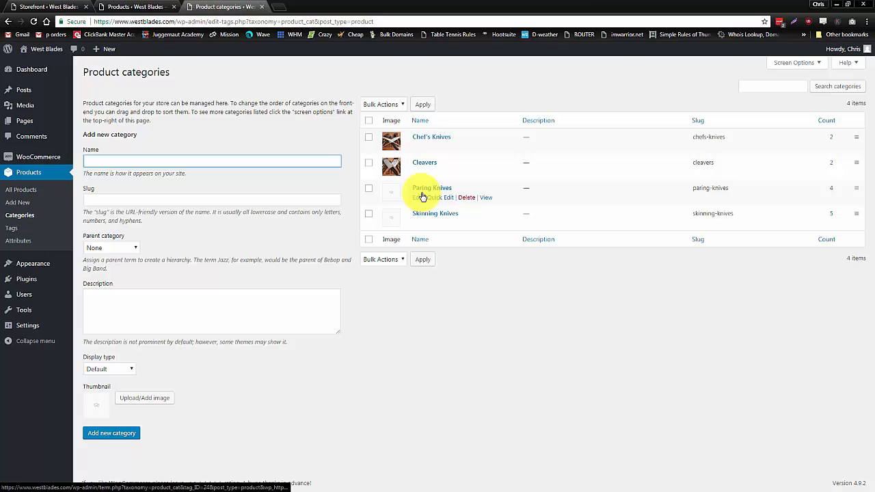
pyautogui.click(417, 199)
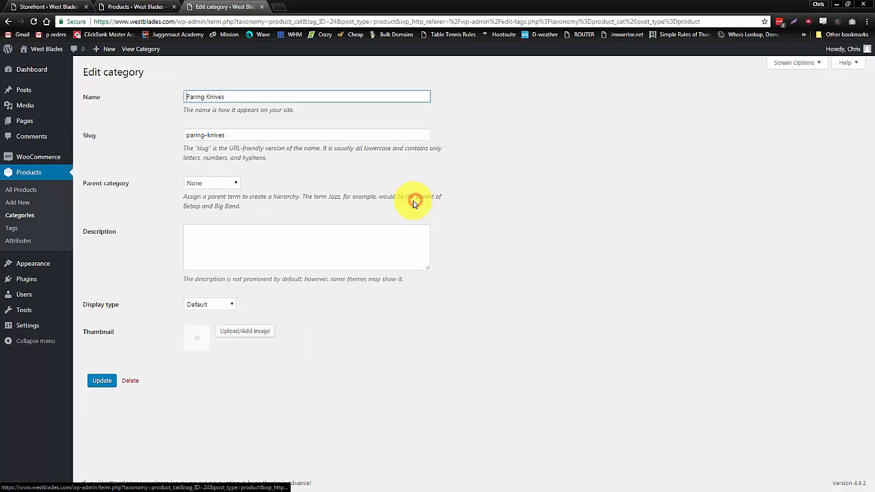
pyautogui.click(229, 333)
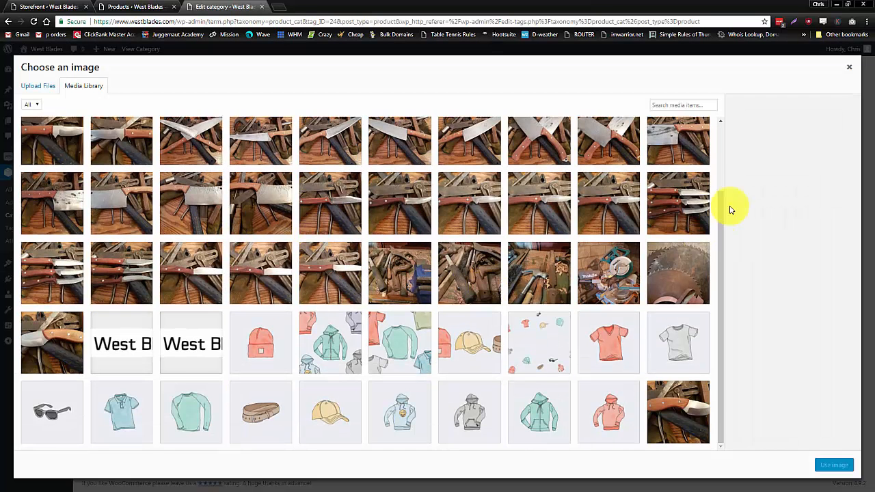
pyautogui.click(674, 201)
pyautogui.click(831, 465)
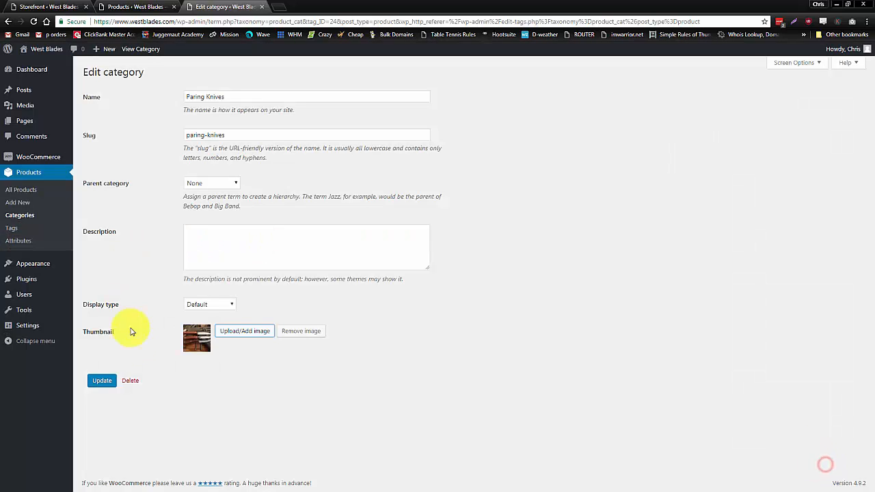
pyautogui.click(102, 381)
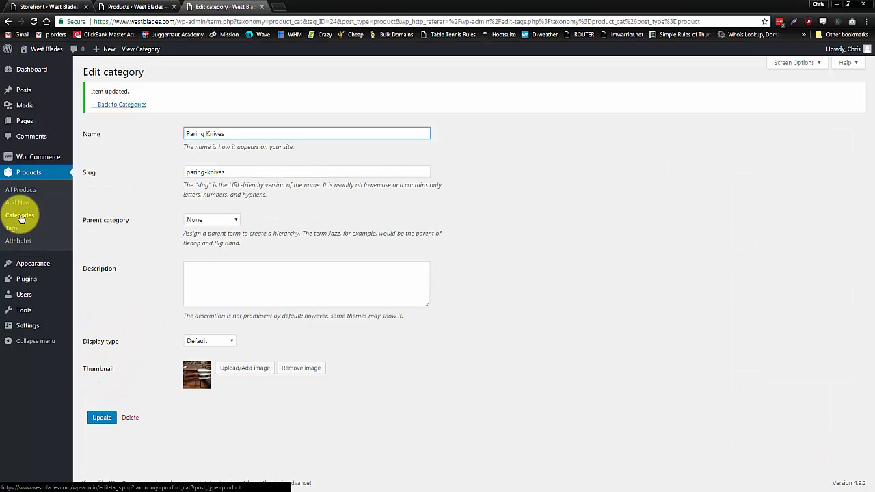
# Step: Edit the Skinning Knives category, upload 20171213_213742.jpg as its thumbnail and save the category
pyautogui.click(20, 216)
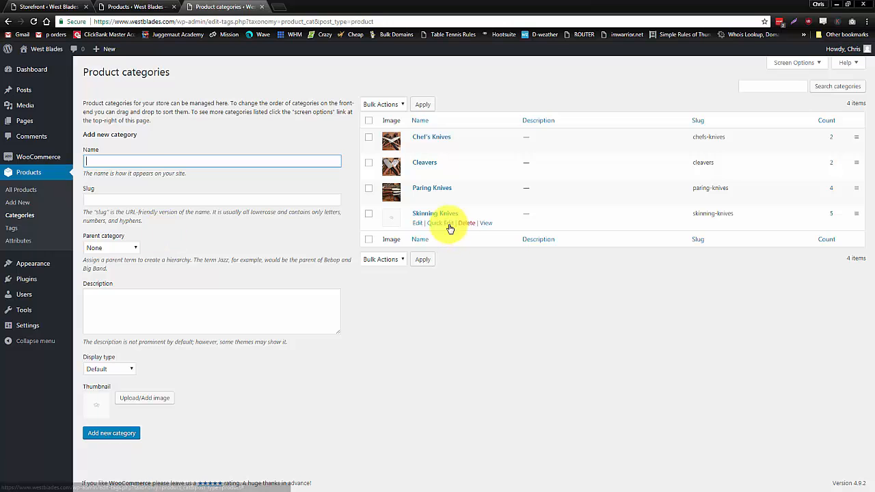
pyautogui.click(417, 223)
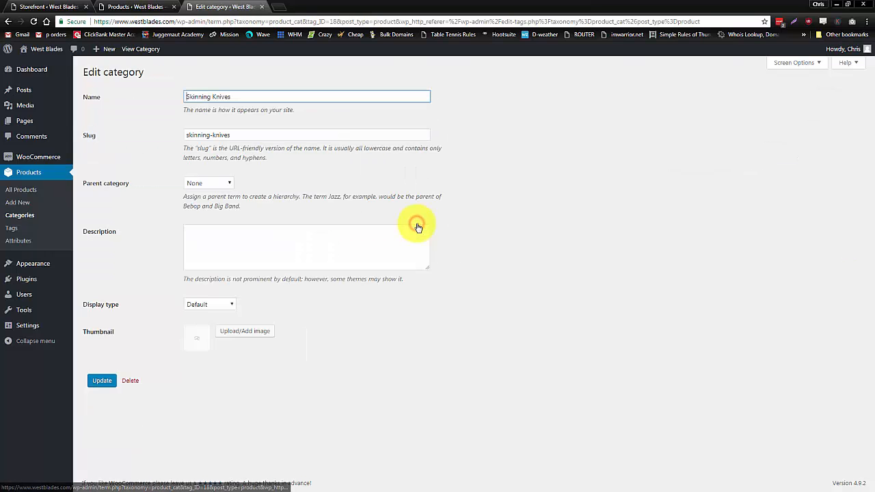
pyautogui.click(236, 332)
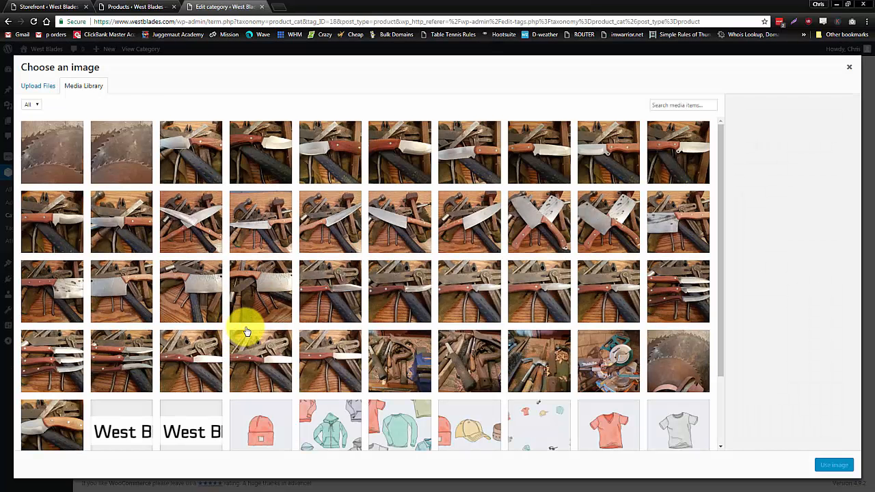
pyautogui.scroll(-2, 246, 332)
pyautogui.scroll(2, 246, 332)
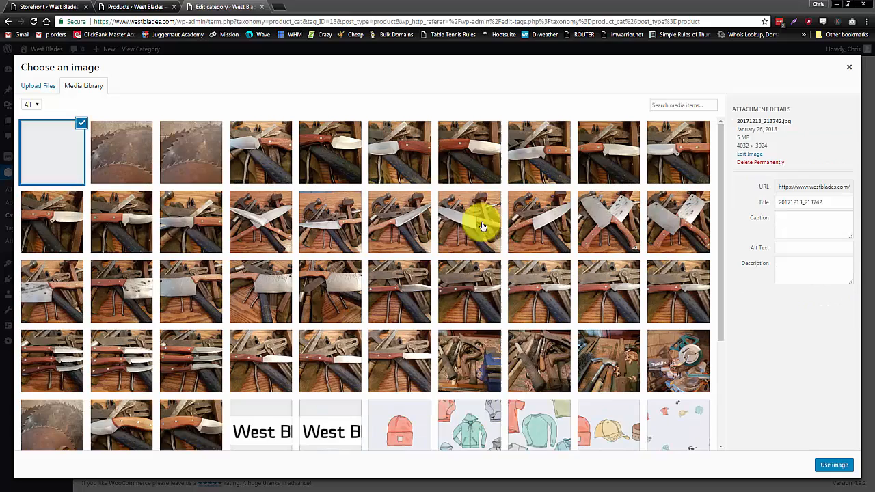
pyautogui.click(832, 466)
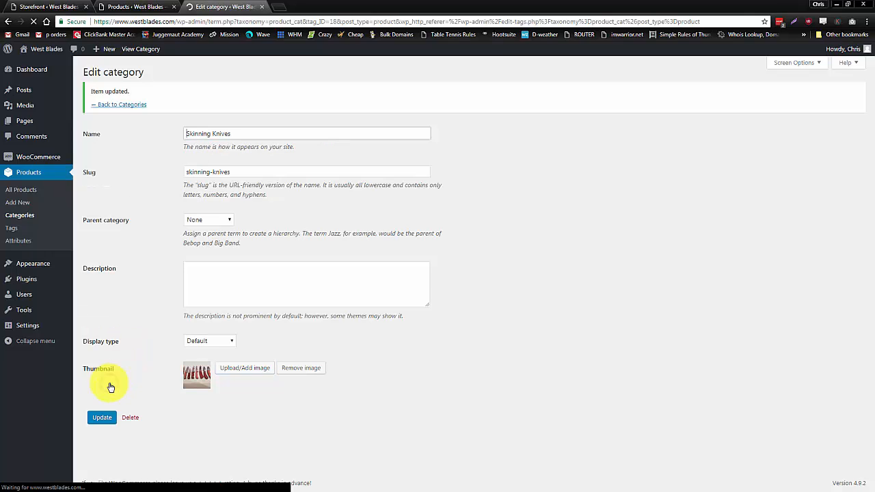
# Step: Check the thumbnails in the product categories list, then examine the storefront home page from Shop by Category down to Best Sellers
pyautogui.click(21, 214)
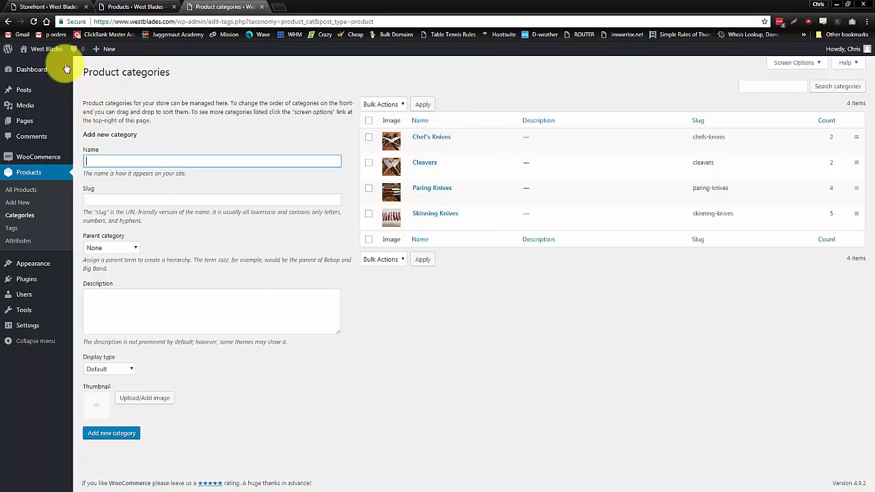
pyautogui.moveTo(43, 49)
pyautogui.click(40, 65)
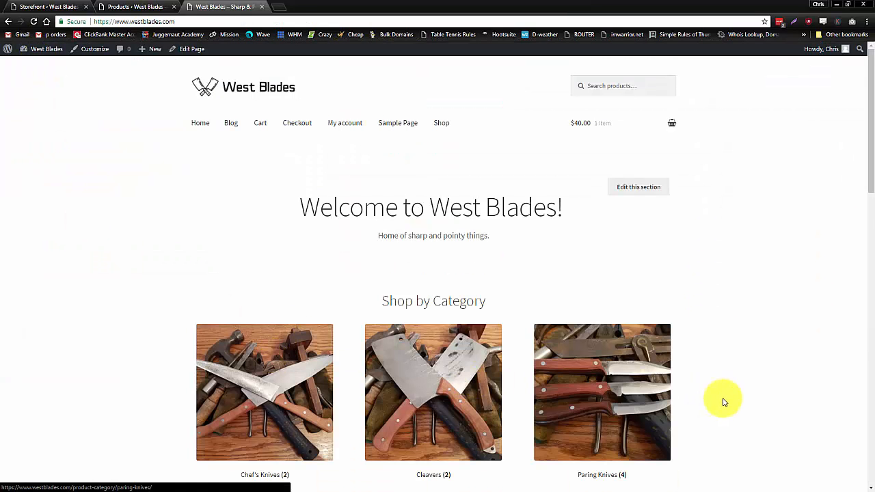
pyautogui.scroll(-2, 722, 401)
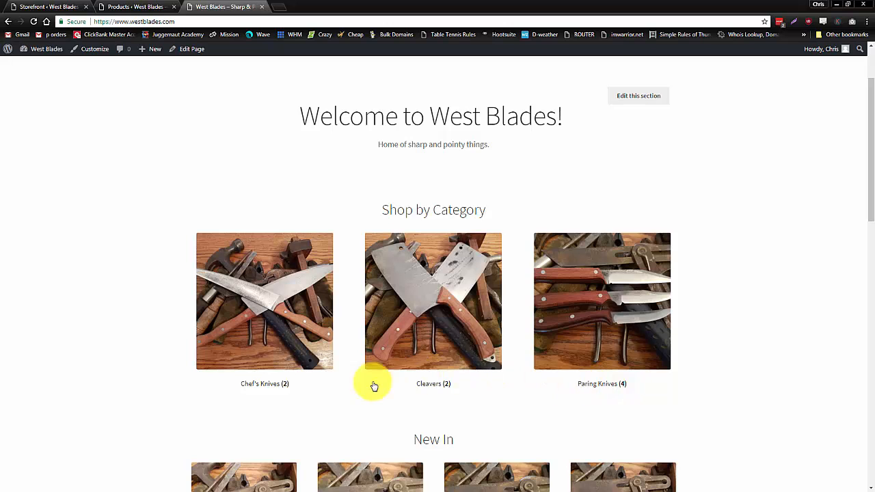
pyautogui.scroll(-4, 735, 400)
pyautogui.scroll(2, 738, 345)
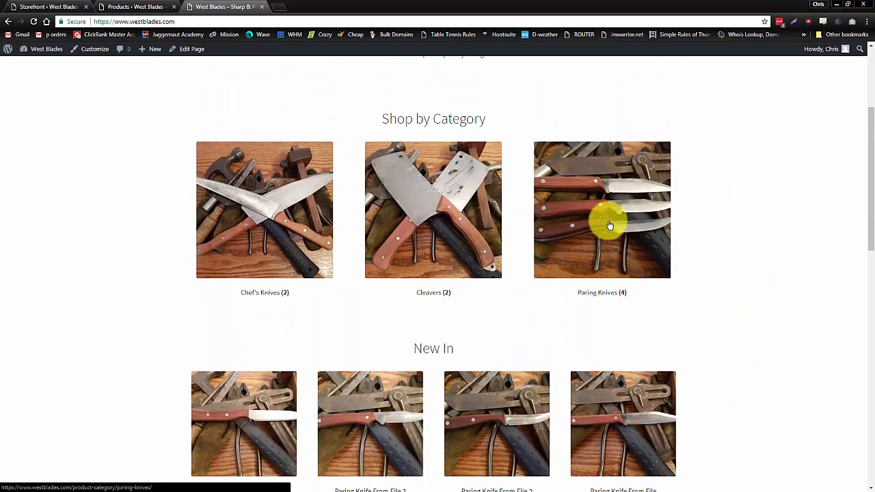
pyautogui.scroll(-3, 79, 299)
pyautogui.scroll(-5, 79, 299)
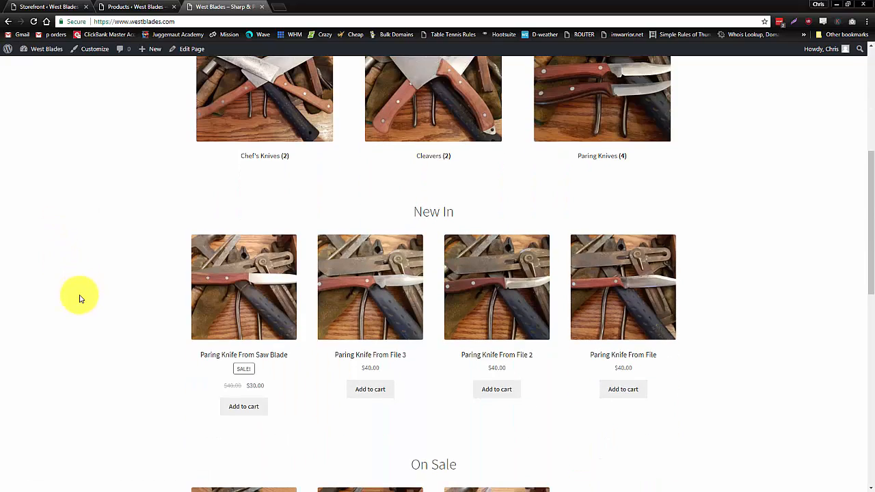
pyautogui.scroll(-3, 79, 299)
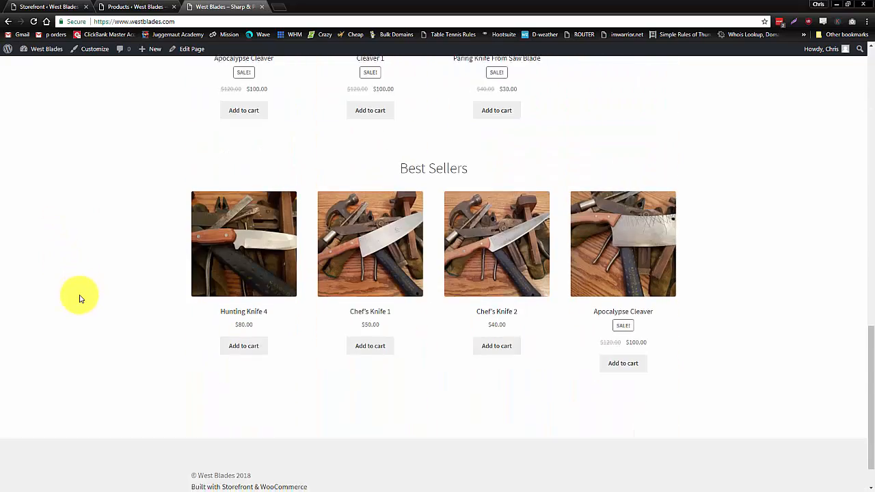
pyautogui.scroll(10, 78, 294)
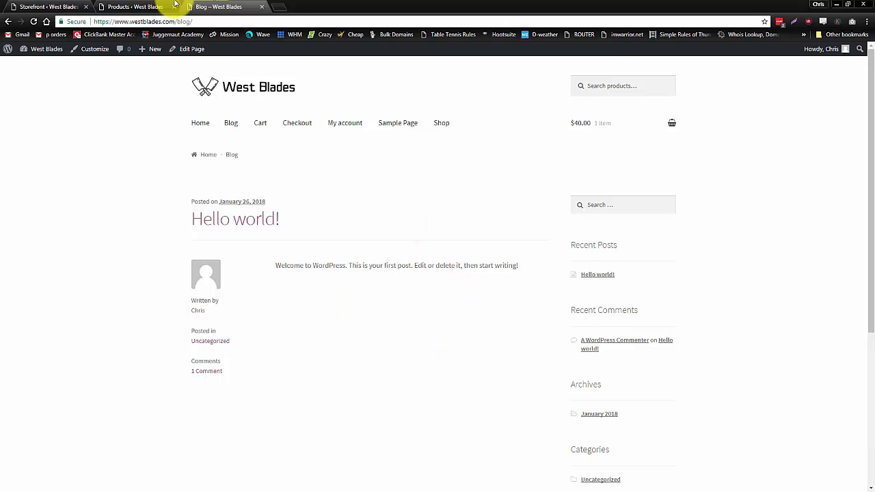
# Step: Create a post titled "Welcome to the site!" with the text "Thanks for visiting WestBlades.com! We're glad to have you here and hope you find something you like. :)"
pyautogui.click(140, 6)
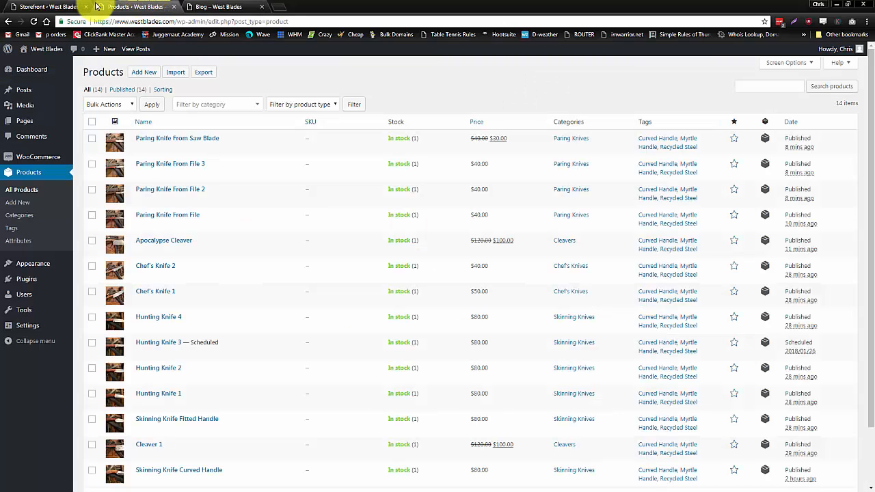
pyautogui.moveTo(13, 89)
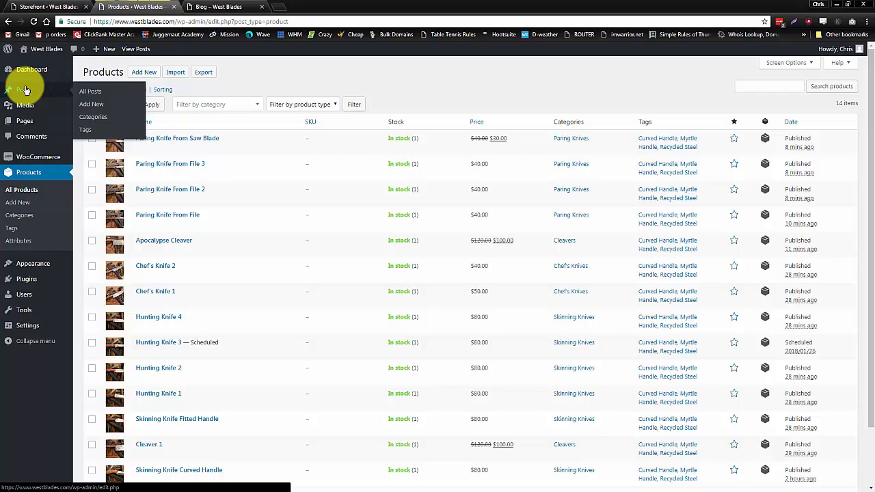
pyautogui.click(93, 93)
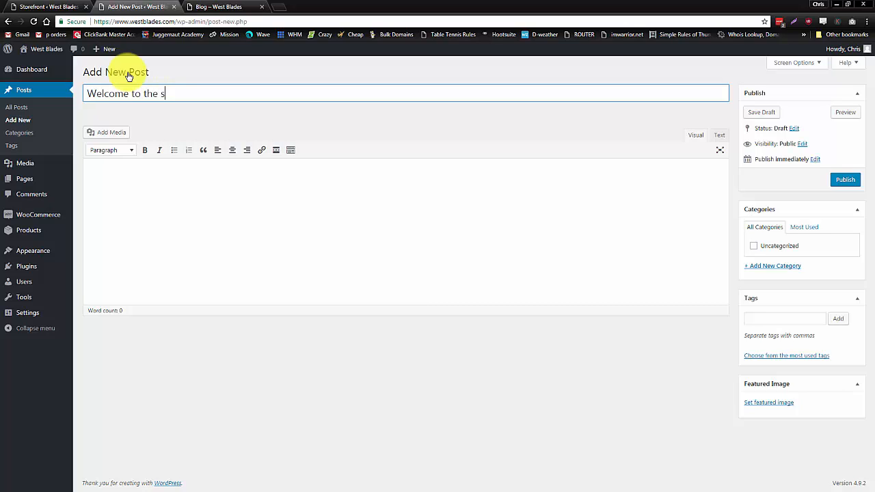
pyautogui.press('Tab')
pyautogui.write('Th')
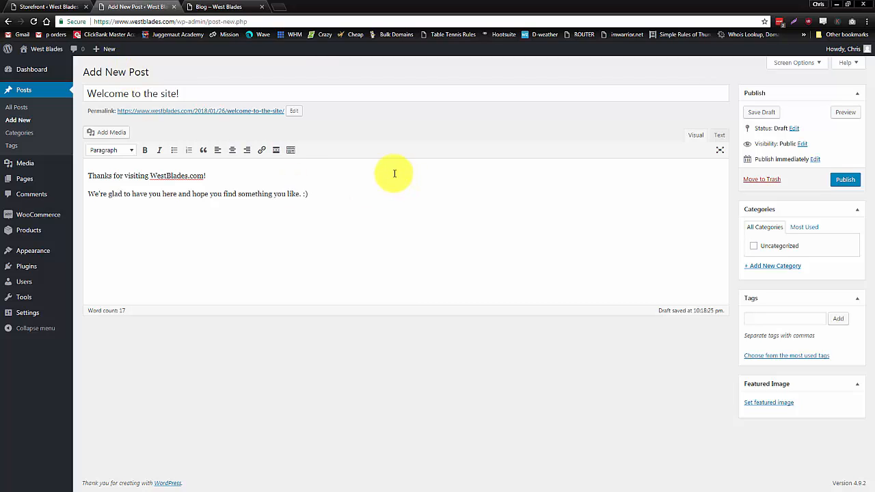
pyautogui.moveTo(349, 199); pyautogui.dragTo(74, 170)
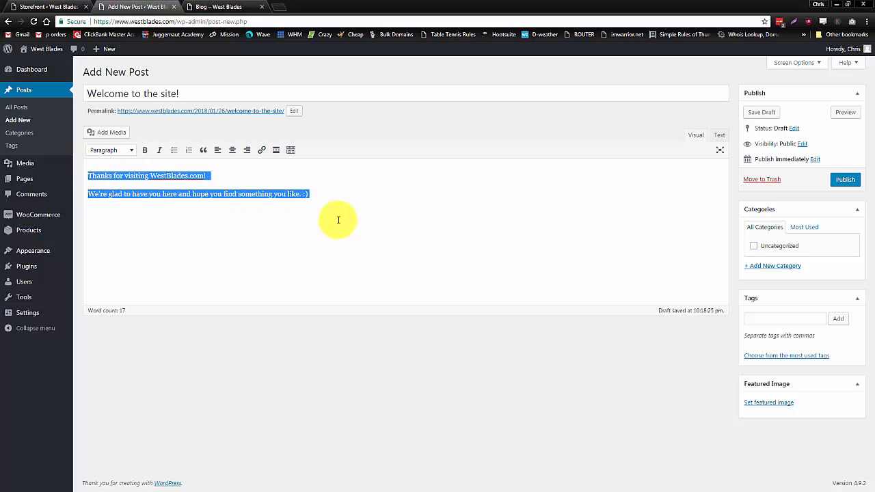
pyautogui.click(338, 220)
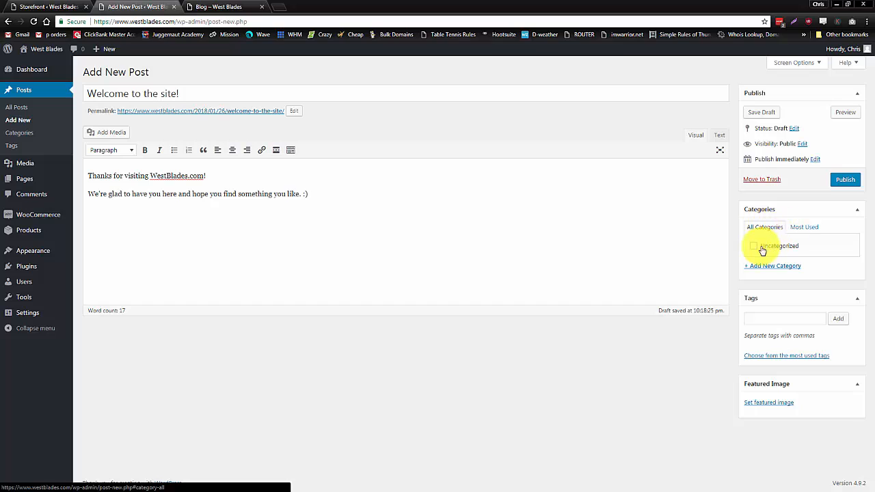
# Step: Add a new category "Updates" to the welcome post and tag the post "First post"
pyautogui.click(777, 266)
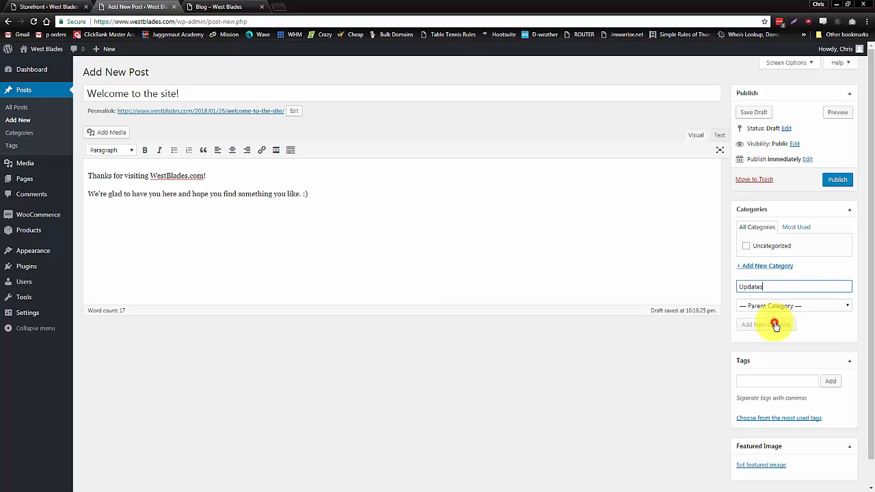
pyautogui.click(771, 394)
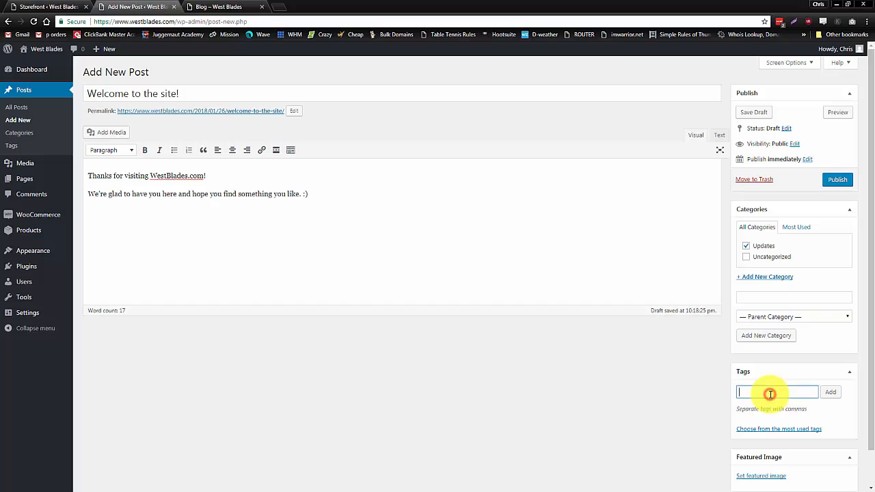
pyautogui.write('First post')
pyautogui.press('Return')
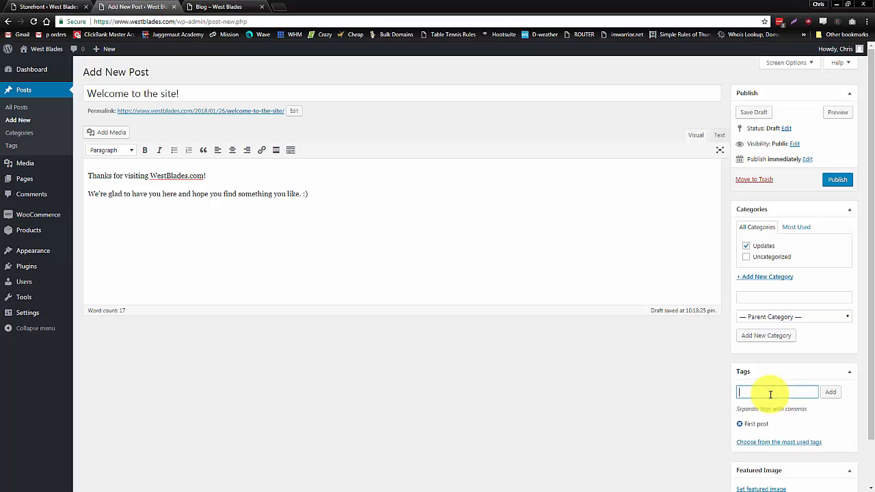
pyautogui.scroll(-1, 770, 395)
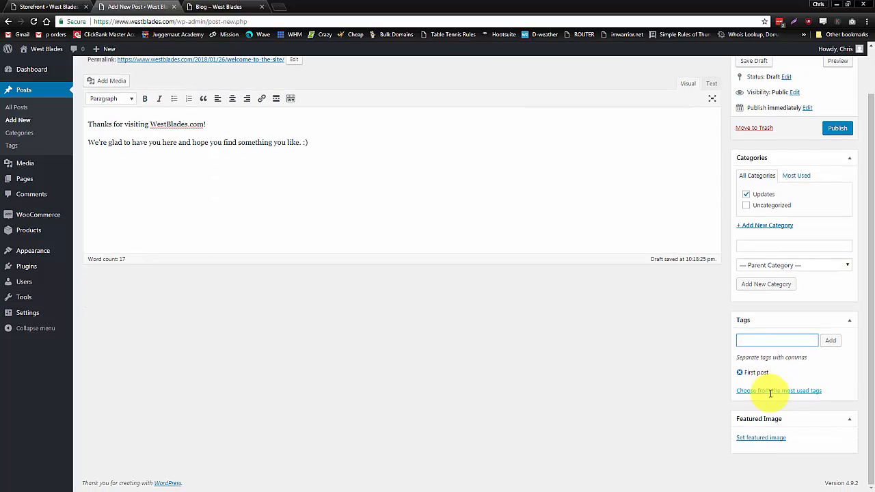
# Step: Set 20171218_153254.jpg from the media library as the welcome post's featured image and publish the post
pyautogui.click(765, 442)
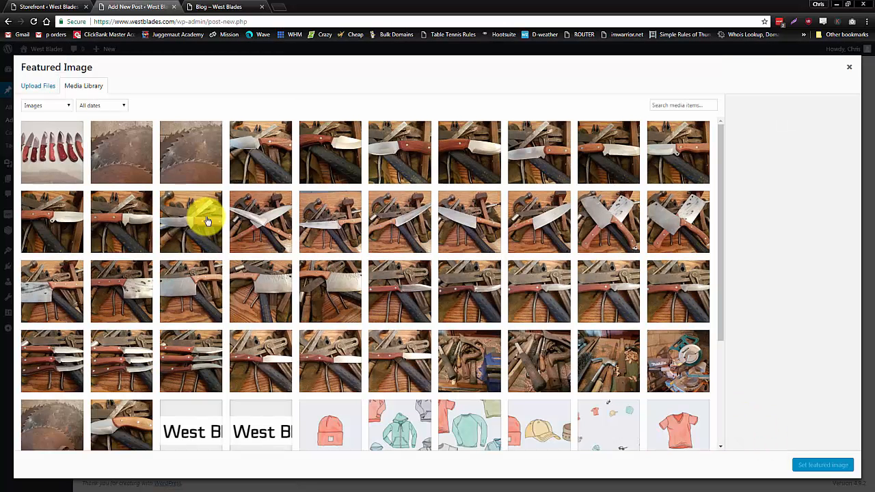
pyautogui.click(180, 151)
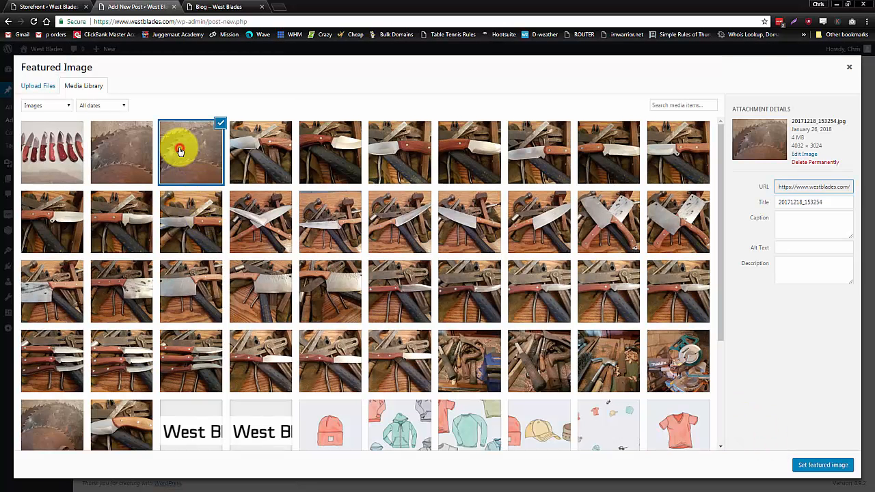
pyautogui.click(813, 469)
pyautogui.scroll(-2, 551, 371)
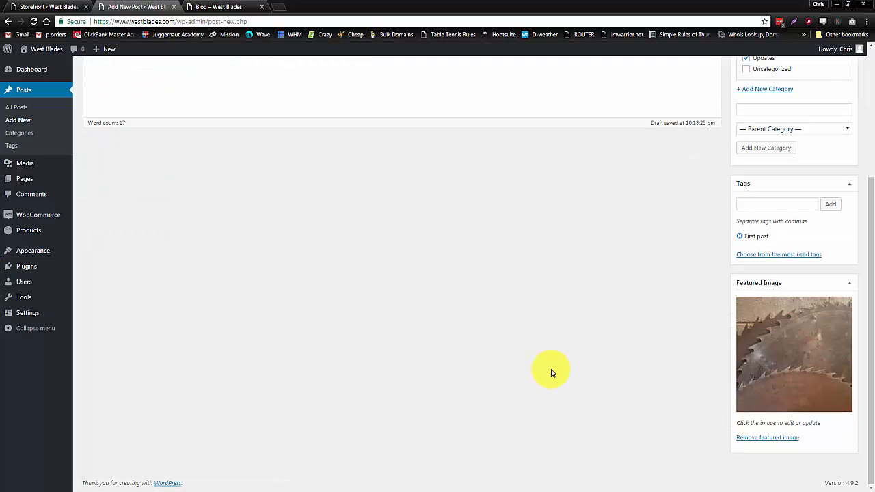
pyautogui.scroll(3, 552, 372)
pyautogui.scroll(-3, 551, 372)
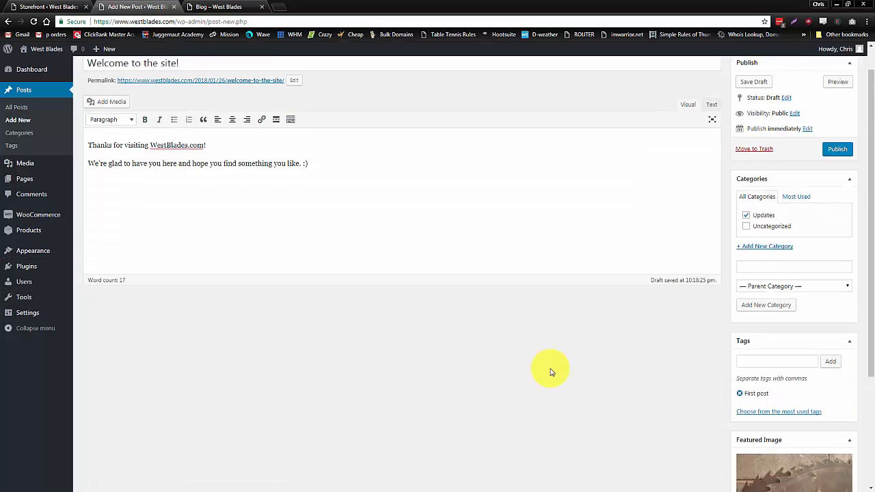
pyautogui.scroll(3, 650, 340)
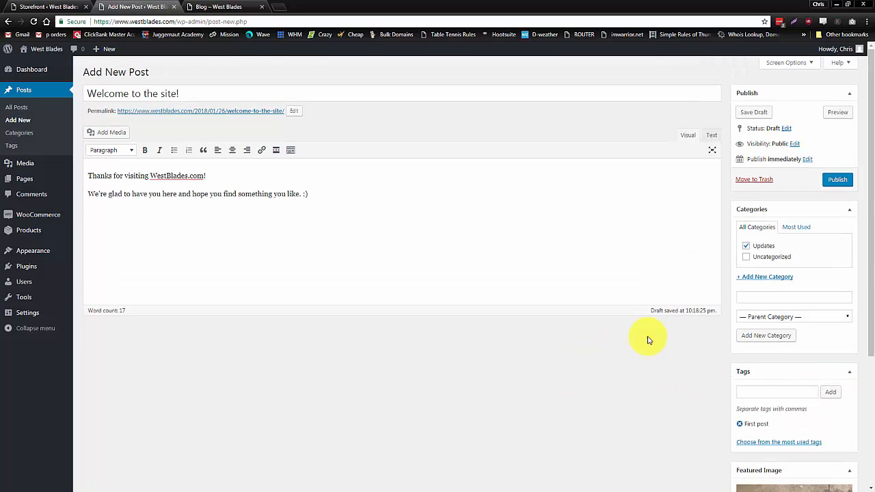
pyautogui.click(838, 180)
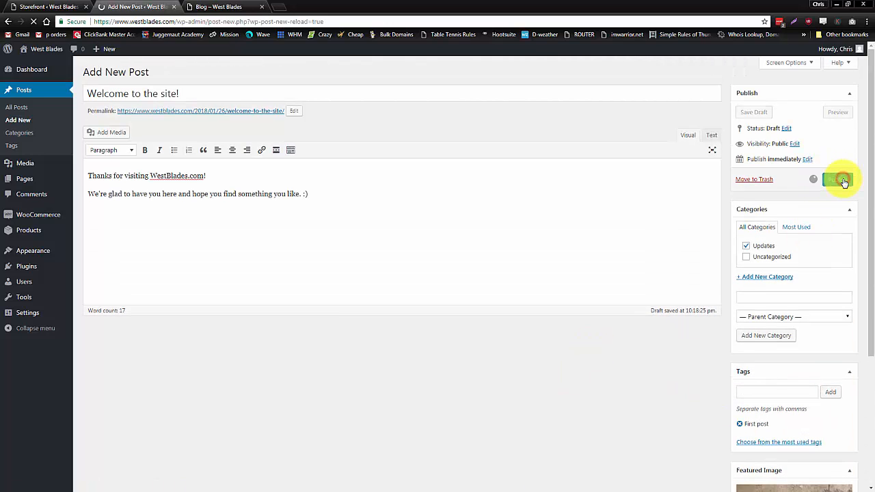
# Step: Reload the storefront's Blog page and check how the published welcome post displays its image, text, category and tag
pyautogui.click(236, 6)
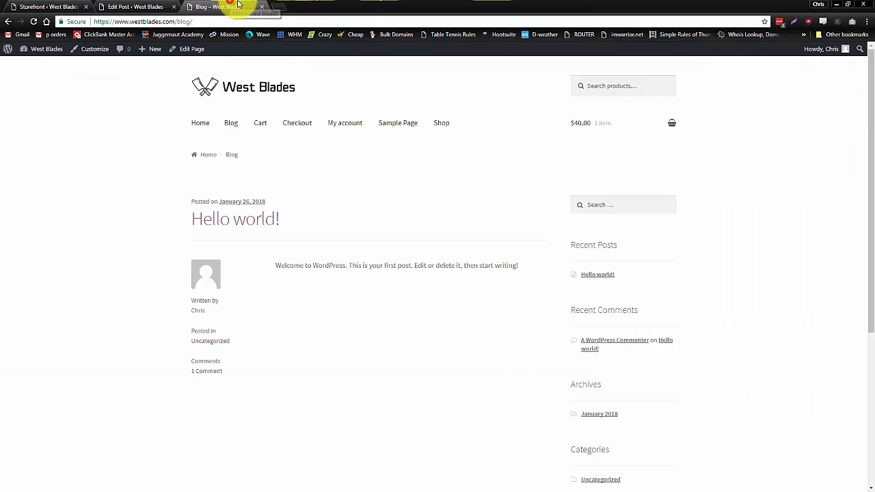
pyautogui.click(34, 23)
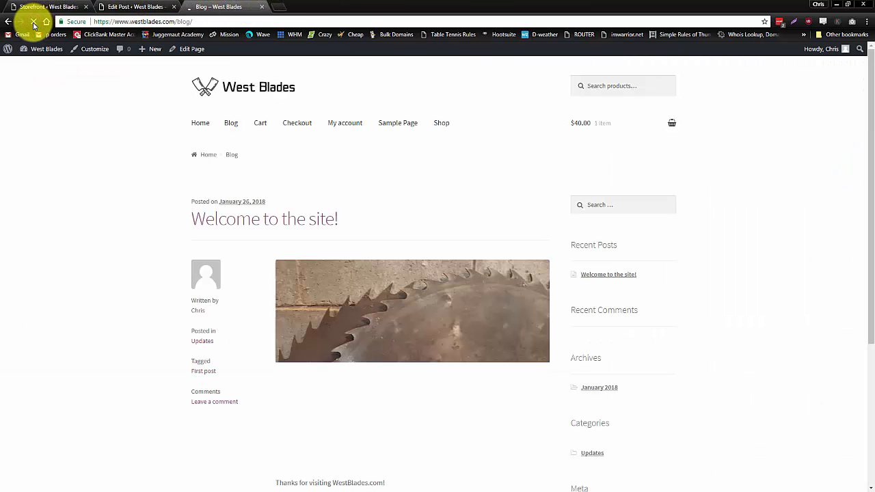
pyautogui.scroll(-2, 78, 298)
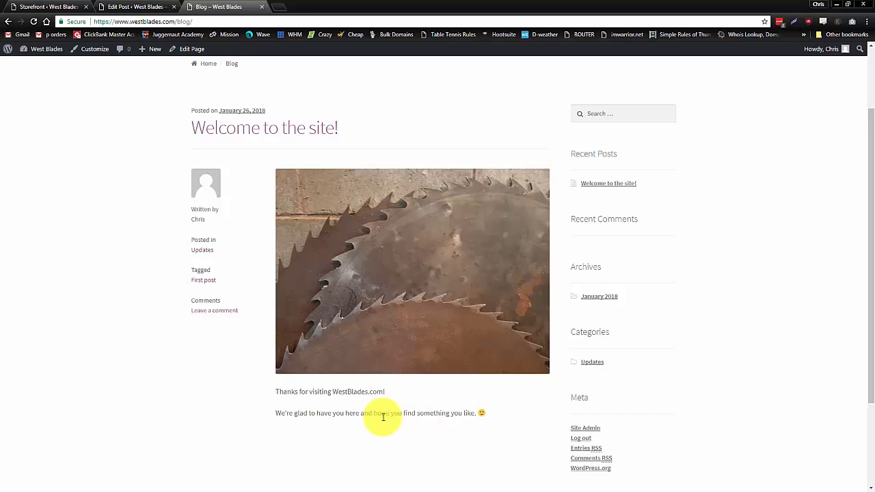
pyautogui.scroll(2, 383, 416)
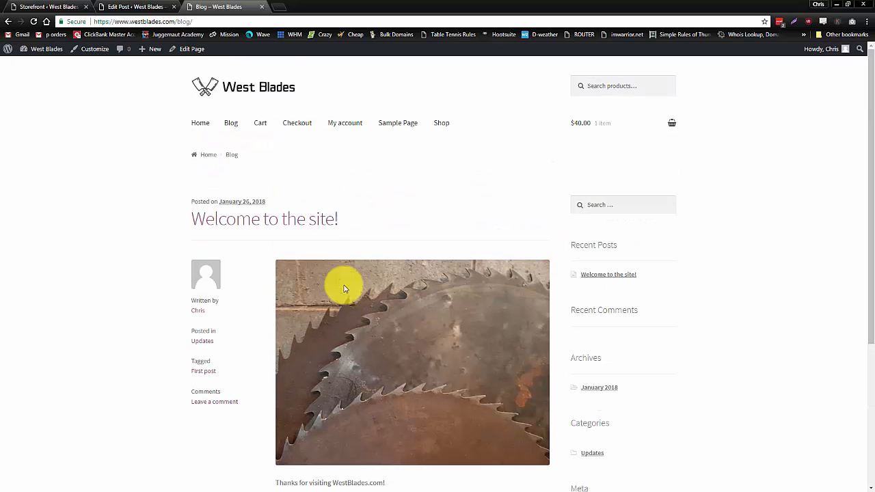
# Step: Examine the storefront's Cart page and the Checkout page, including the billing form, order summary and payment methods
pyautogui.click(261, 122)
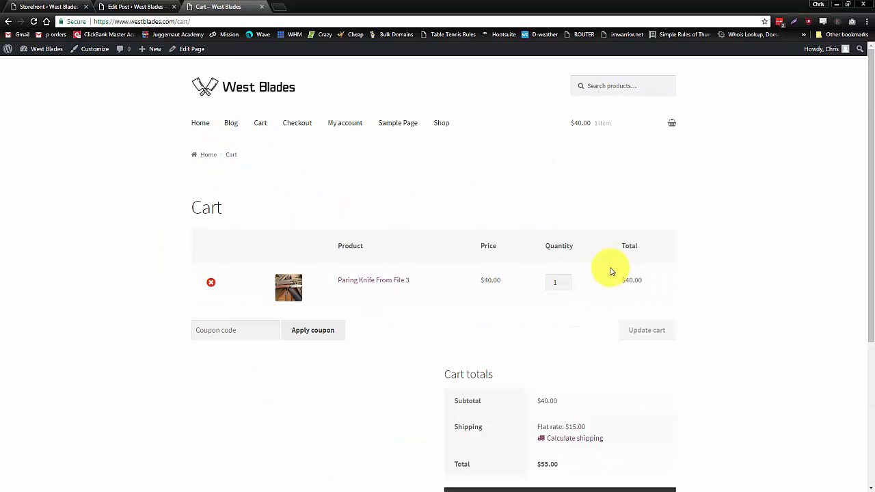
pyautogui.click(294, 127)
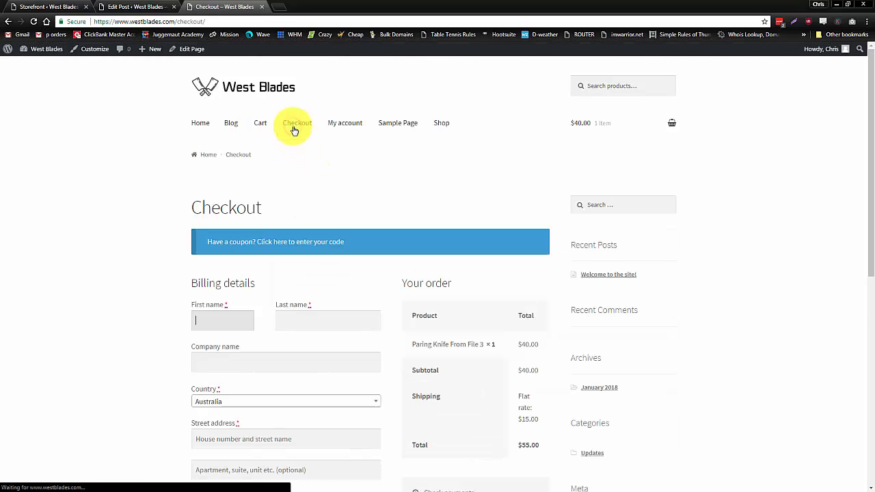
pyautogui.scroll(-2, 396, 326)
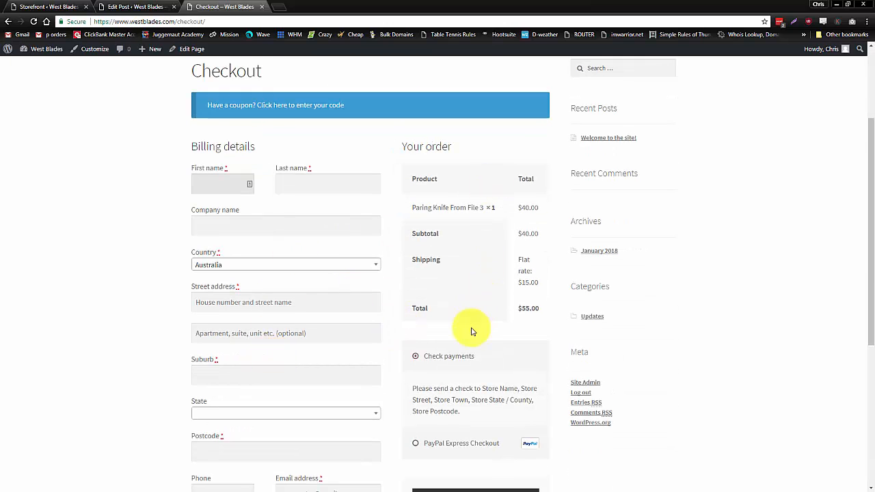
pyautogui.scroll(-2, 472, 328)
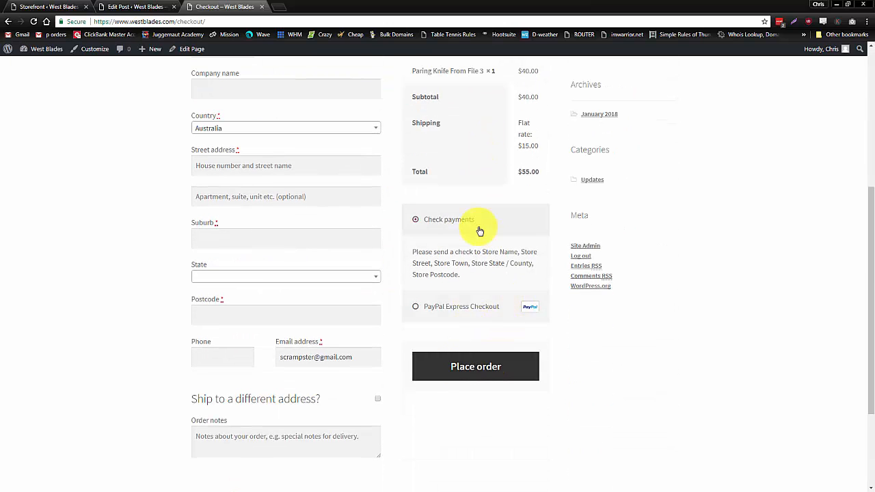
pyautogui.click(491, 353)
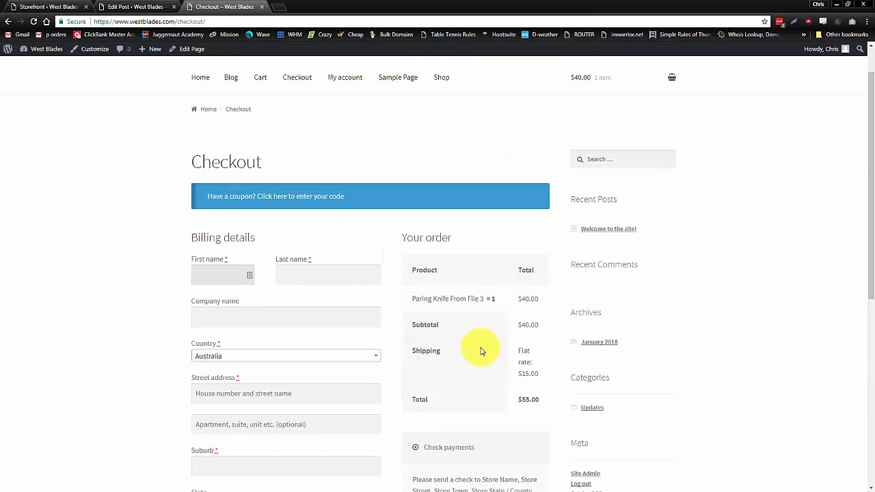
pyautogui.scroll(-2, 482, 351)
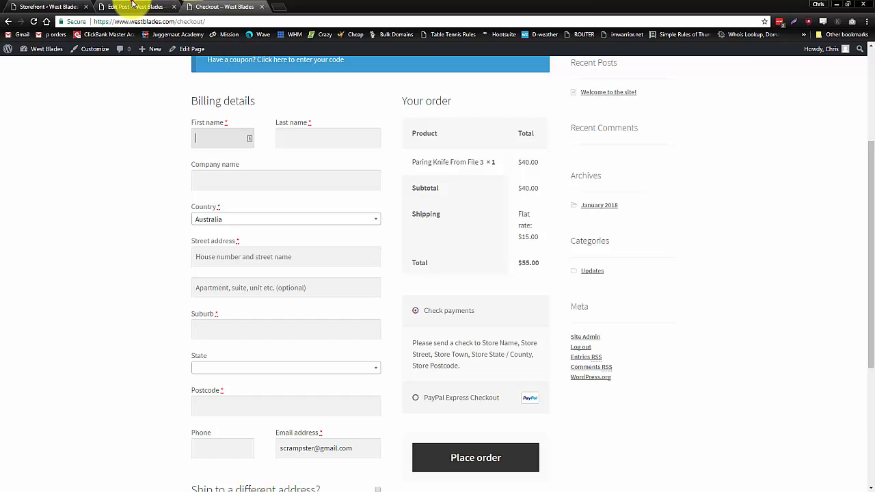
pyautogui.click(137, 7)
pyautogui.click(232, 6)
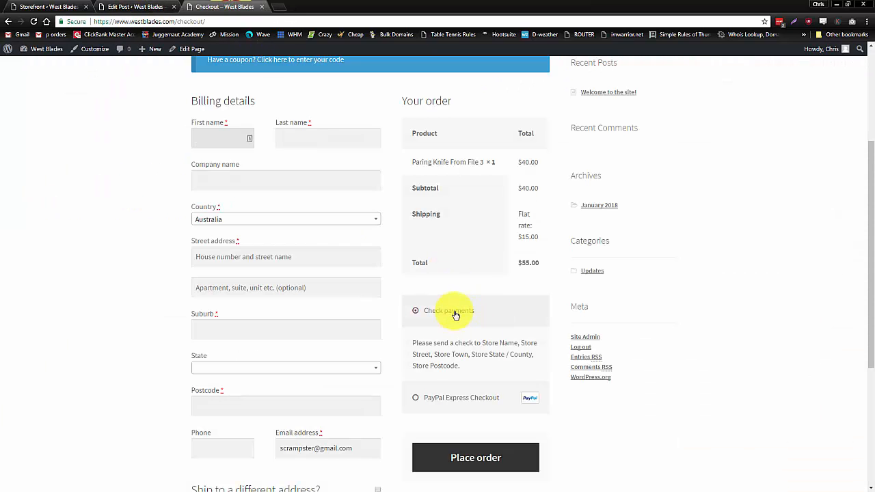
# Step: Disable check payments in the WooCommerce checkout settings and save the change
pyautogui.click(166, 6)
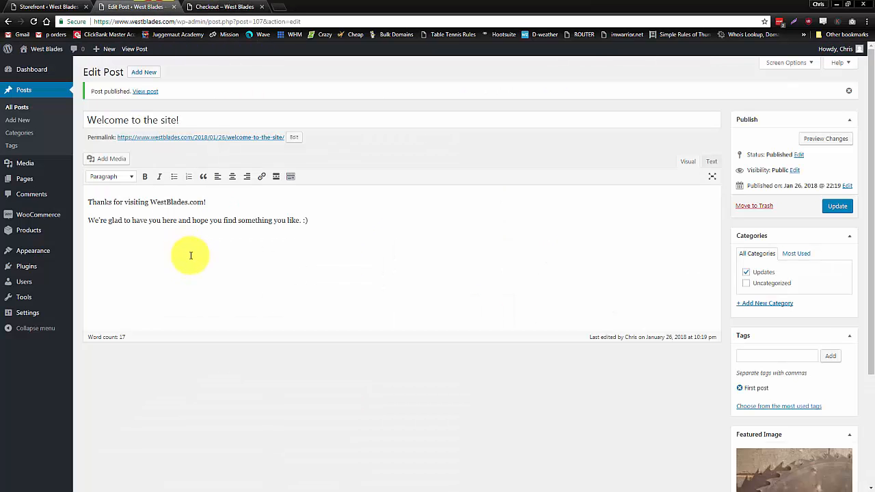
pyautogui.moveTo(42, 213)
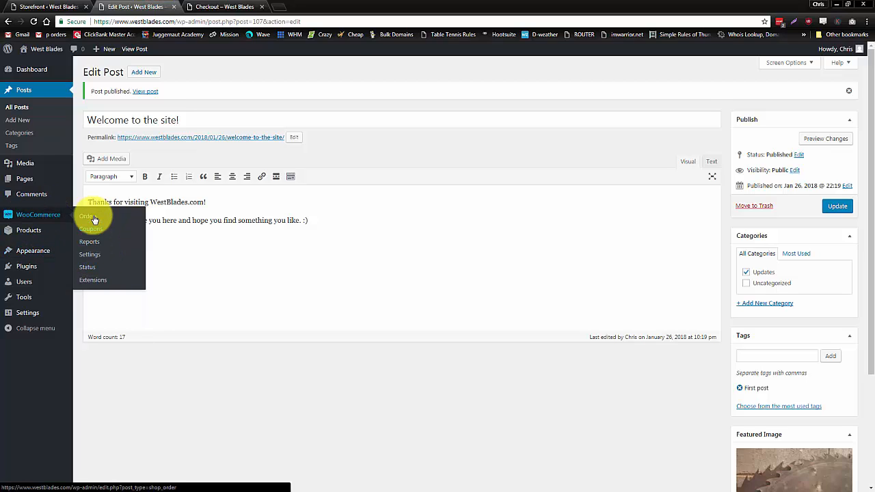
pyautogui.click(89, 259)
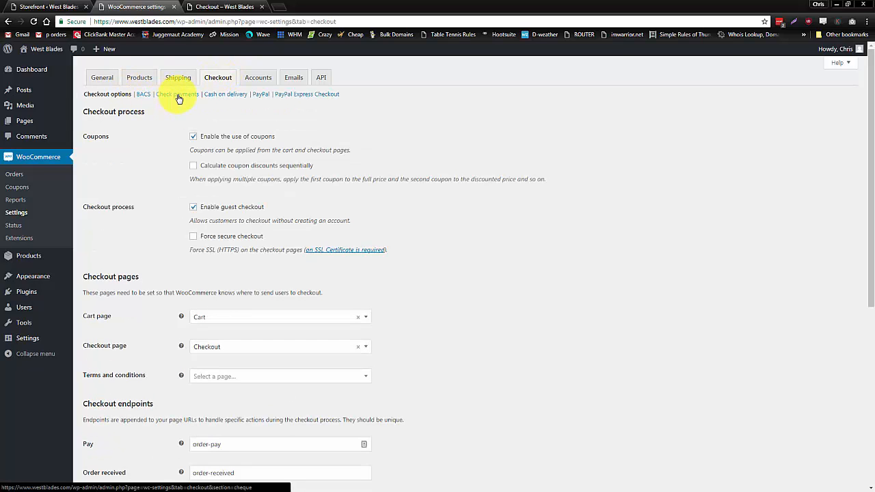
pyautogui.scroll(-2, 448, 249)
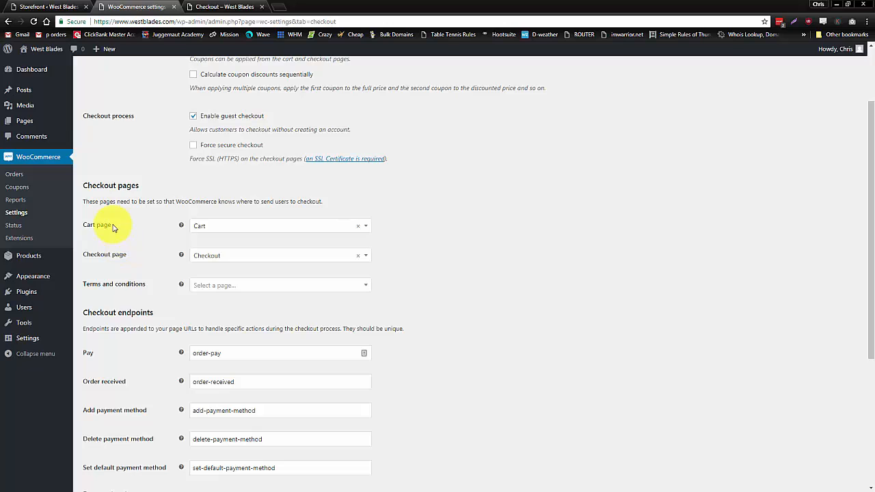
pyautogui.scroll(-1, 276, 273)
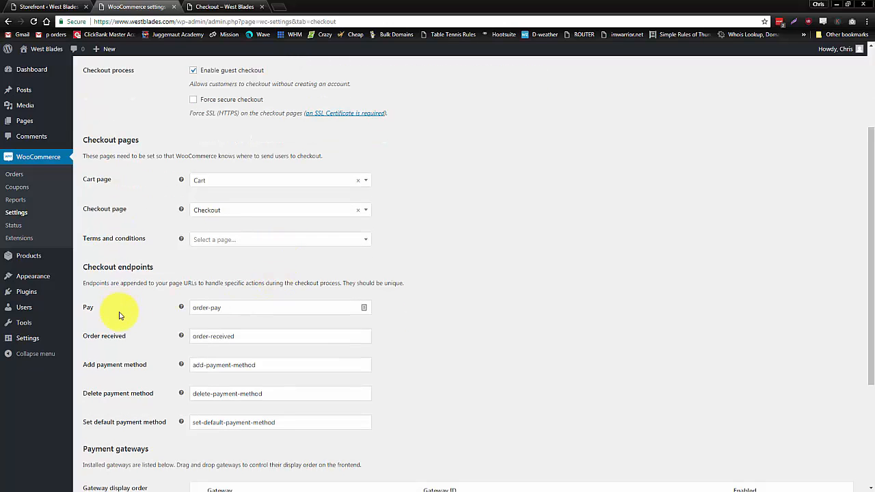
pyautogui.scroll(-4, 119, 315)
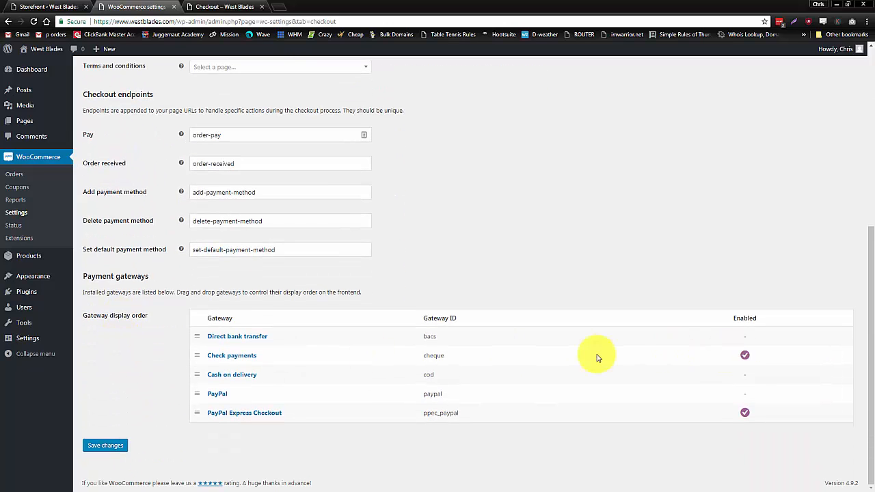
pyautogui.click(746, 357)
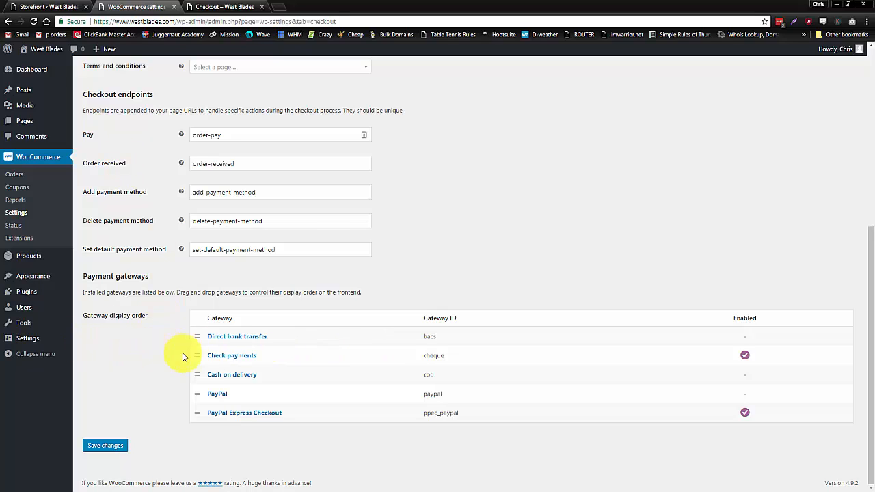
pyautogui.click(230, 355)
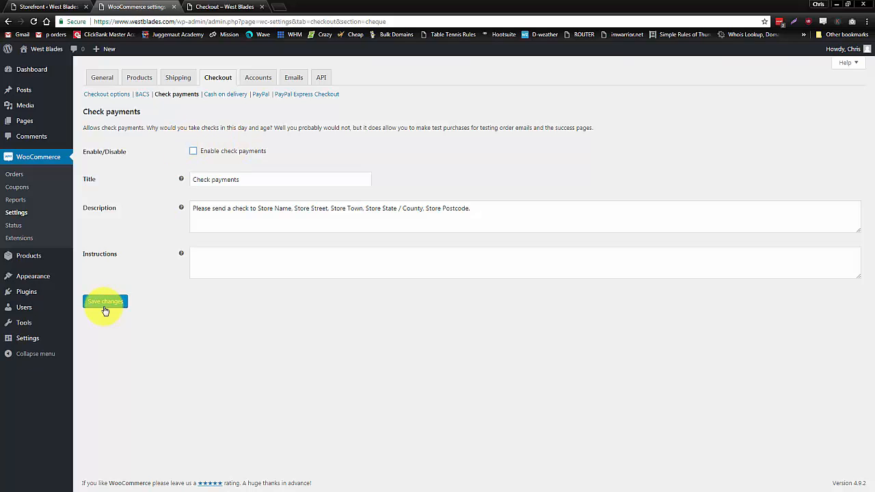
# Step: Reload the storefront's Checkout page and check which payment methods it offers
pyautogui.click(226, 7)
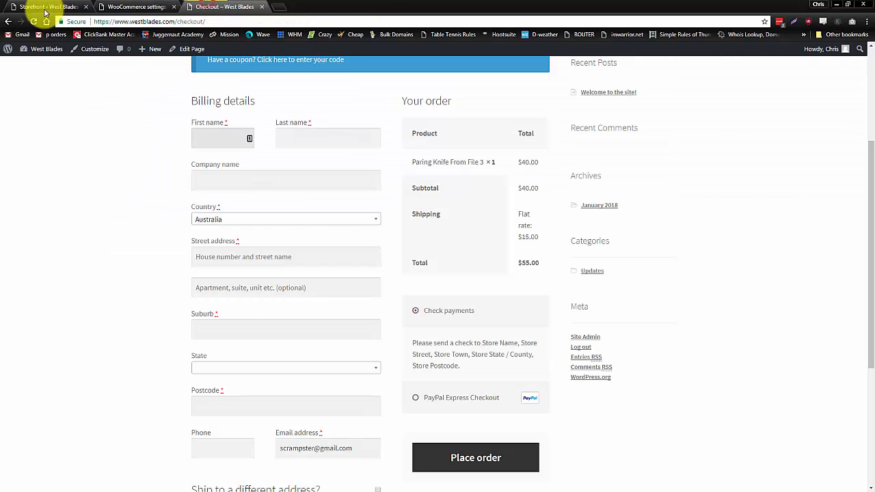
pyautogui.doubleClick(195, 21)
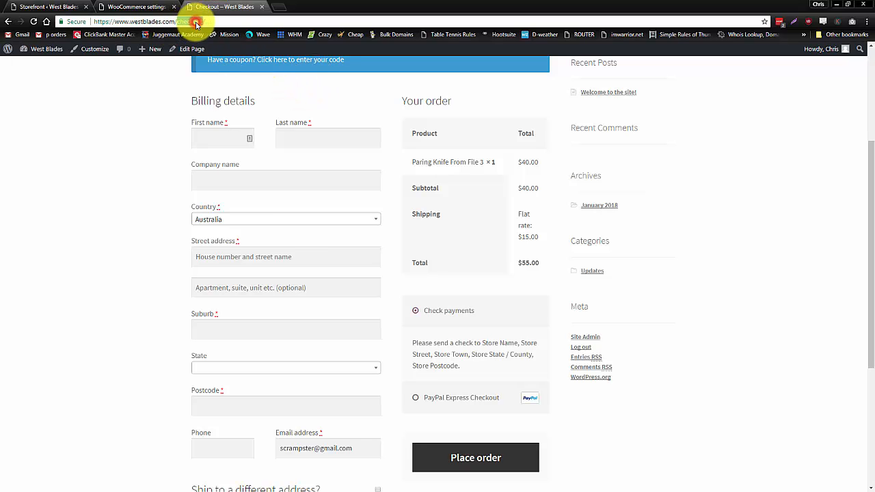
pyautogui.click(64, 122)
pyautogui.click(33, 21)
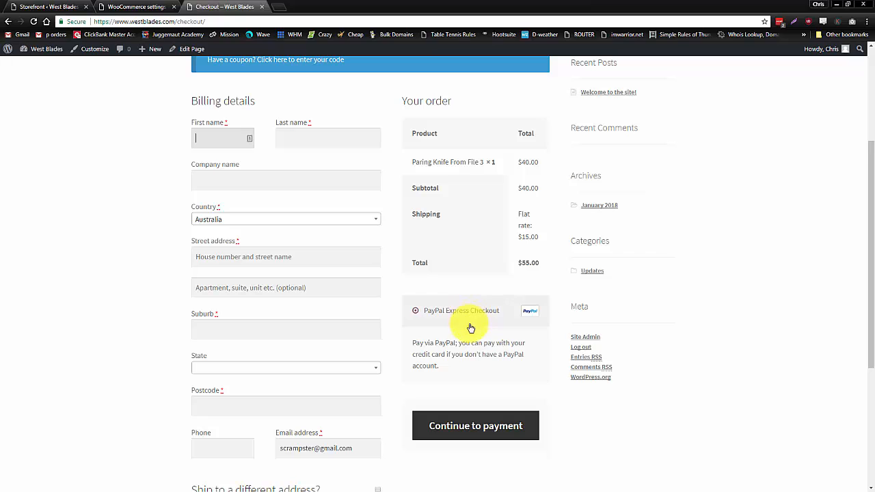
pyautogui.scroll(3, 470, 346)
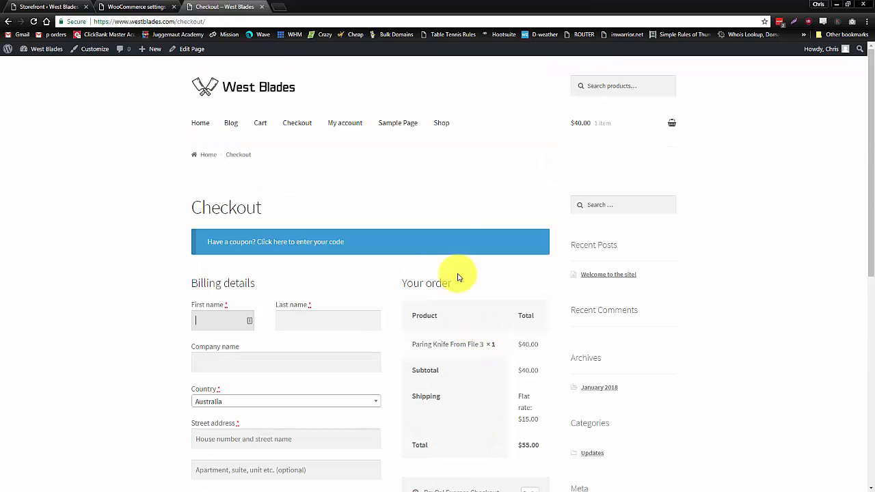
# Step: View the My account page and examine the Shop page's product listing and sidebar
pyautogui.click(346, 131)
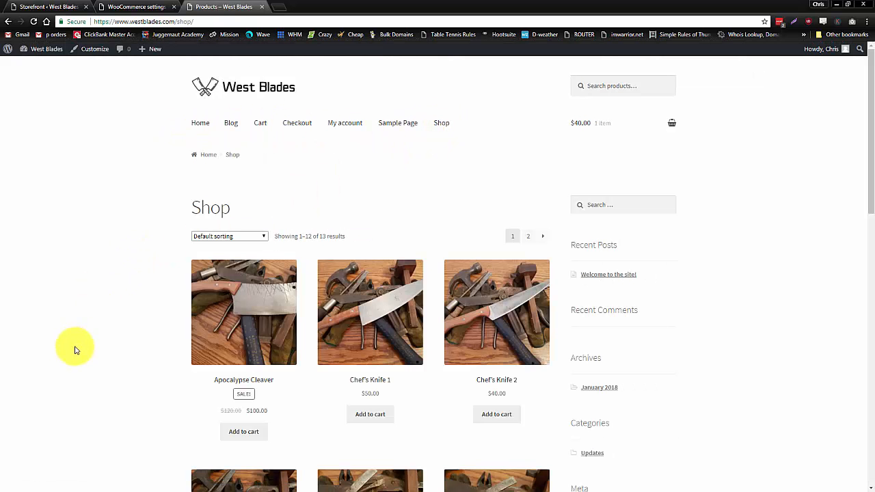
pyautogui.scroll(-2, 309, 402)
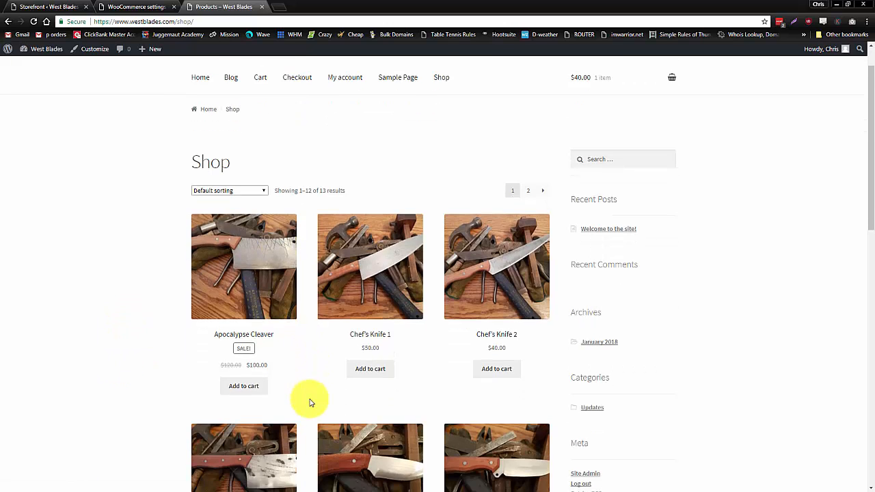
pyautogui.scroll(-6, 309, 402)
pyautogui.scroll(8, 309, 402)
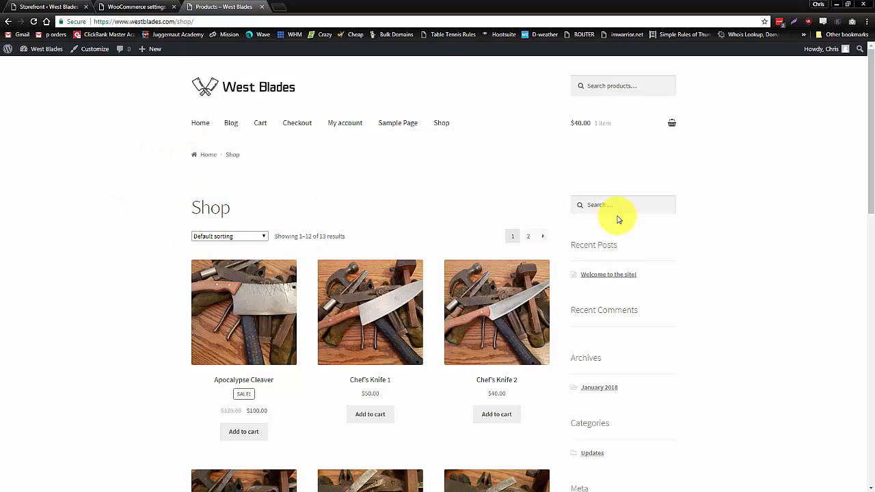
pyautogui.scroll(-6, 601, 387)
pyautogui.scroll(6, 604, 384)
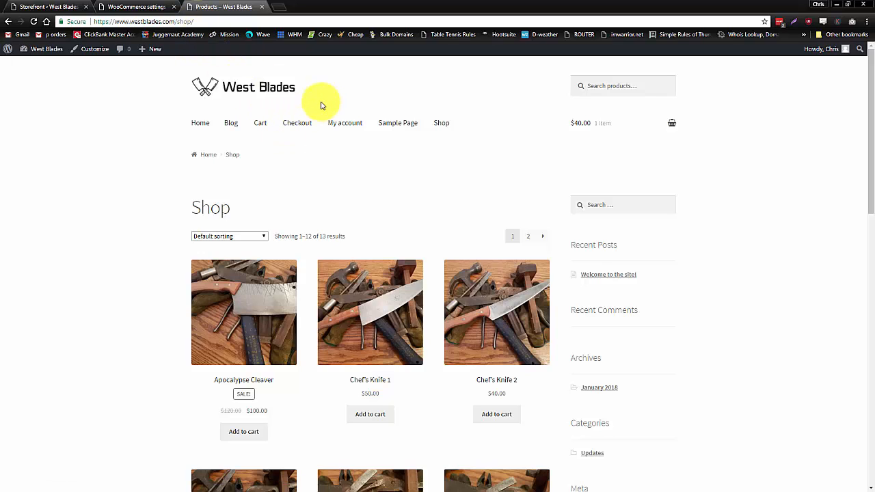
# Step: Open the Shop page for editing in the site admin and examine its parent options and page attributes
pyautogui.click(122, 7)
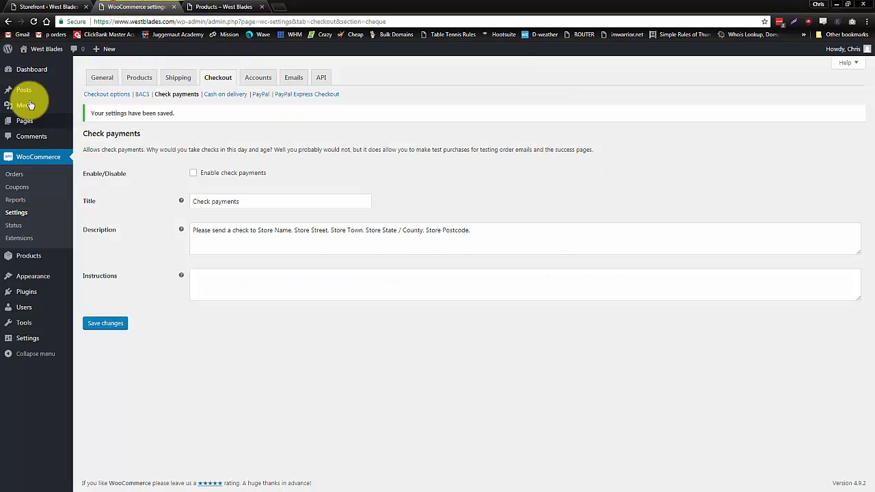
pyautogui.moveTo(19, 127)
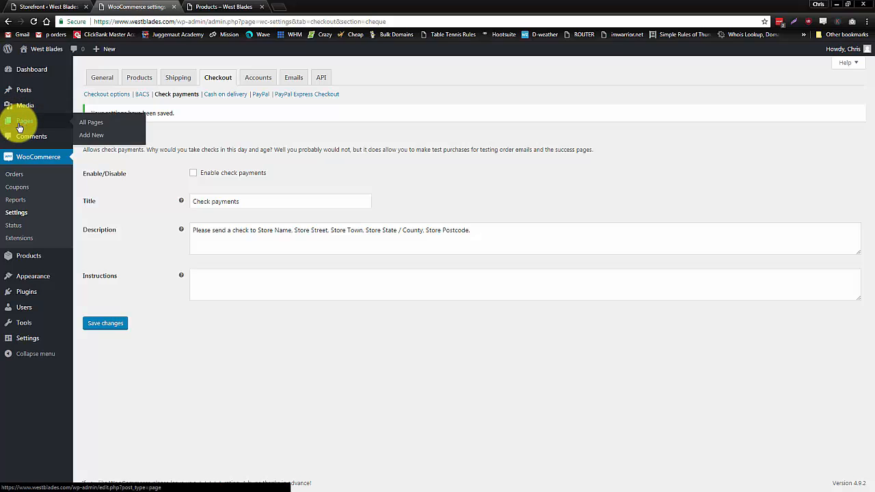
pyautogui.click(102, 122)
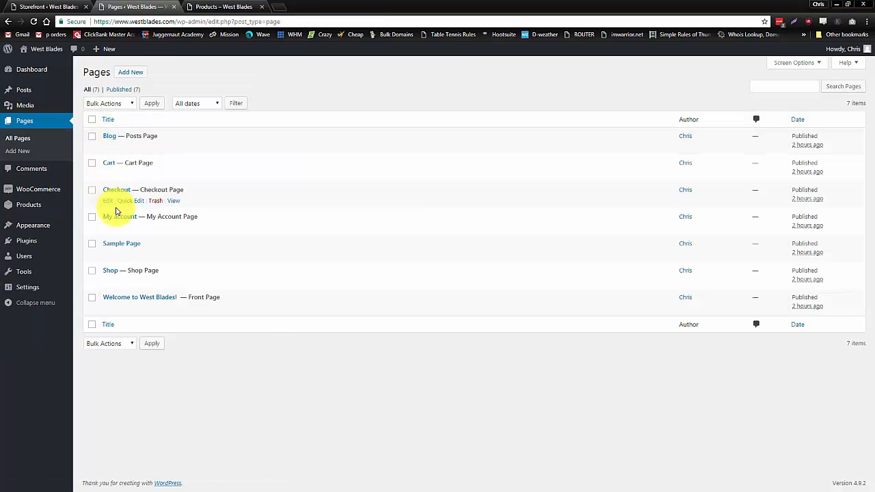
pyautogui.click(112, 271)
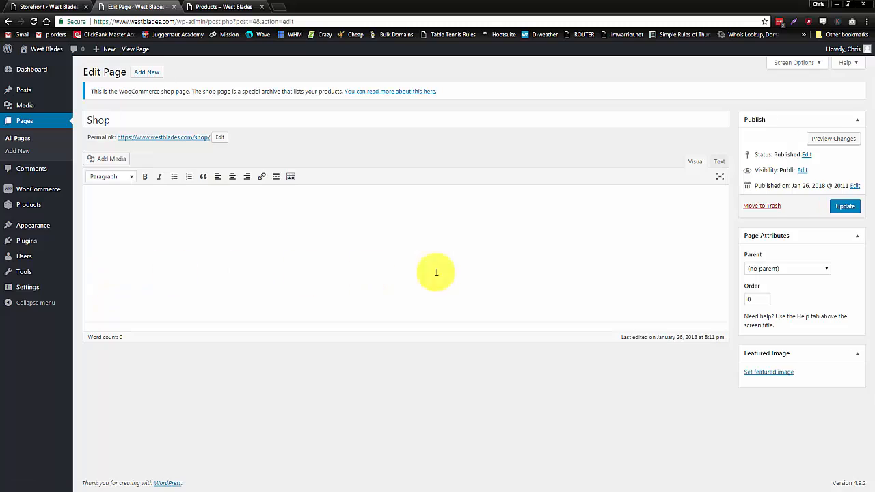
pyautogui.click(798, 270)
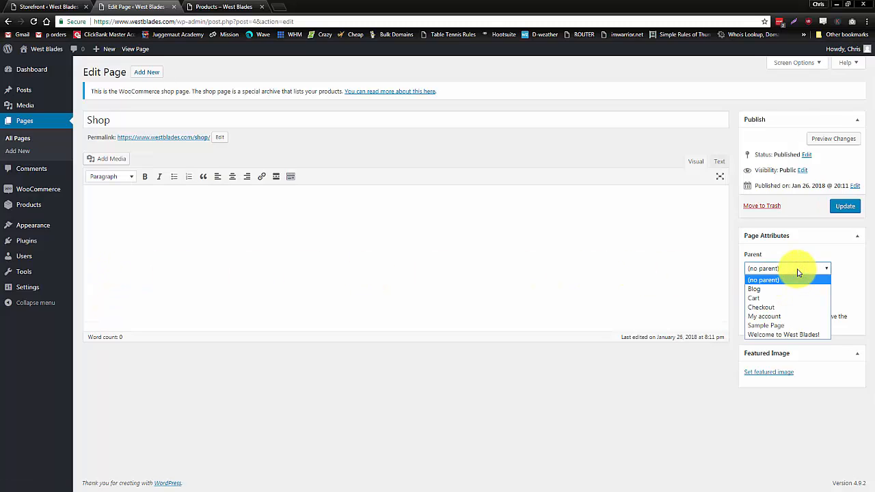
pyautogui.click(798, 271)
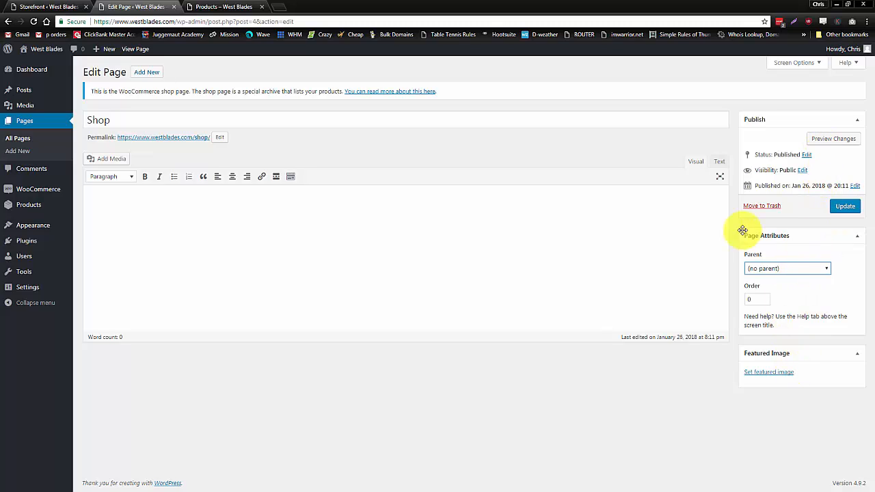
pyautogui.click(261, 378)
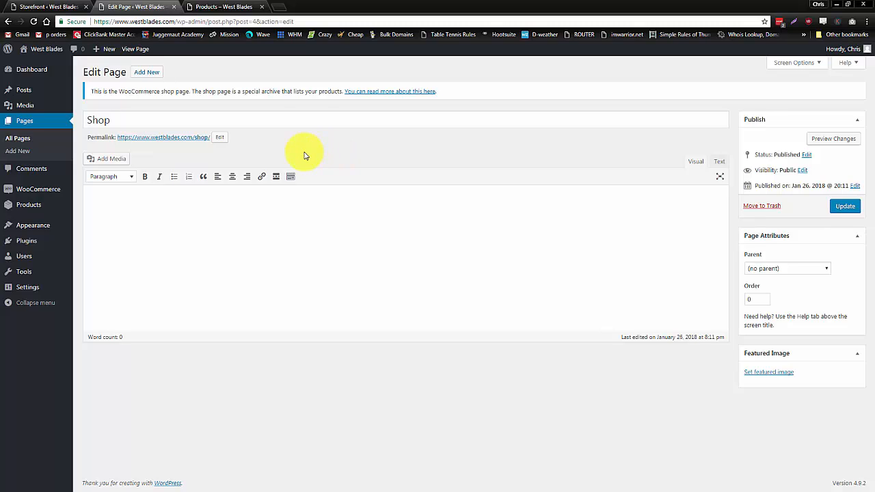
pyautogui.click(219, 7)
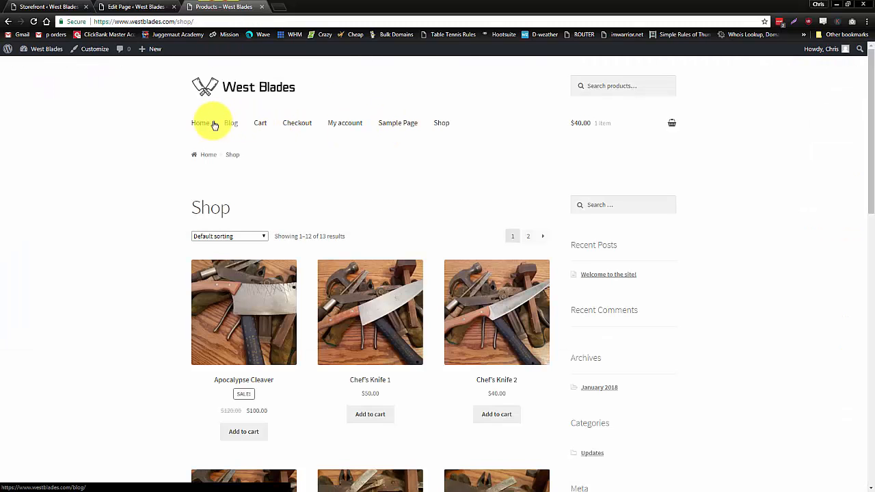
pyautogui.click(147, 7)
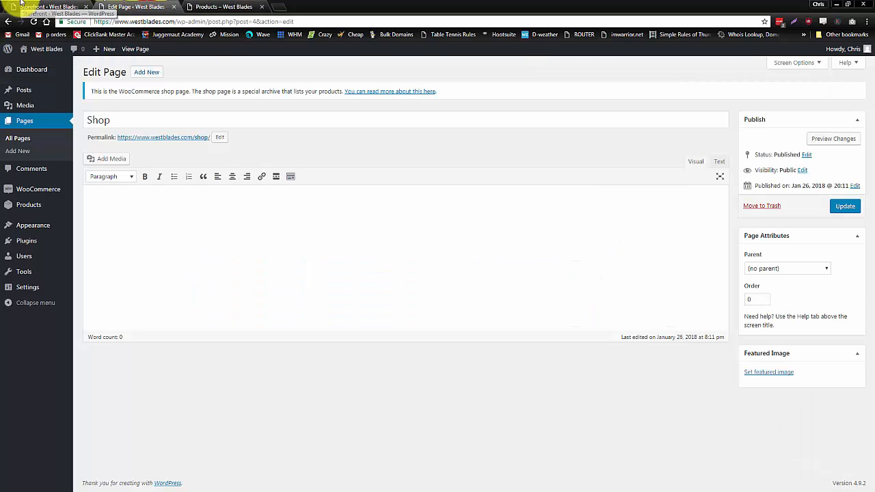
# Step: Create a navigation menu named "new top menu" and assign it to the Primary Menu display location
pyautogui.moveTo(20, 225)
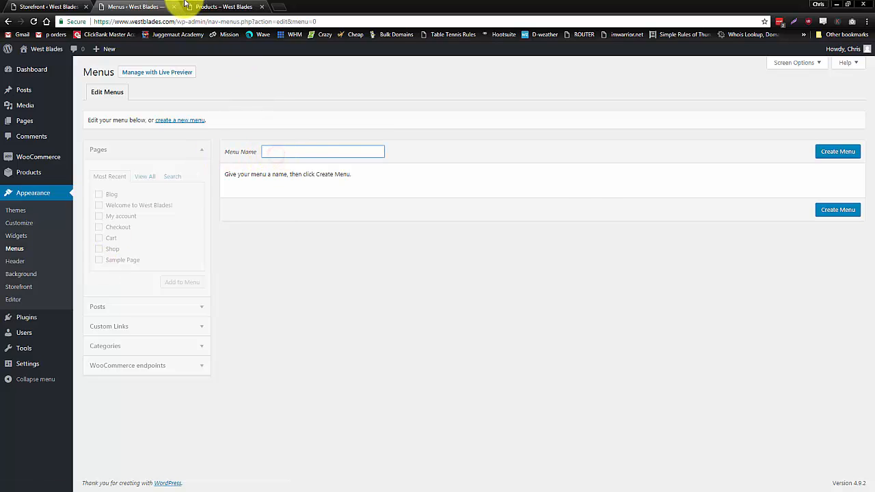
pyautogui.click(249, 7)
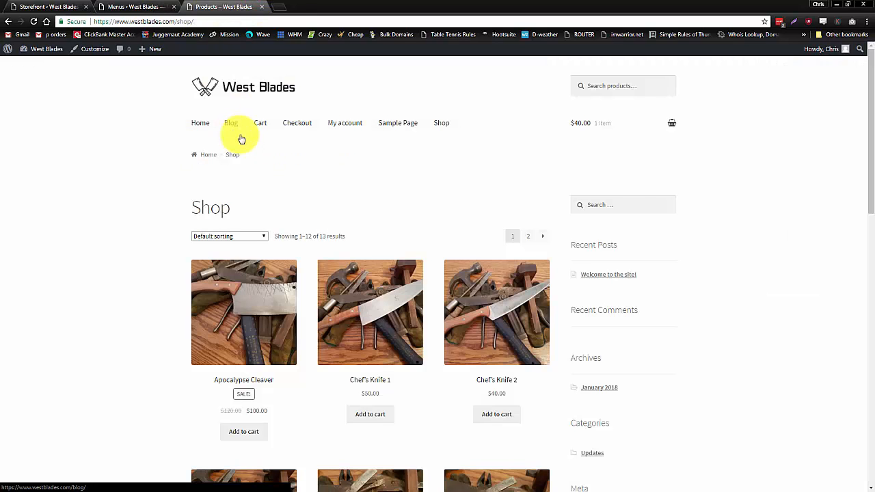
pyautogui.click(130, 6)
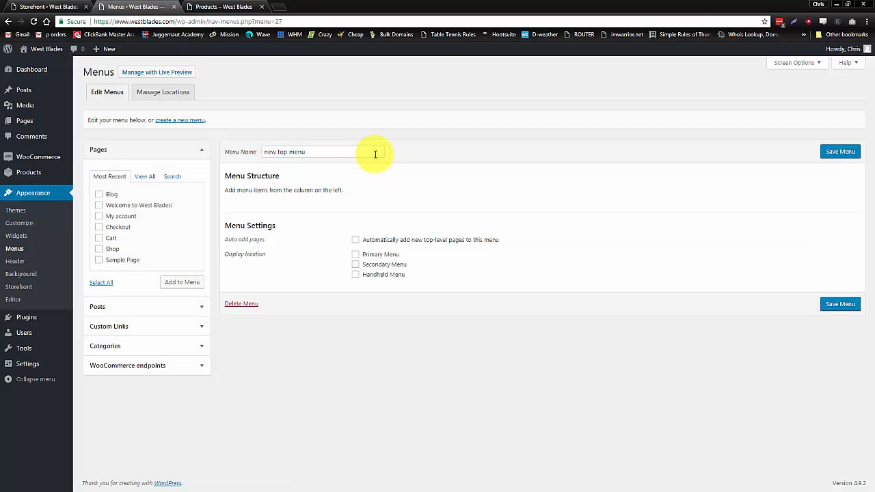
pyautogui.click(355, 254)
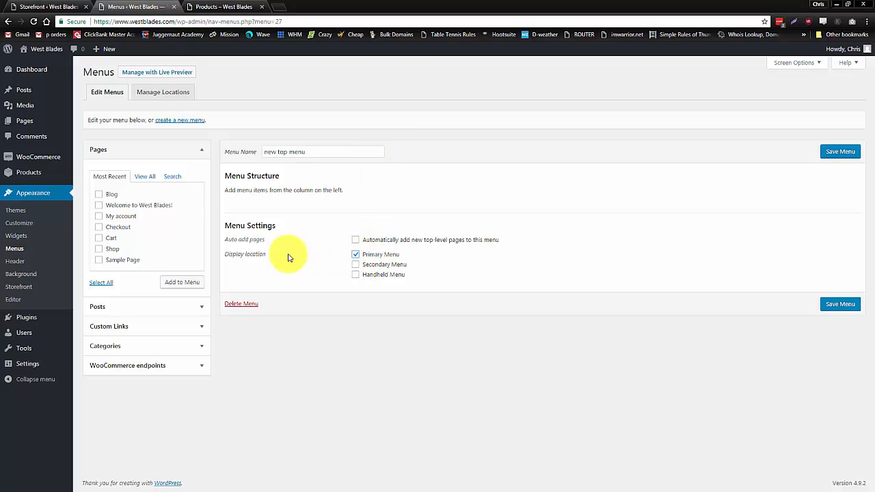
# Step: Add all listed pages to the new top menu and remove the Sample Page item from it
pyautogui.click(101, 282)
pyautogui.click(183, 282)
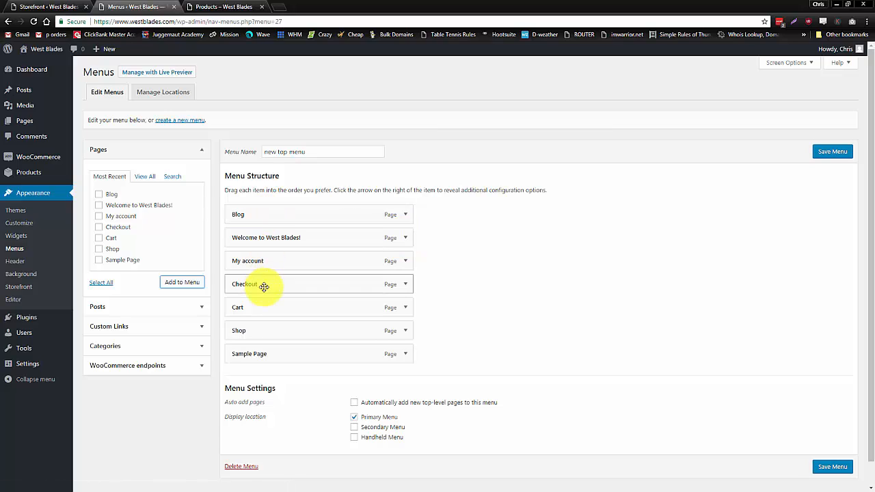
pyautogui.click(404, 354)
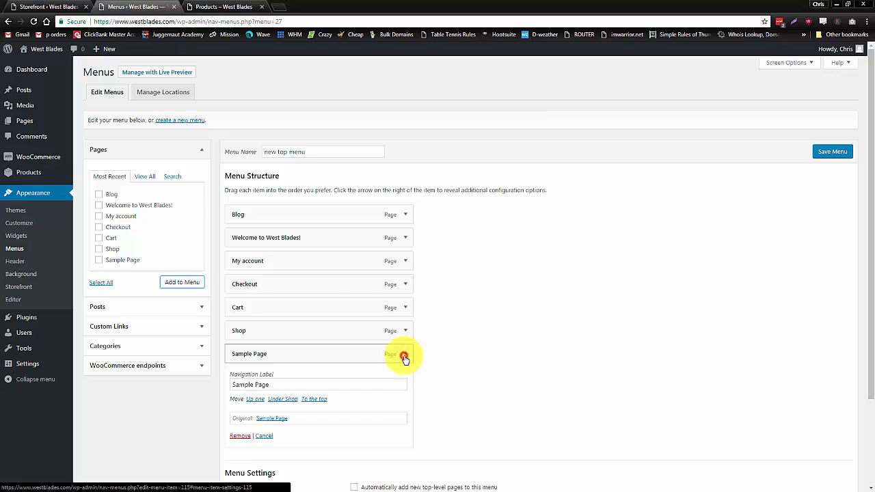
pyautogui.click(239, 436)
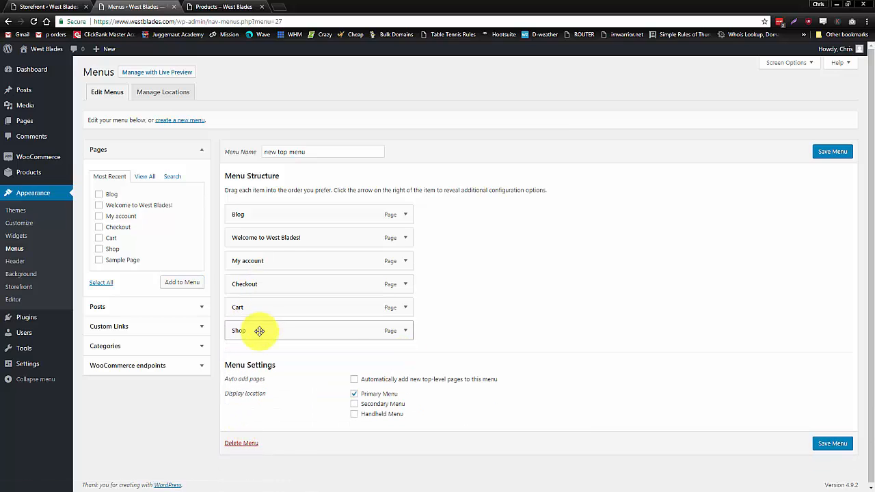
# Step: Nest My account, Cart and Checkout as sub items under Shop, and move Blog to the end of the menu
pyautogui.moveTo(259, 331); pyautogui.dragTo(278, 334)
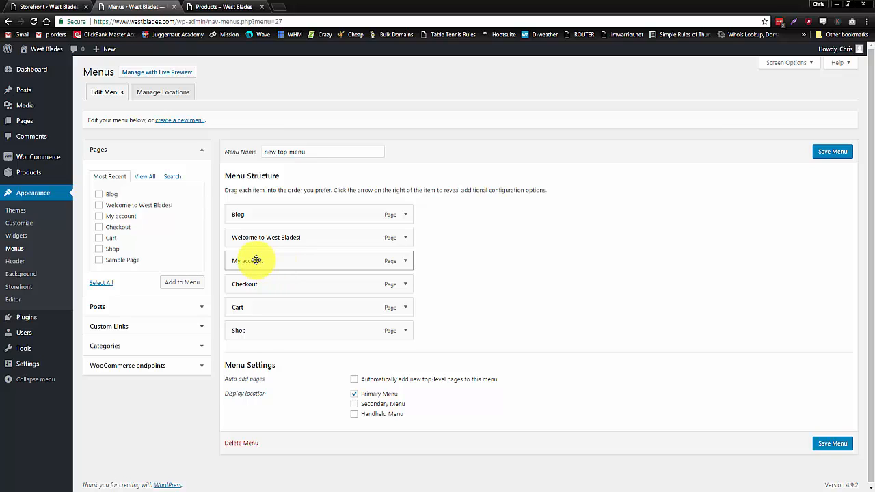
pyautogui.moveTo(256, 260); pyautogui.dragTo(273, 334)
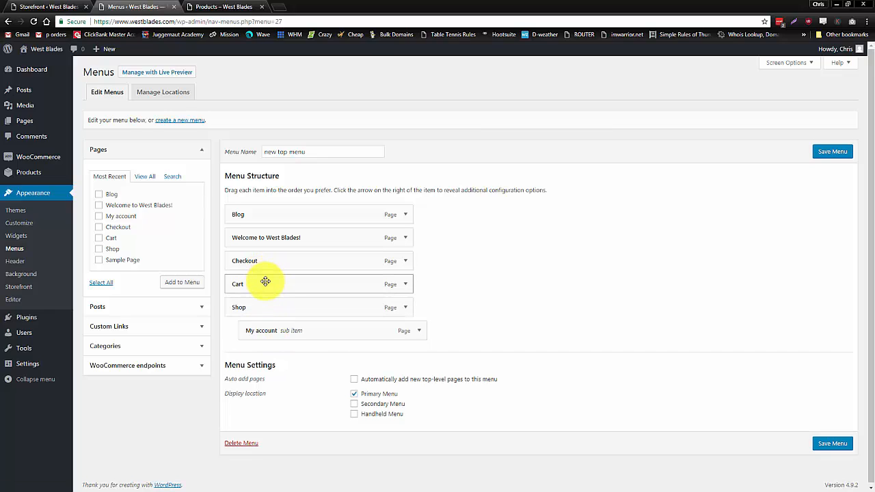
pyautogui.moveTo(265, 281); pyautogui.dragTo(281, 330)
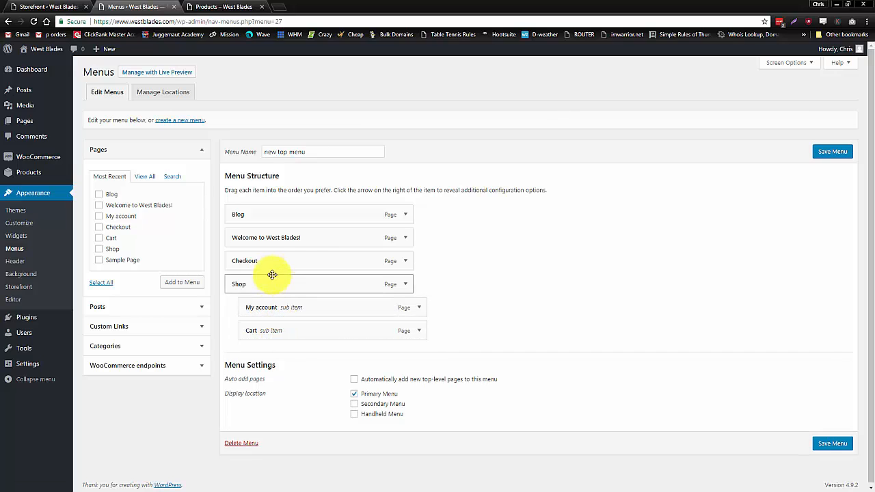
pyautogui.moveTo(272, 260); pyautogui.dragTo(290, 327)
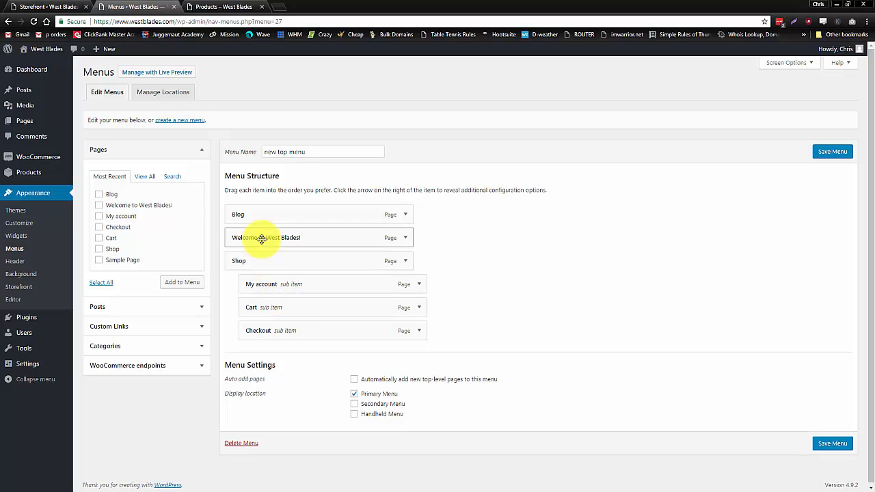
pyautogui.moveTo(260, 216); pyautogui.dragTo(262, 338)
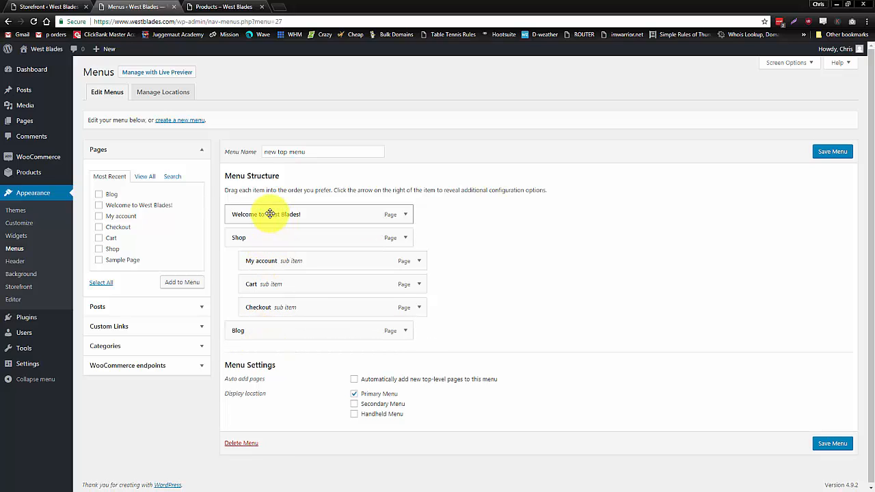
# Step: Relabel the "Welcome to West Blades!" menu item as Home, save the menu and check the storefront's navigation
pyautogui.click(406, 216)
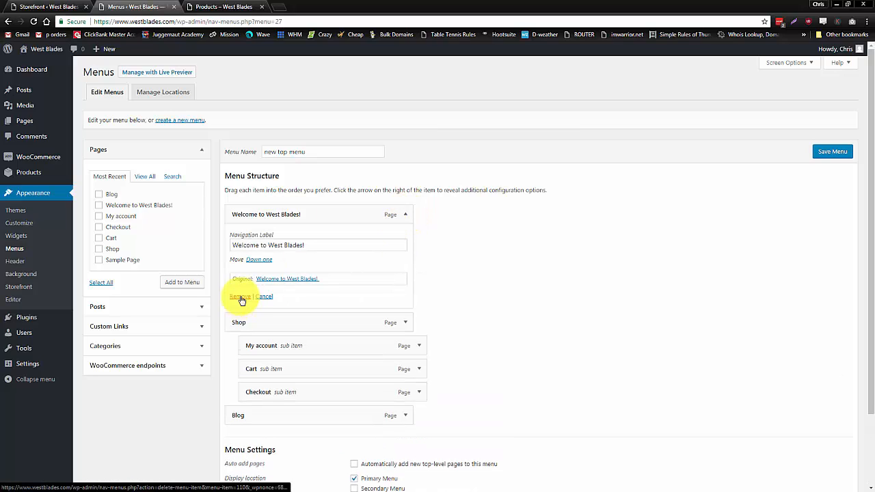
pyautogui.moveTo(328, 245); pyautogui.dragTo(2, 213)
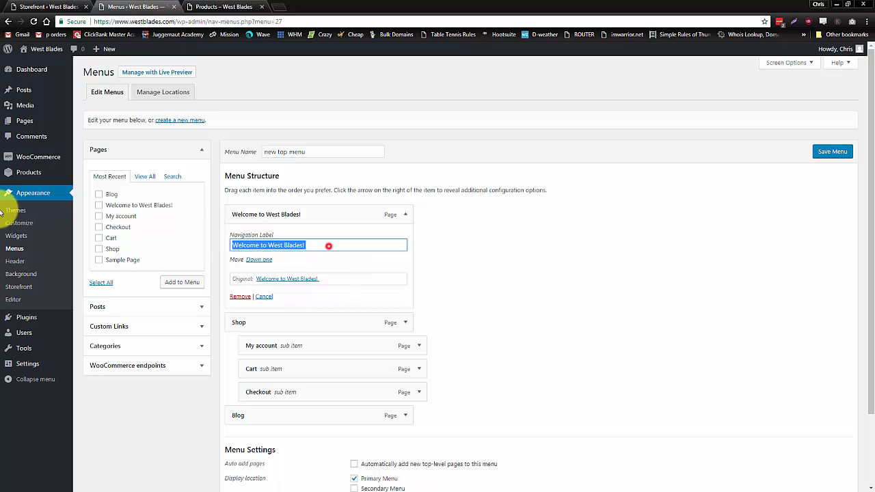
pyautogui.write('Home')
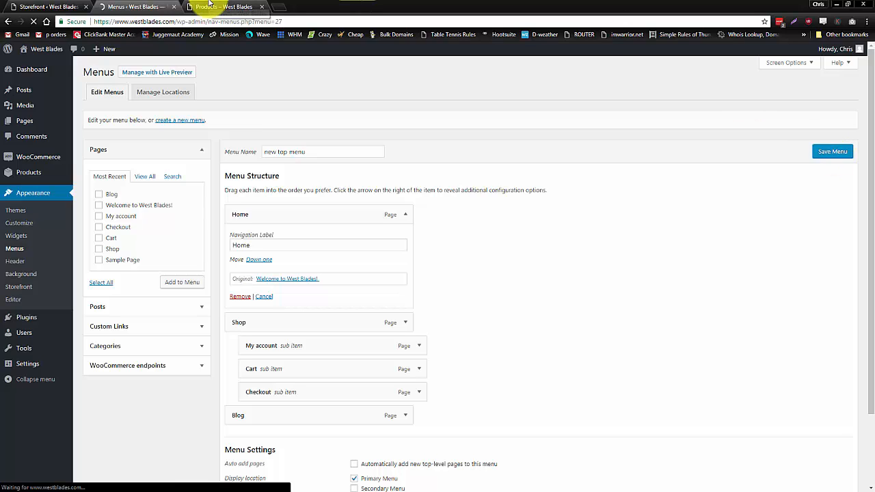
pyautogui.click(208, 5)
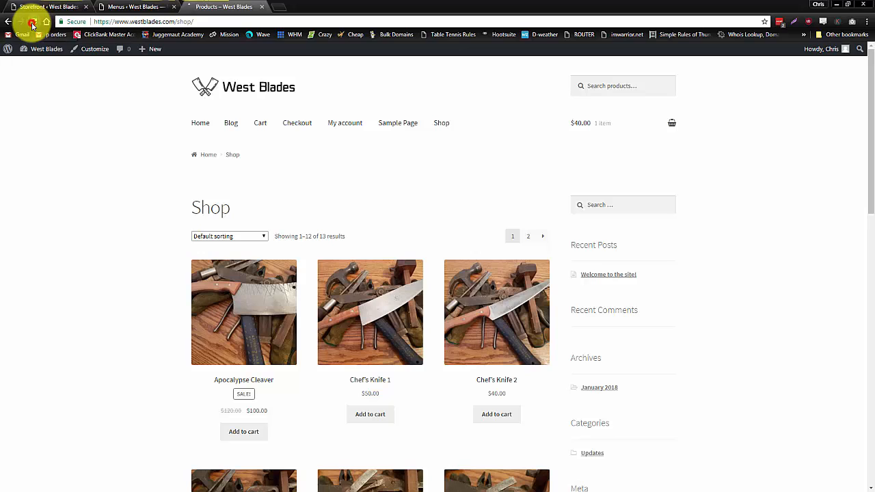
pyautogui.moveTo(245, 126)
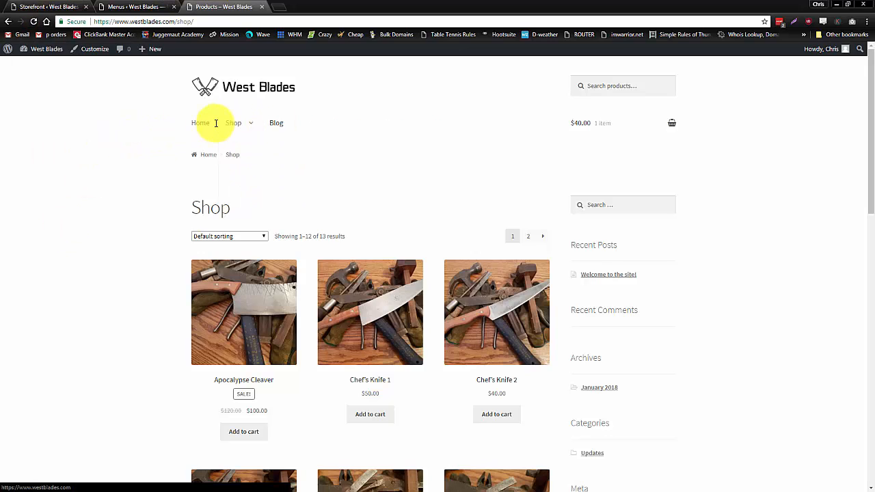
# Step: Move the Blog item between Home and Shop in the menu structure and save the menu
pyautogui.click(110, 3)
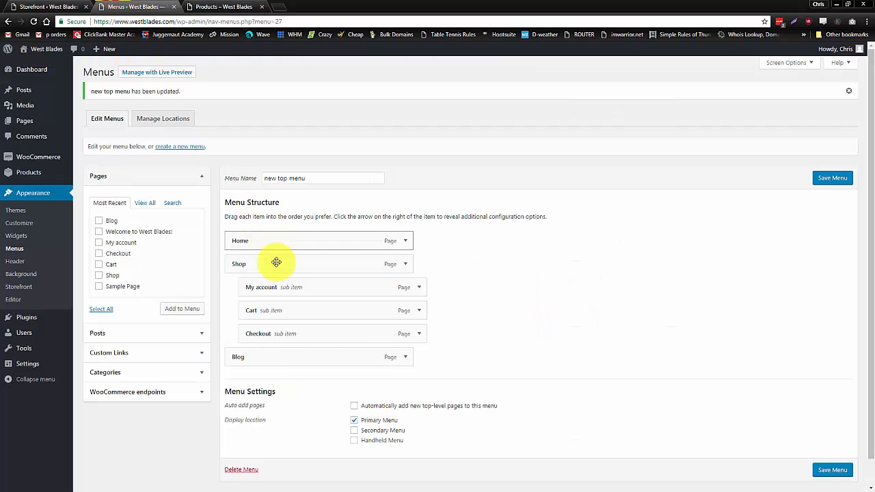
pyautogui.moveTo(258, 363); pyautogui.dragTo(270, 268)
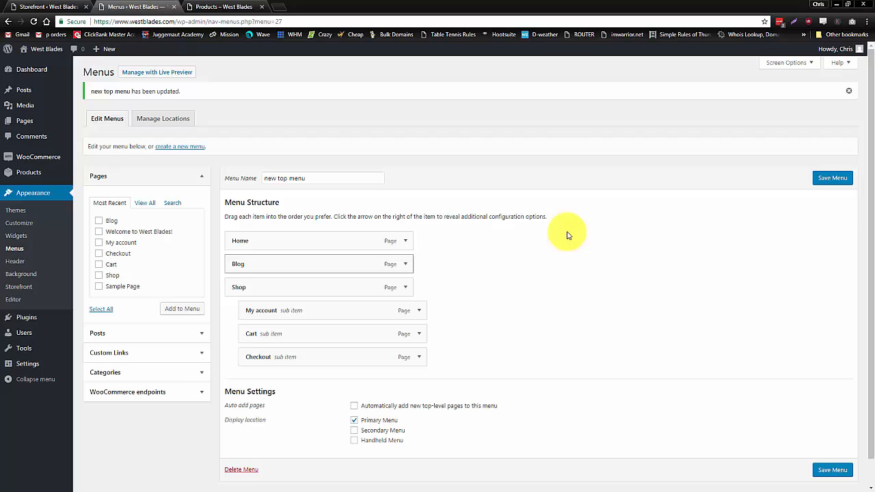
pyautogui.click(833, 178)
# Step: Reload the storefront's Shop page and check the navigation order and the Shop submenu
pyautogui.click(229, 7)
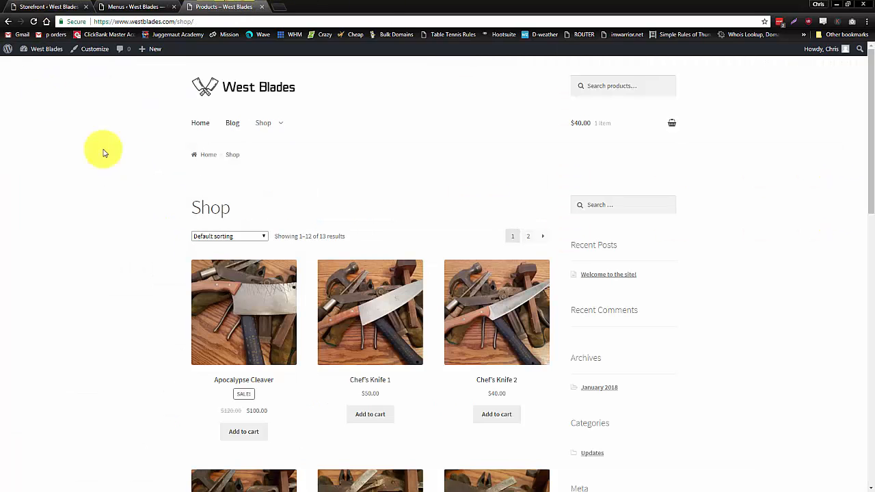
pyautogui.moveTo(269, 122)
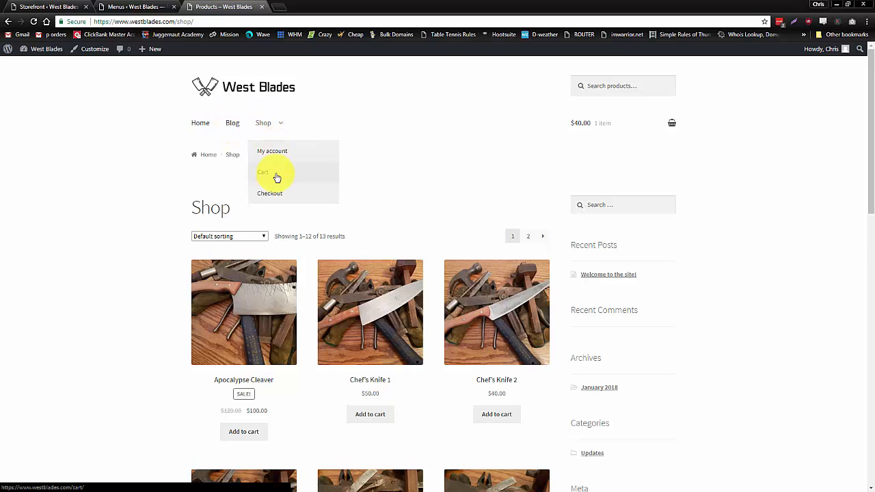
pyautogui.click(107, 251)
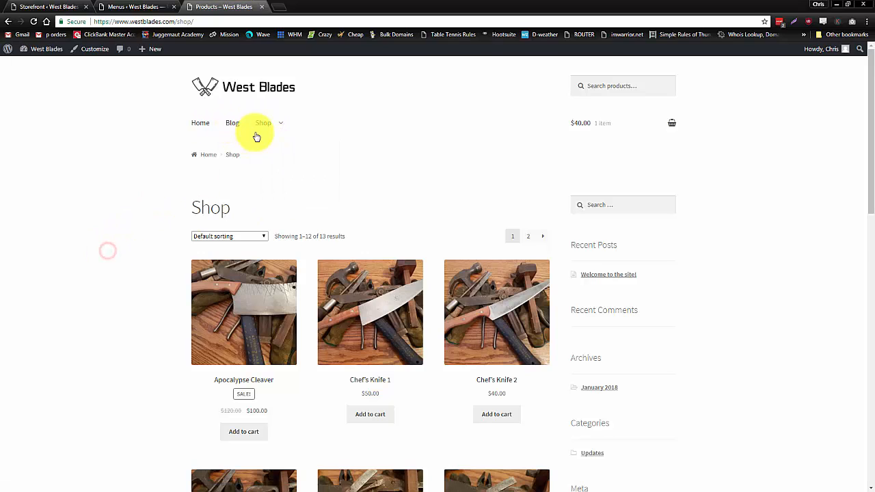
pyautogui.click(259, 126)
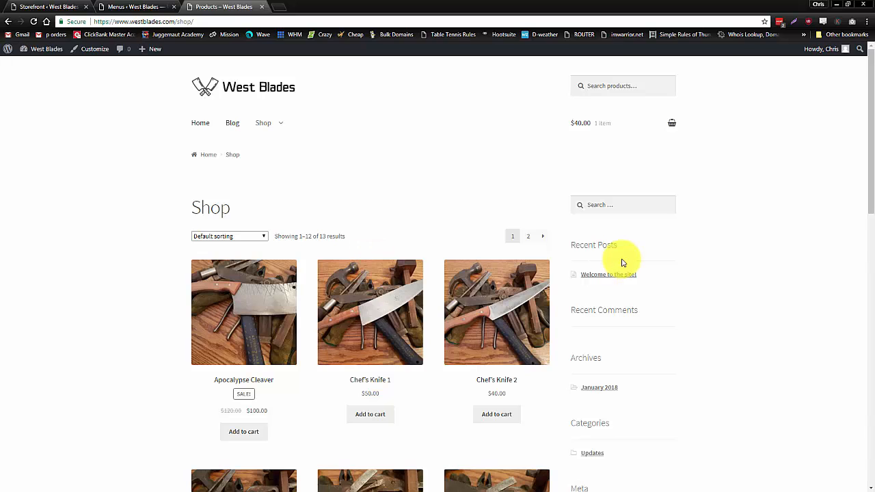
pyautogui.click(133, 7)
pyautogui.click(48, 6)
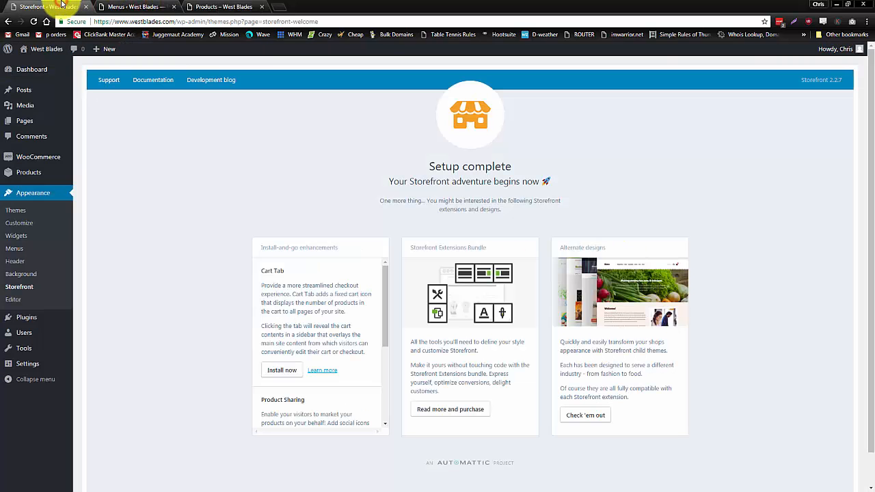
pyautogui.click(130, 6)
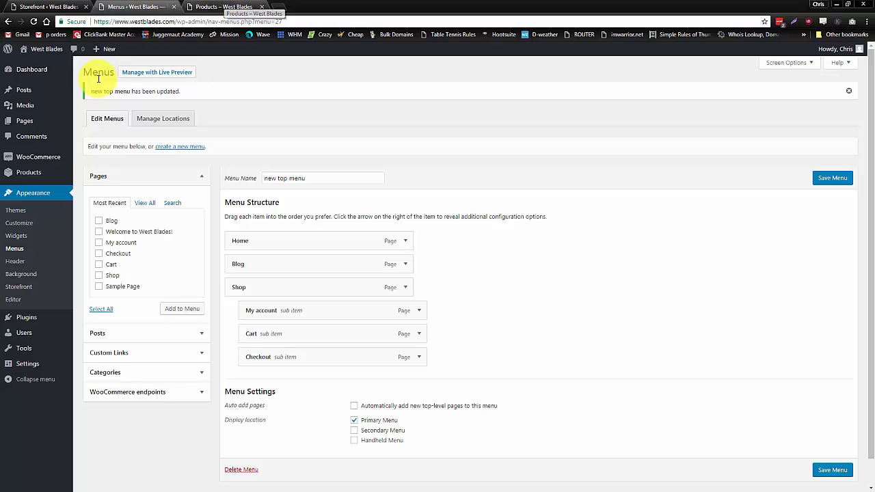
pyautogui.click(224, 6)
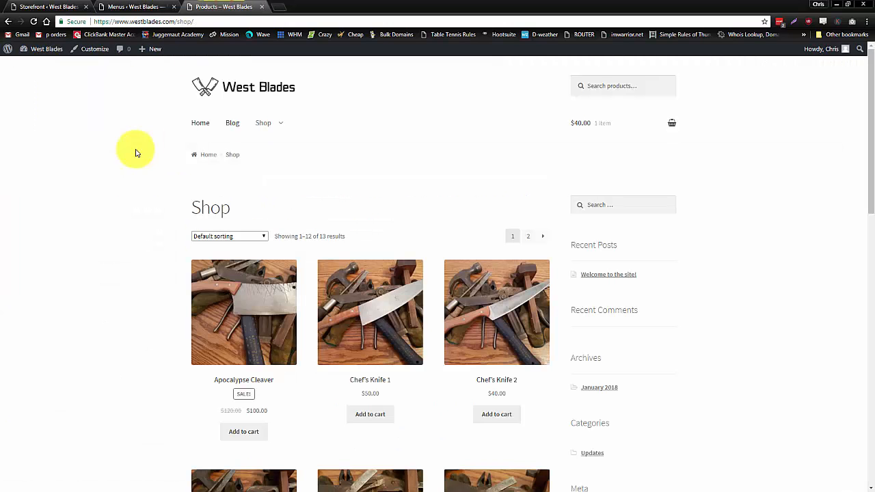
# Step: Review the product listing on the storefront's Shop page and the product sections of the home page
pyautogui.scroll(-5, 62, 340)
pyautogui.scroll(-5, 100, 341)
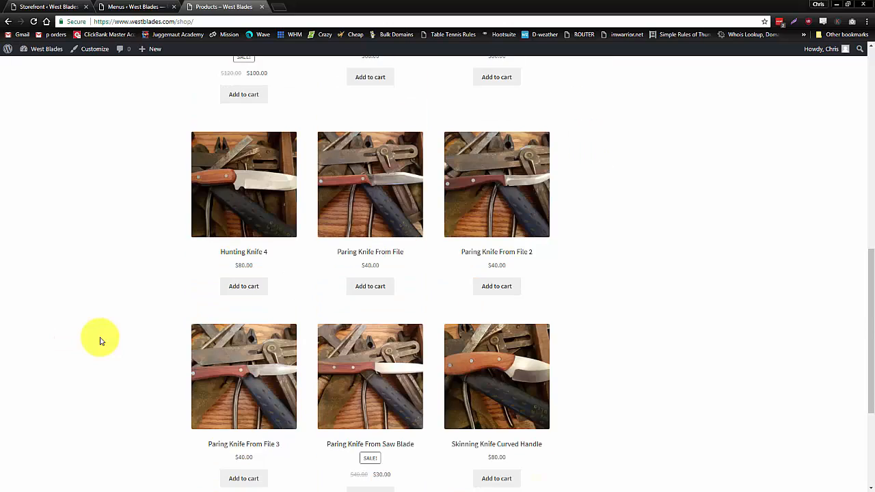
pyautogui.scroll(10, 100, 341)
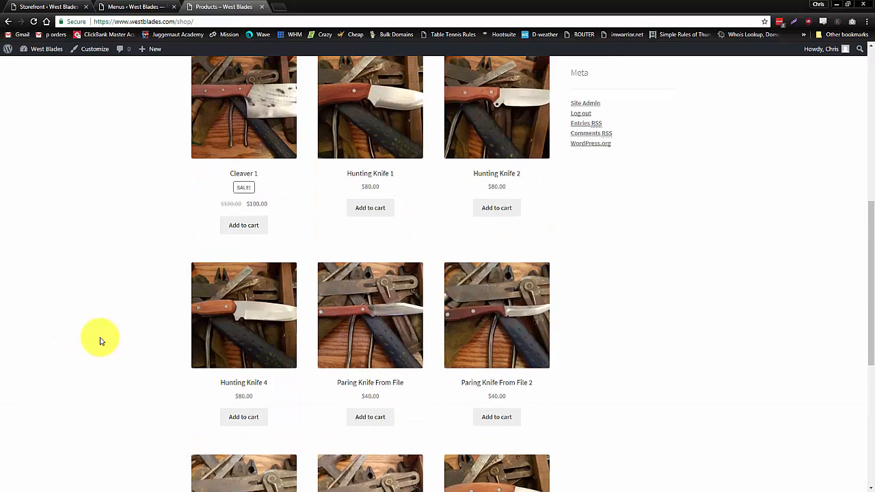
pyautogui.click(270, 85)
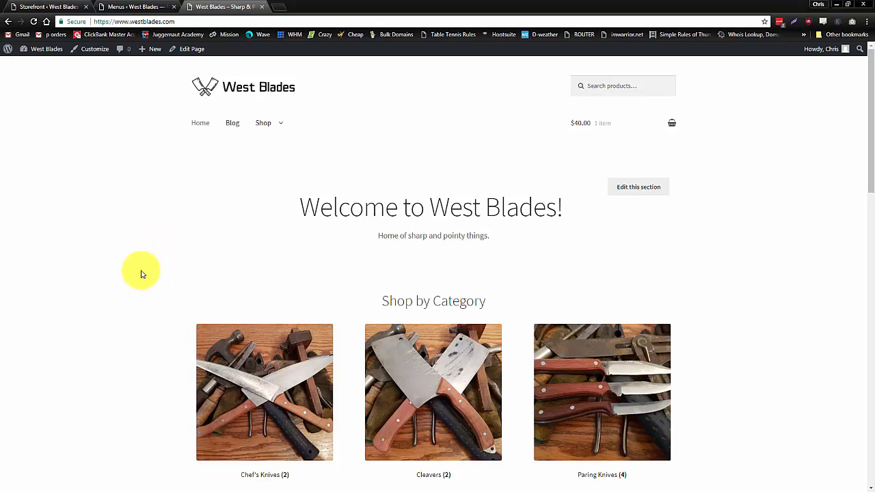
pyautogui.scroll(-5, 75, 307)
pyautogui.scroll(-7, 76, 310)
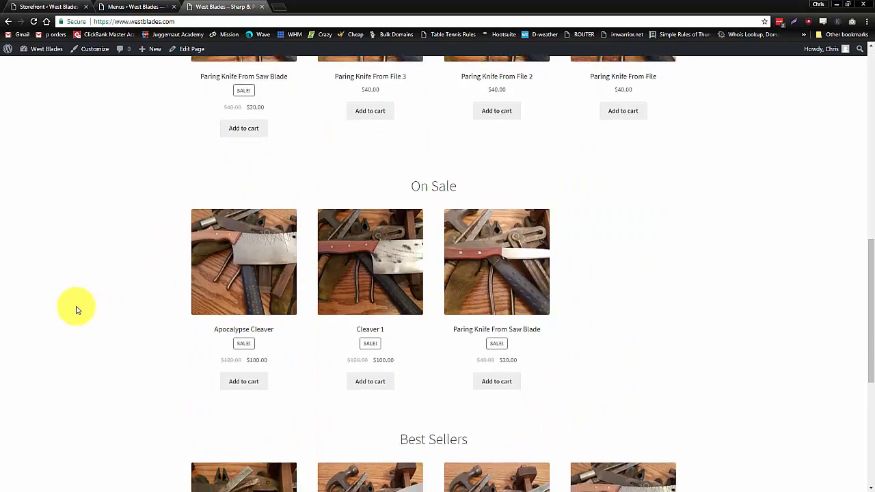
pyautogui.scroll(10, 77, 310)
pyautogui.scroll(2, 77, 309)
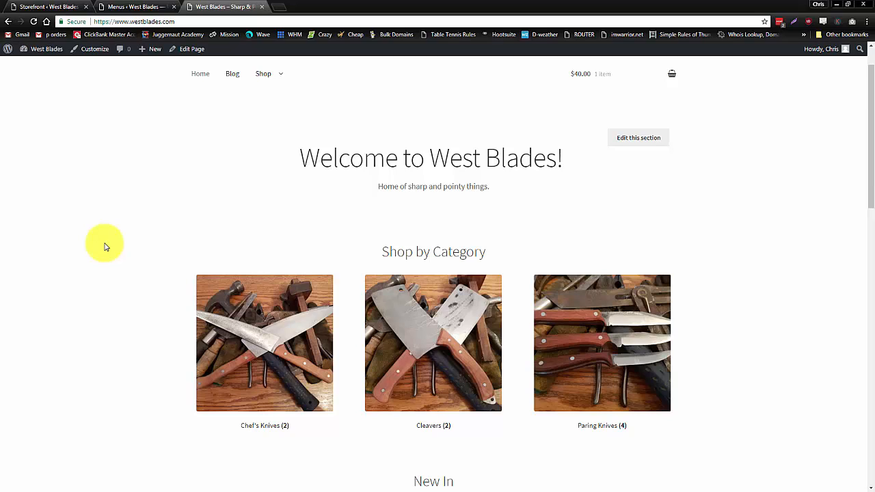
pyautogui.click(134, 6)
pyautogui.click(212, 6)
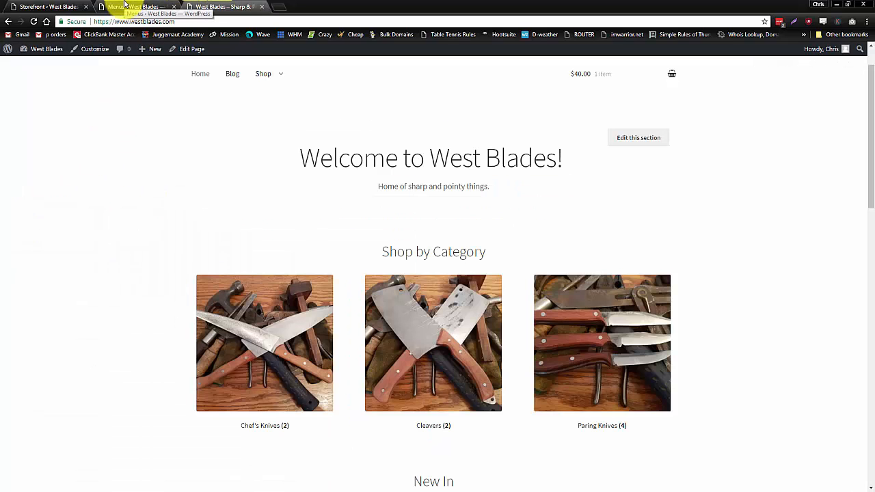
pyautogui.click(126, 6)
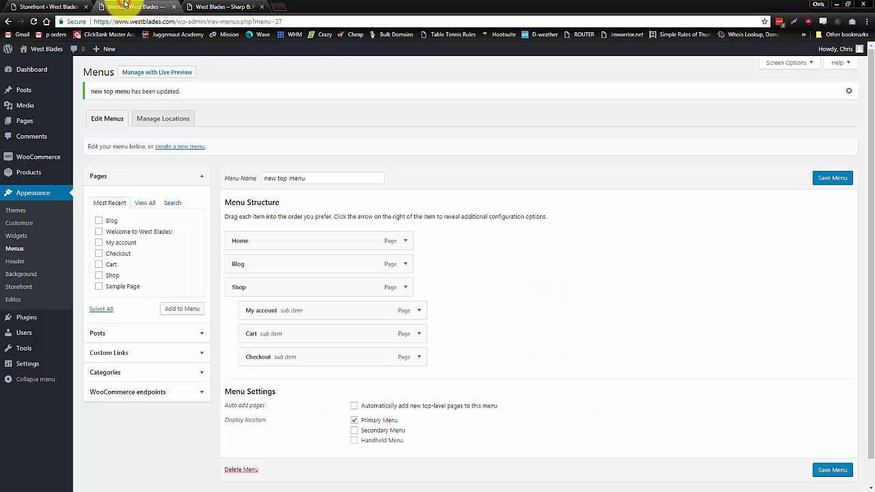
pyautogui.click(208, 7)
# Step: Remove the Search, Recent Posts, Recent Comments, Archives, Categories and Meta widgets from the Sidebar widget area
pyautogui.click(148, 4)
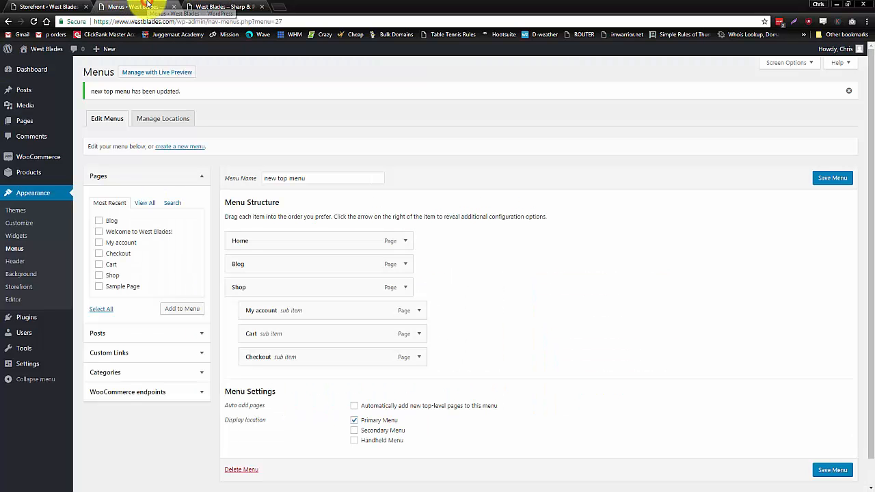
pyautogui.click(17, 240)
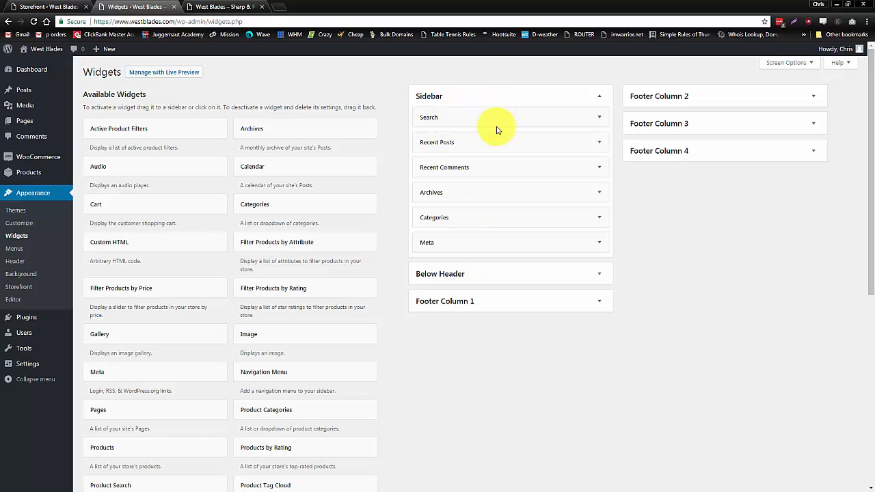
pyautogui.moveTo(499, 117); pyautogui.dragTo(297, 165)
pyautogui.moveTo(517, 114); pyautogui.dragTo(358, 141)
pyautogui.moveTo(468, 115); pyautogui.dragTo(288, 159)
pyautogui.moveTo(485, 117); pyautogui.dragTo(205, 171)
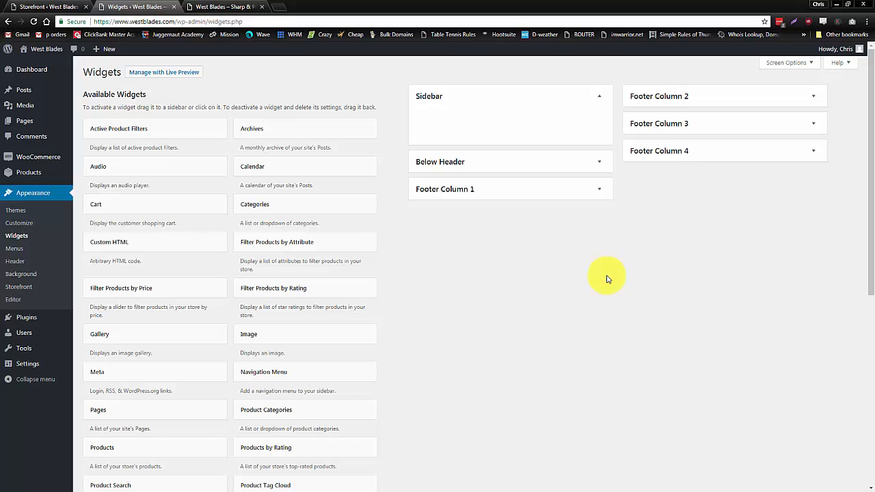
pyautogui.scroll(-4, 612, 336)
pyautogui.scroll(4, 612, 336)
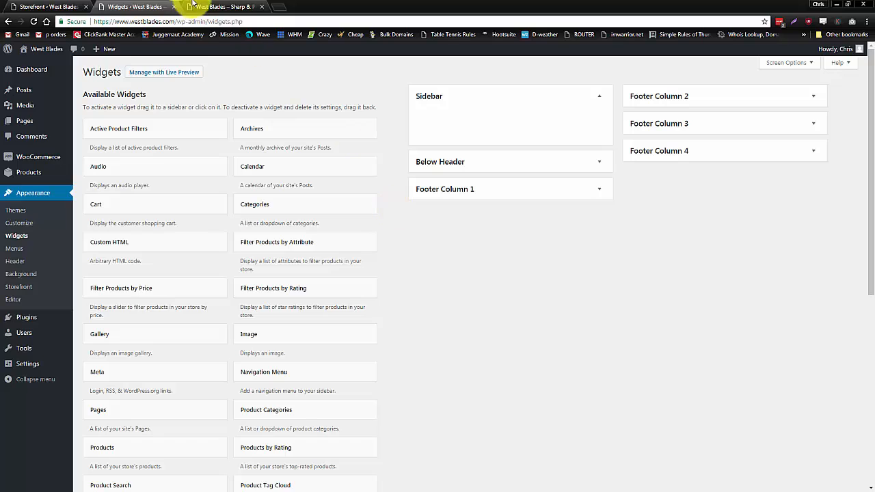
# Step: Inspect the storefront's home page down to the footer and compare it with the site's widget areas
pyautogui.click(218, 7)
pyautogui.scroll(-15, 279, 348)
pyautogui.scroll(-1, 274, 395)
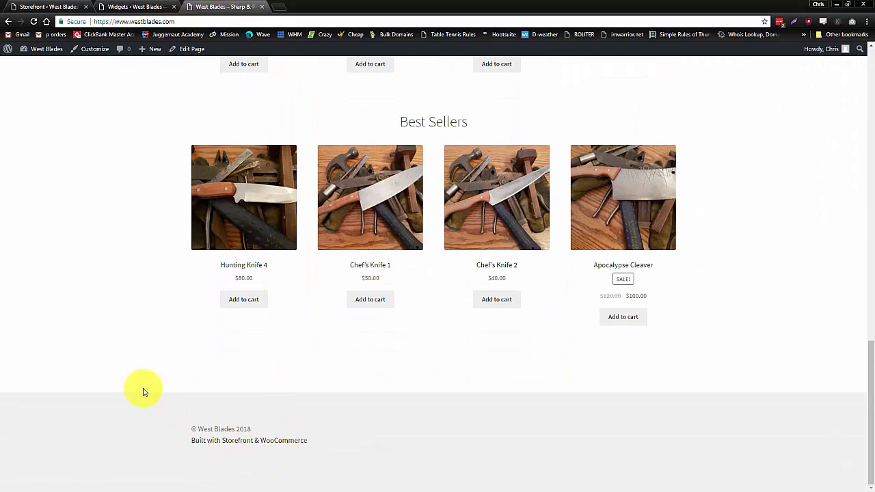
pyautogui.scroll(16, 136, 368)
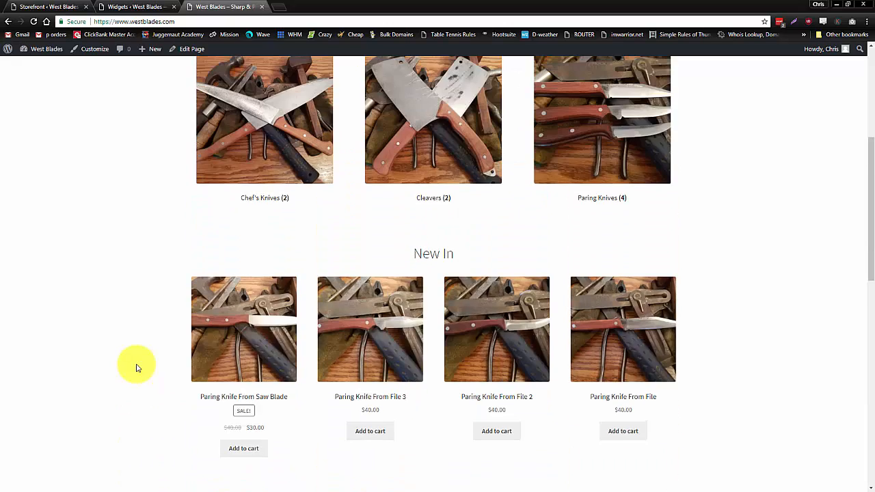
pyautogui.click(128, 5)
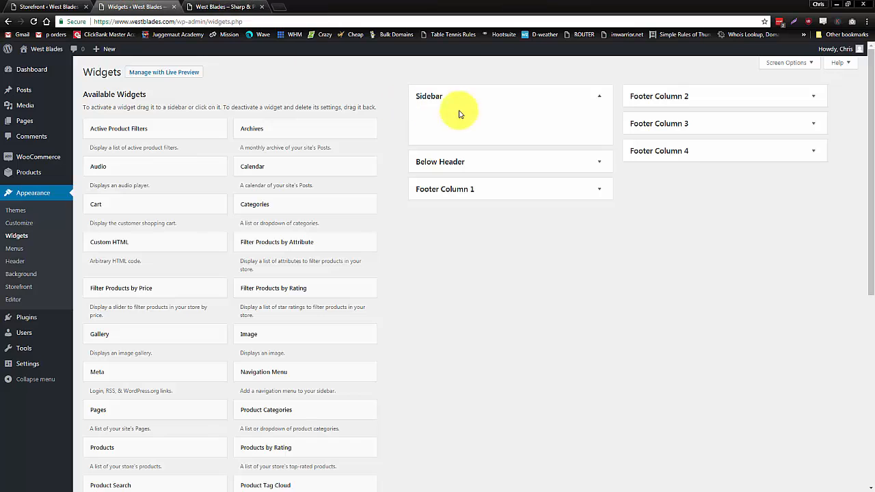
pyautogui.click(230, 7)
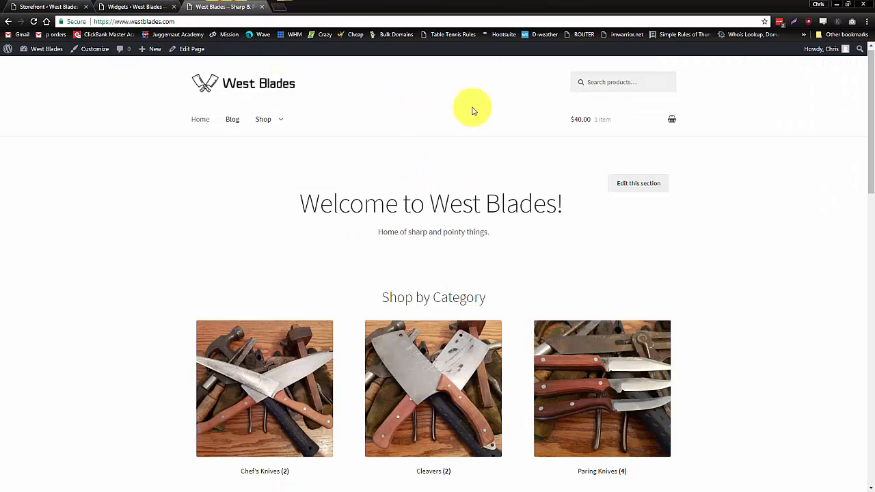
# Step: Check the storefront's Shop and Checkout pages without the sidebar, and return to the widget settings through the home page
pyautogui.click(260, 123)
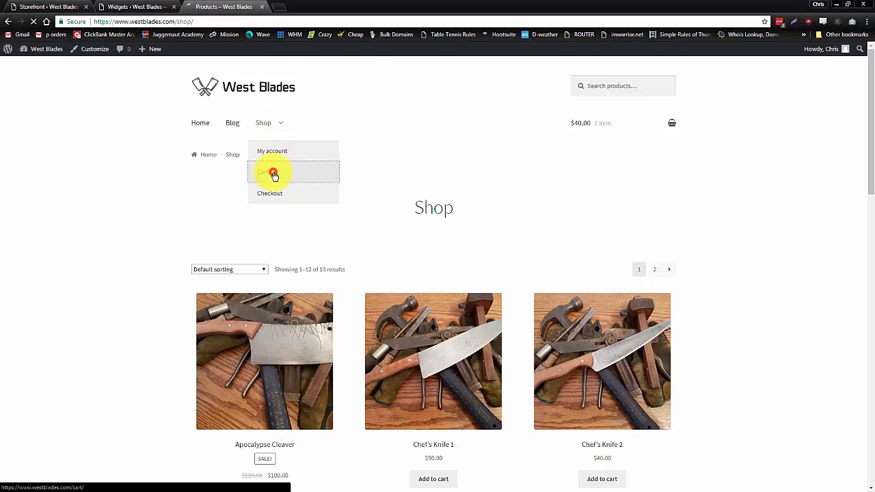
pyautogui.click(280, 198)
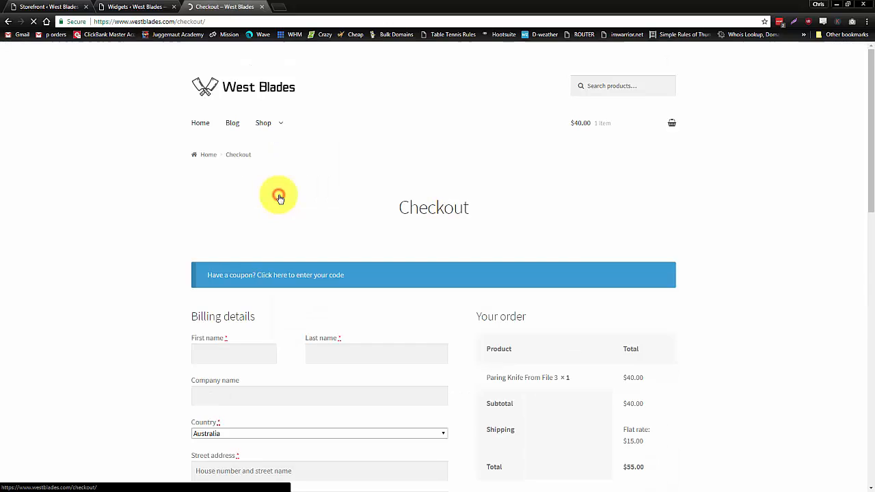
pyautogui.scroll(-2, 93, 311)
pyautogui.scroll(2, 93, 311)
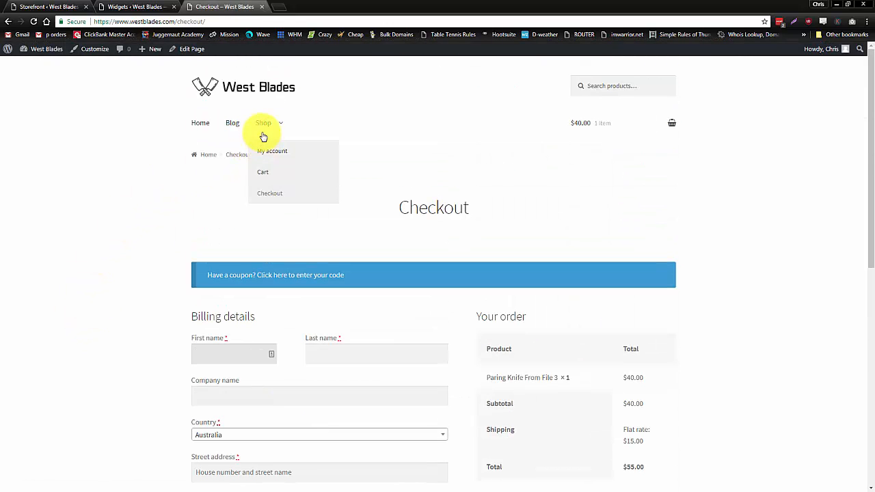
pyautogui.click(200, 123)
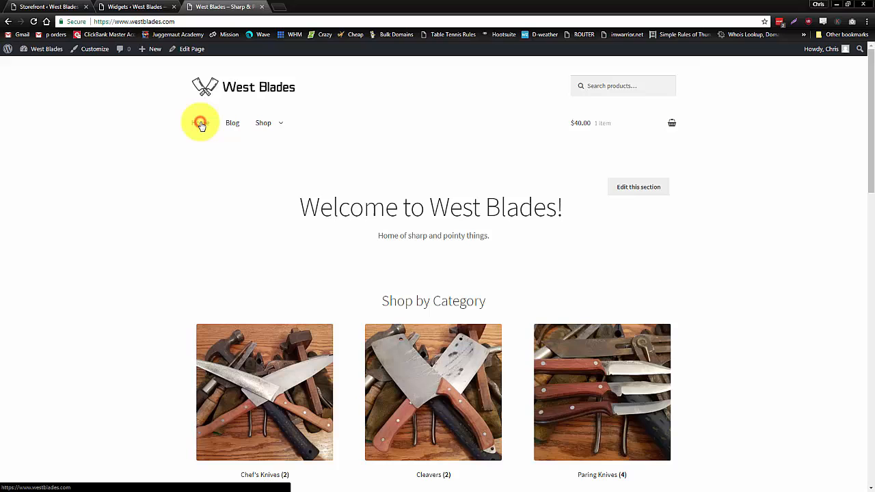
pyautogui.click(123, 6)
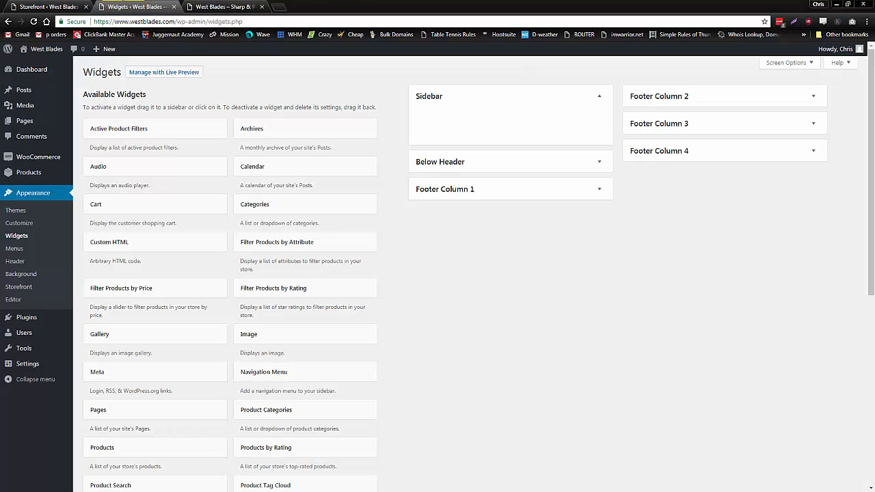